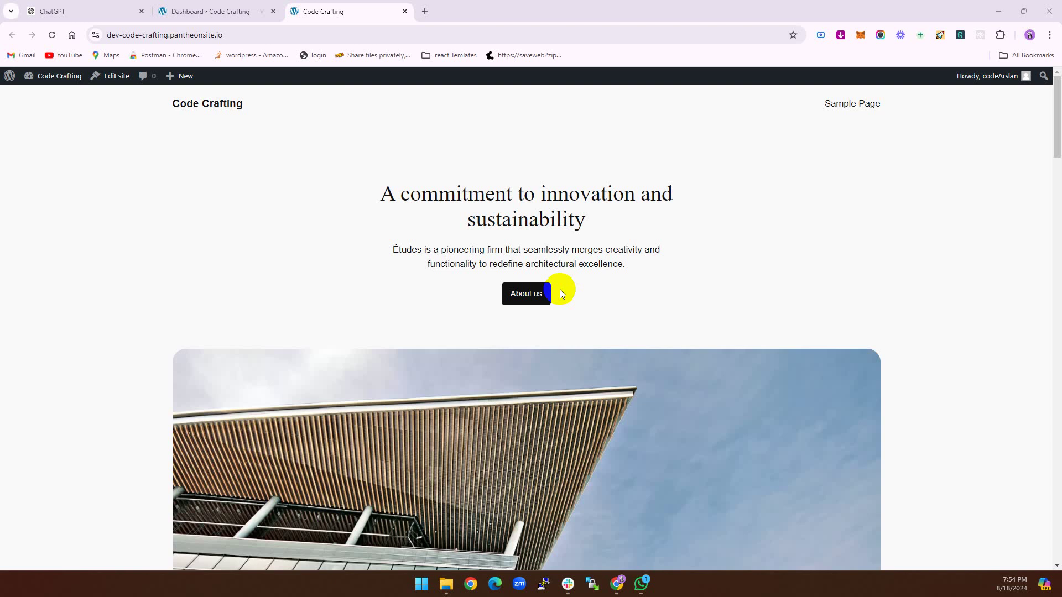
# Step: Install the Astra theme and activate it in place of Twenty Twenty-Four
pyautogui.click(263, 5)
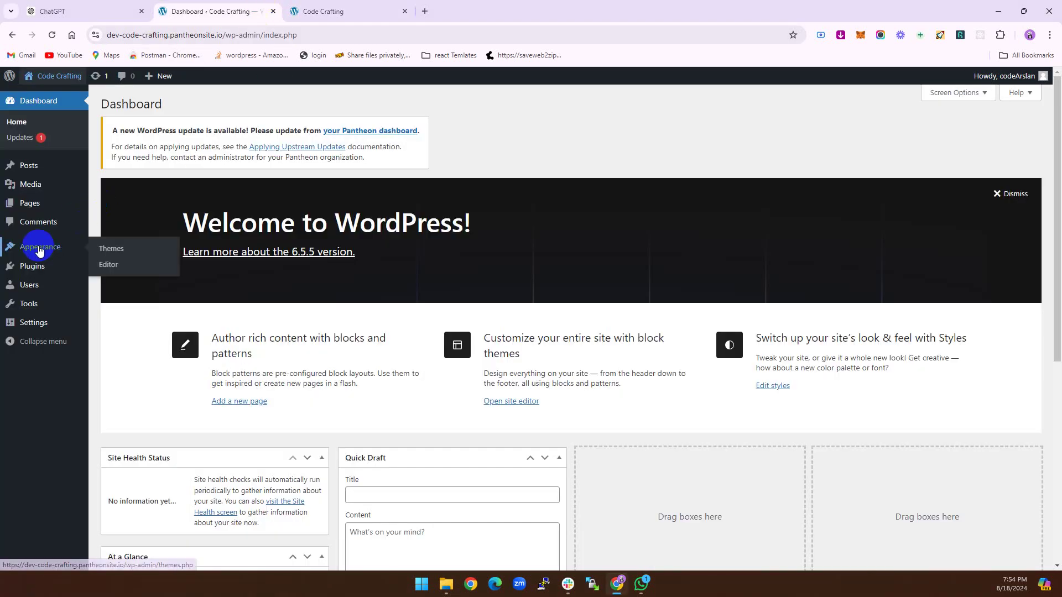
pyautogui.click(94, 250)
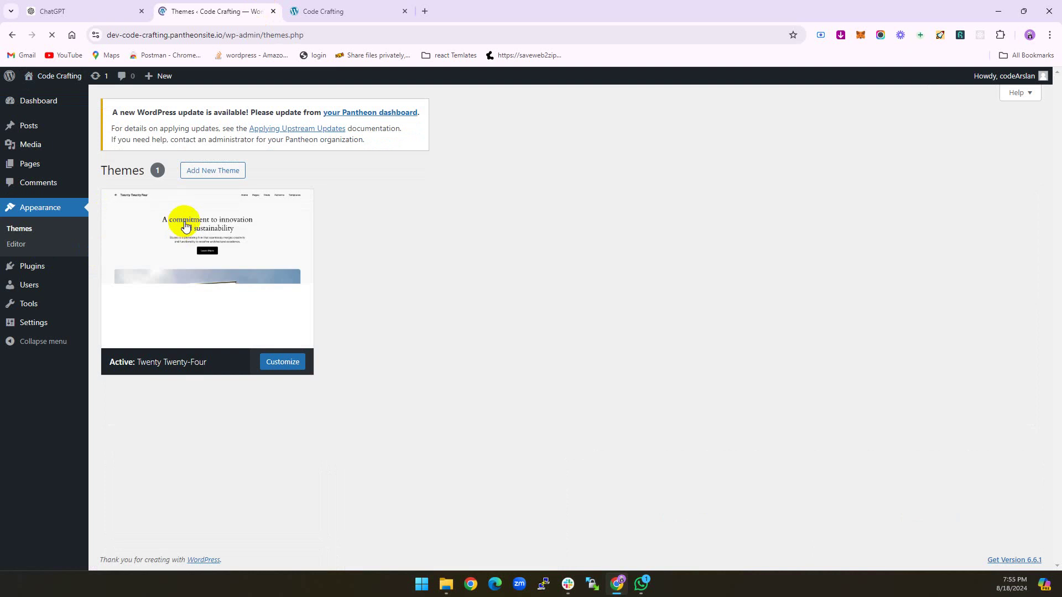
pyautogui.click(208, 169)
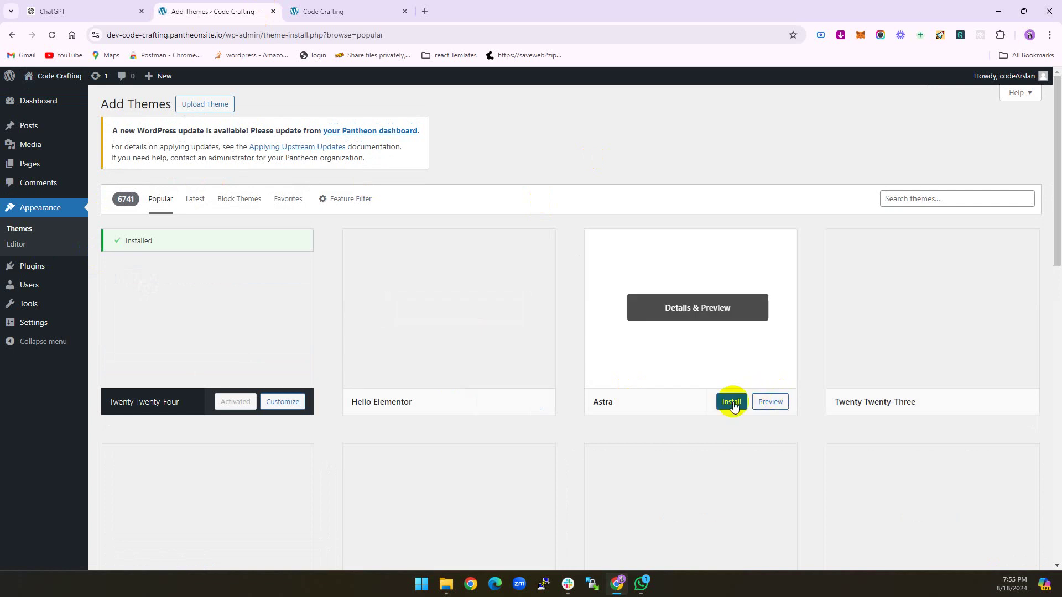
pyautogui.click(732, 407)
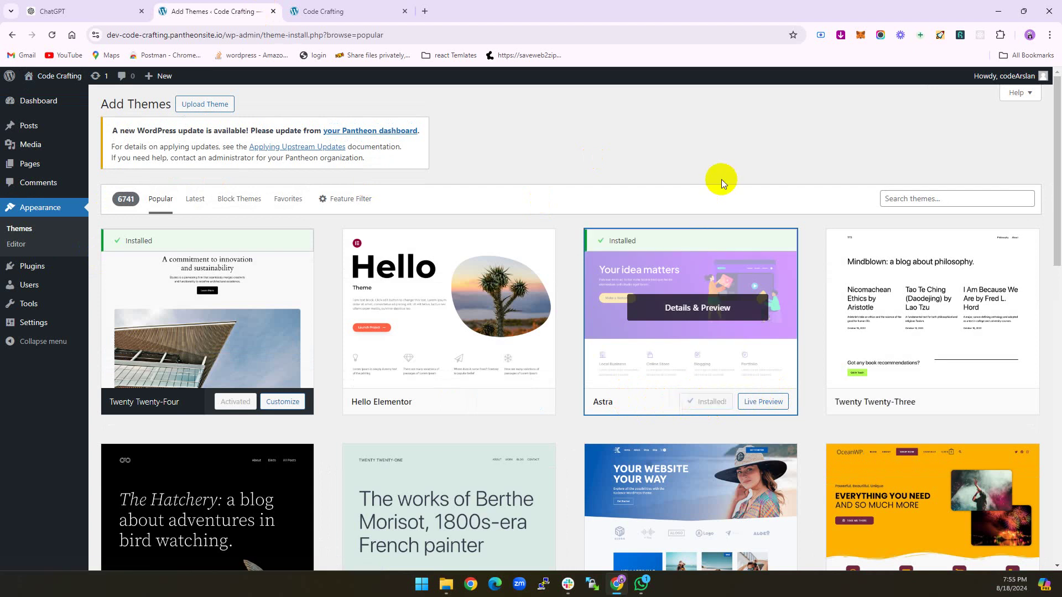
pyautogui.click(712, 402)
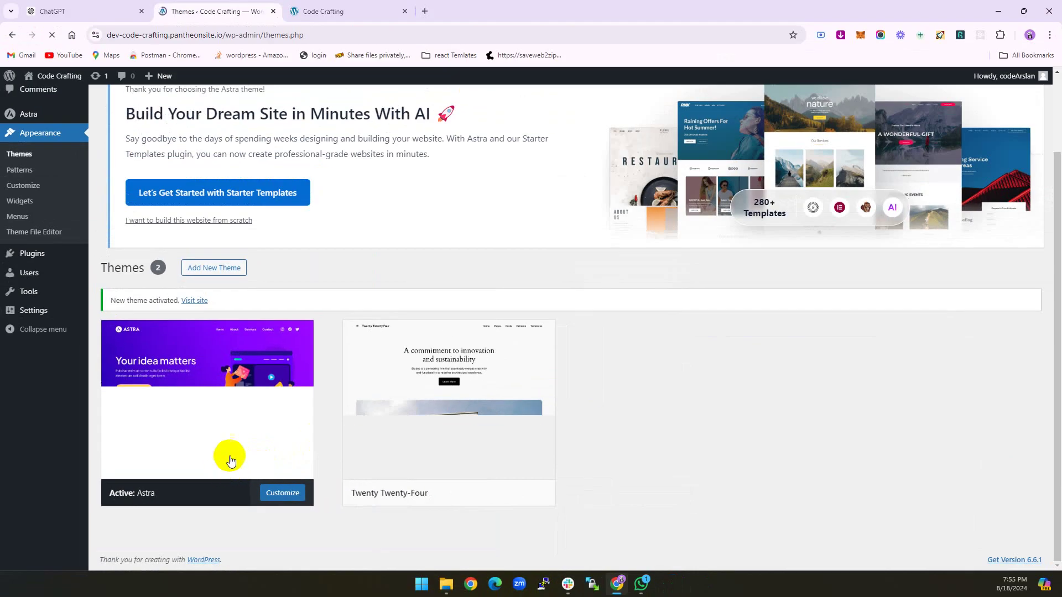
# Step: Launch Starter Templates from the Astra notice on the dashboard
pyautogui.scroll(2, 260, 312)
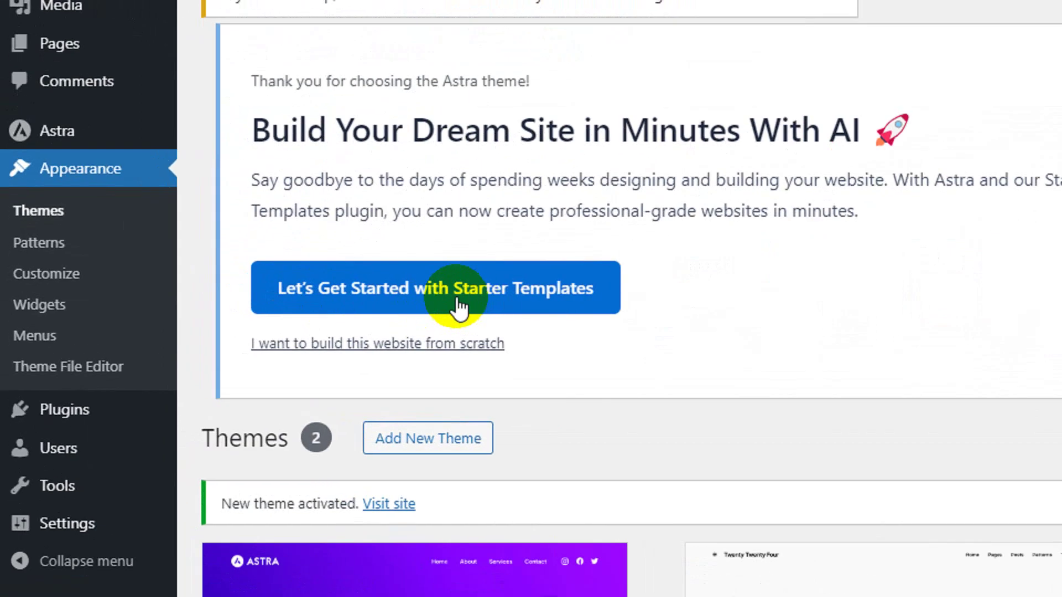
pyautogui.click(229, 292)
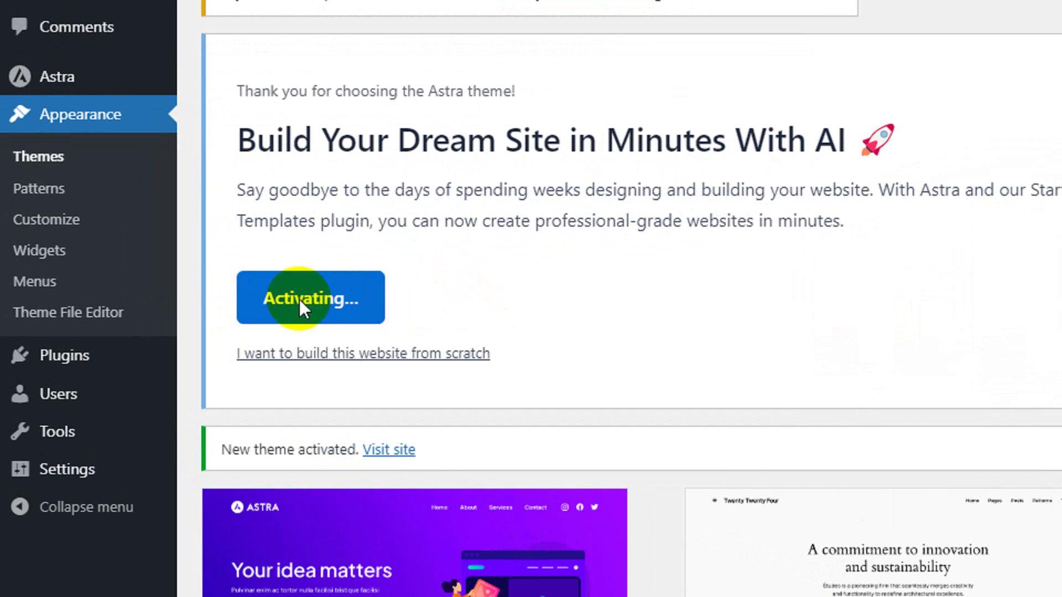
pyautogui.moveTo(80, 76)
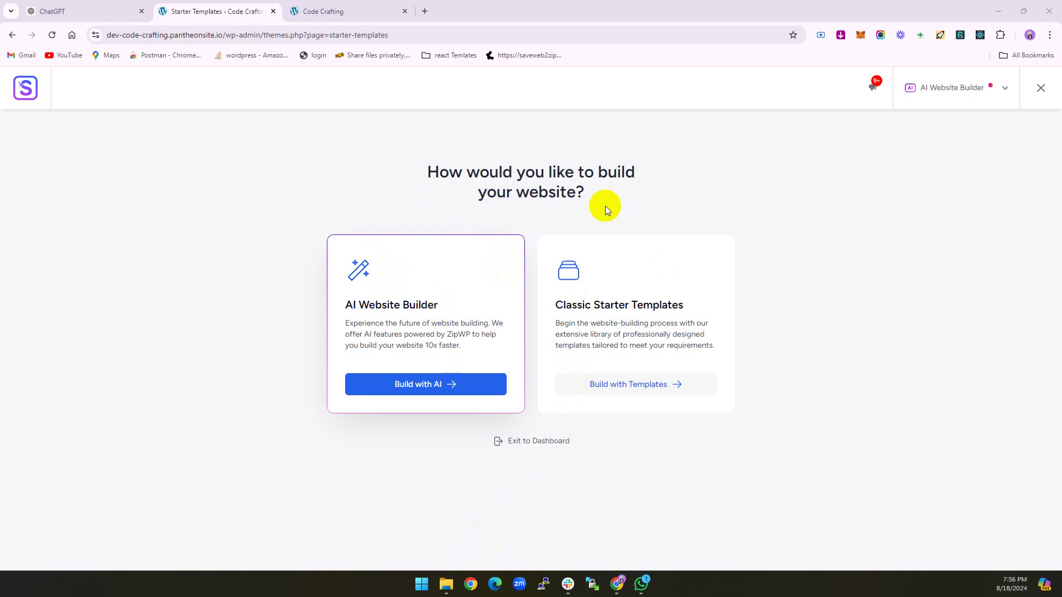
# Step: Compare AI Website Builder with Classic Starter Templates, choose Build with AI, and start the free ZipWP account setup
pyautogui.moveTo(346, 304); pyautogui.dragTo(441, 306)
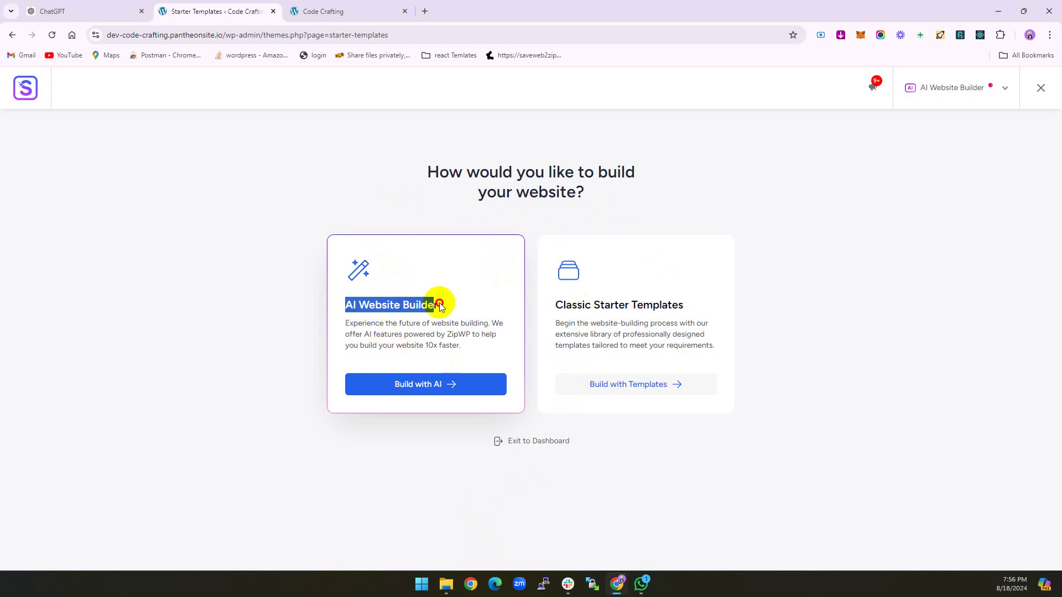
pyautogui.moveTo(554, 305); pyautogui.dragTo(684, 307)
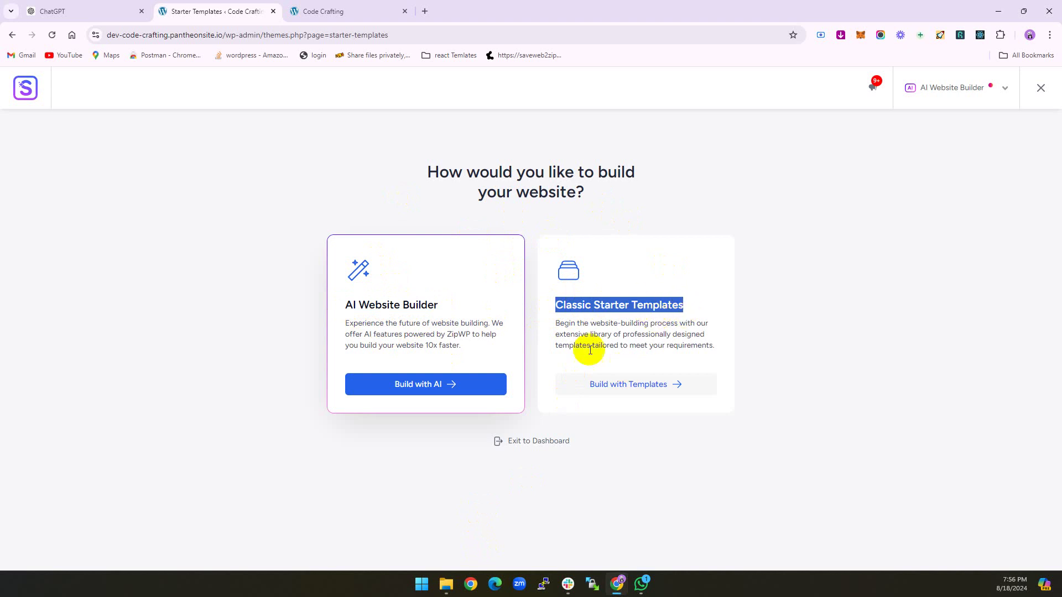
pyautogui.moveTo(343, 305); pyautogui.dragTo(450, 308)
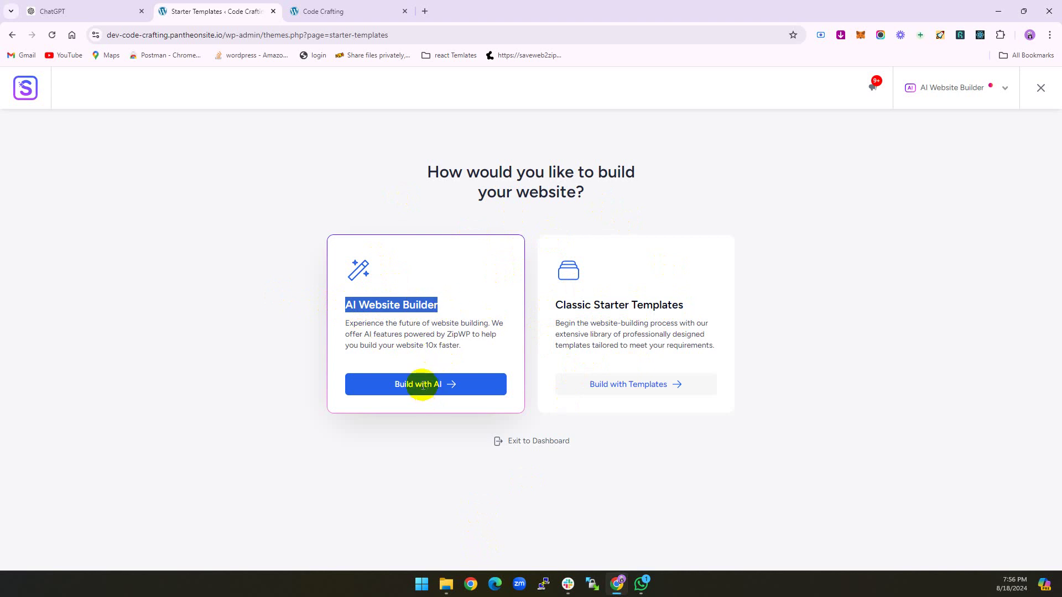
pyautogui.click(435, 342)
pyautogui.click(409, 386)
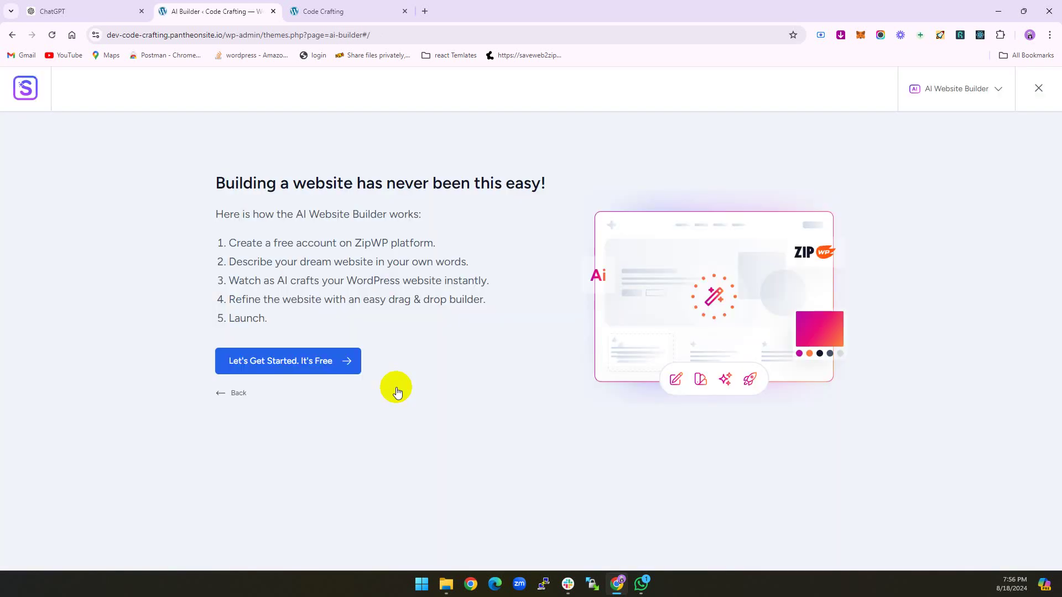
pyautogui.click(293, 373)
# Step: Send the drafted 'code crafting' portfolio prompt in ChatGPT, then return to the ZipWP tab
pyautogui.click(126, 8)
pyautogui.doubleClick(535, 513)
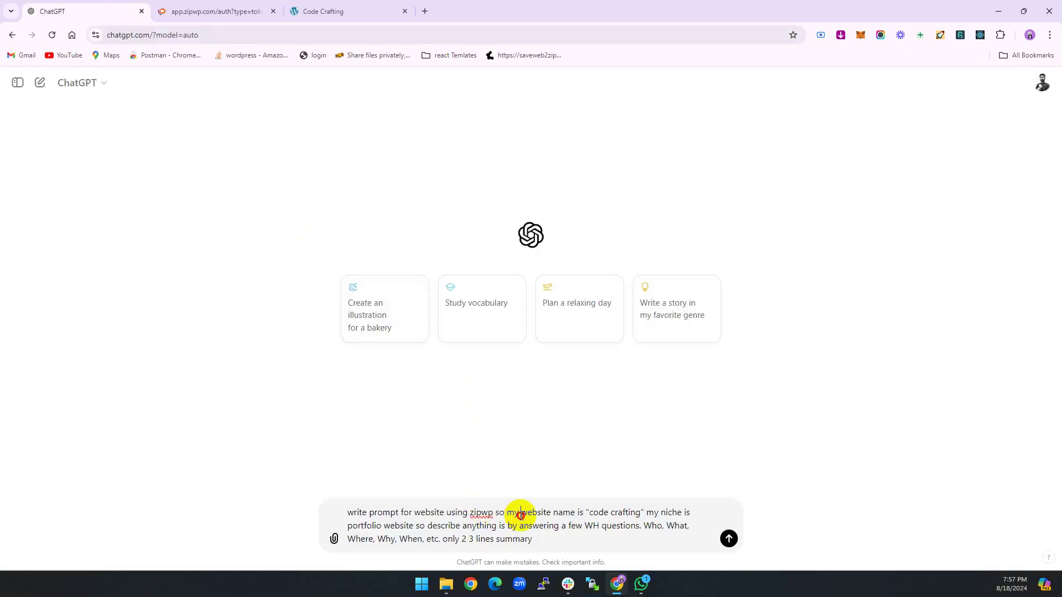
pyautogui.click(390, 513)
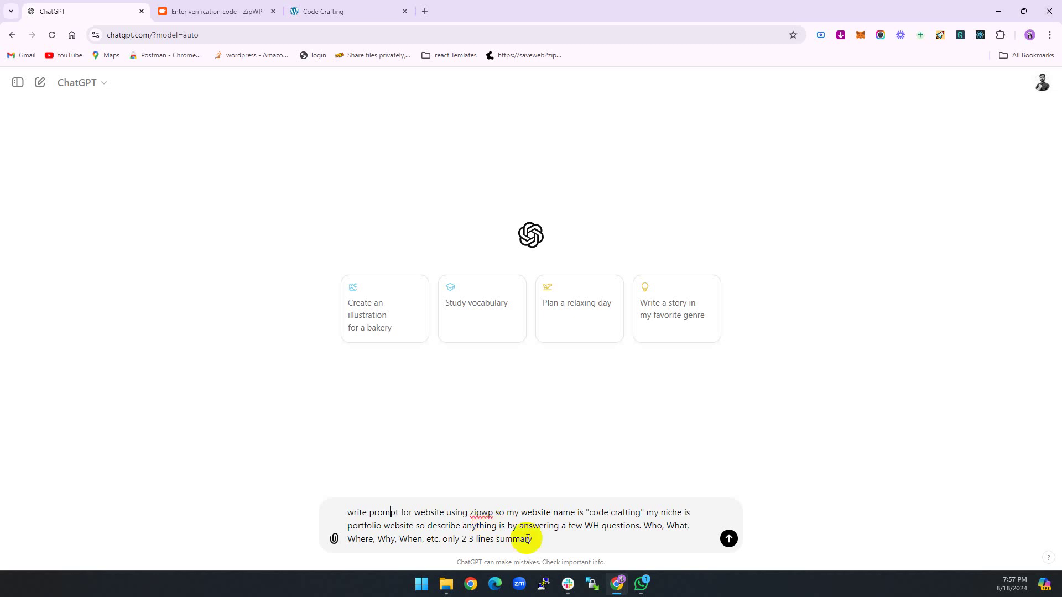
pyautogui.moveTo(538, 539); pyautogui.dragTo(356, 512)
pyautogui.click(419, 523)
pyautogui.hotkey('ctrl', 'a')
pyautogui.click(548, 537)
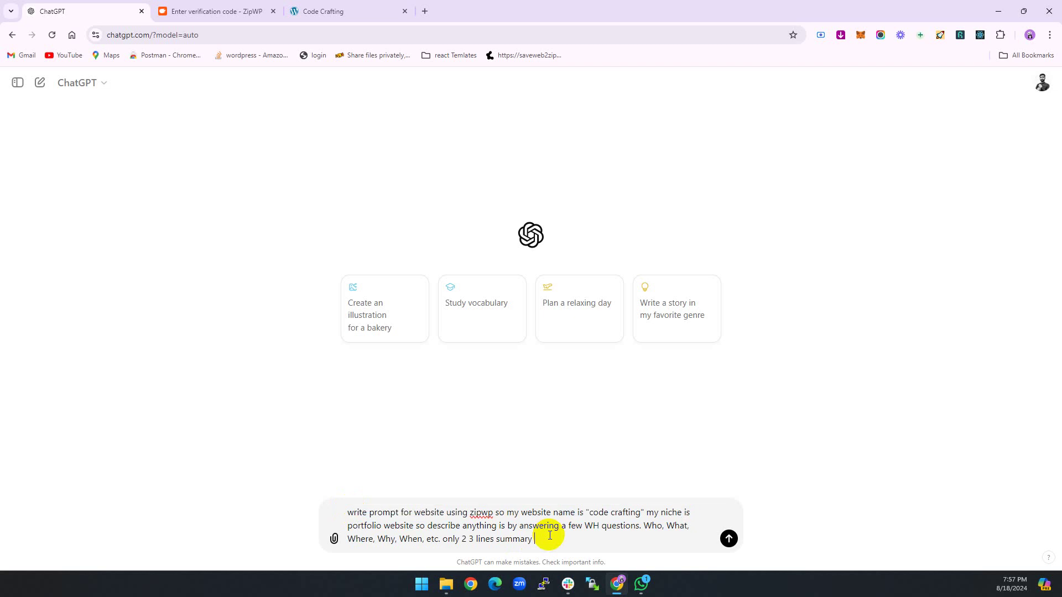
pyautogui.press('Return')
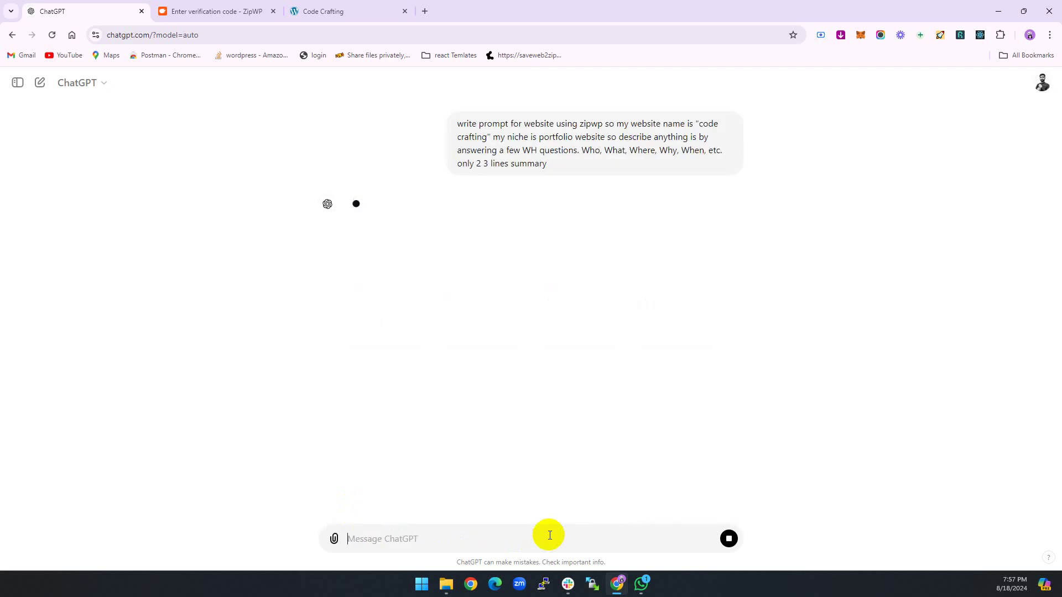
pyautogui.click(247, 7)
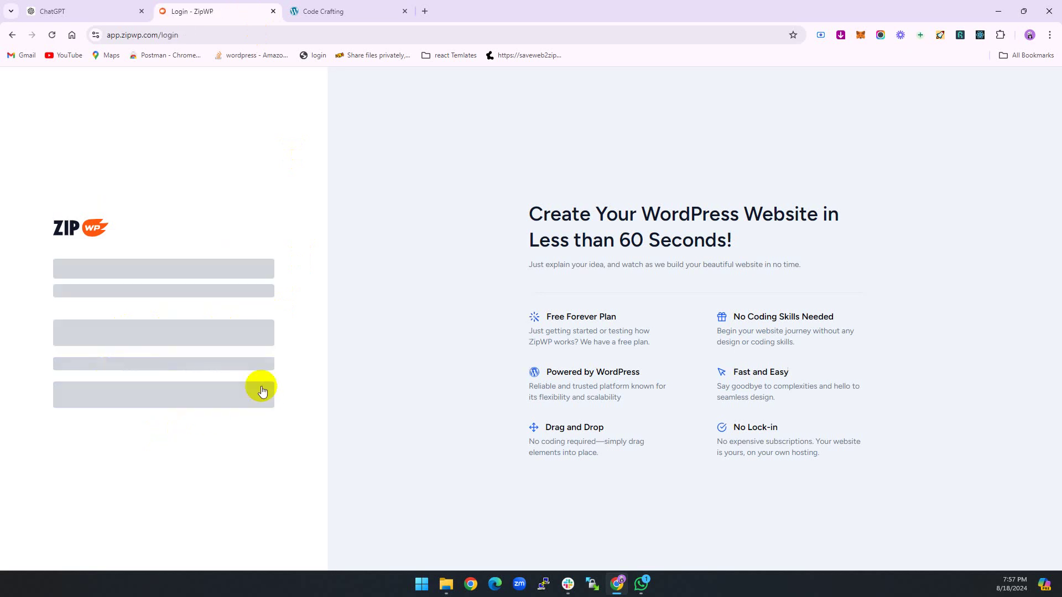
# Step: Log in to ZipWP with e-mail and password and close the walkthrough video
pyautogui.click(155, 392)
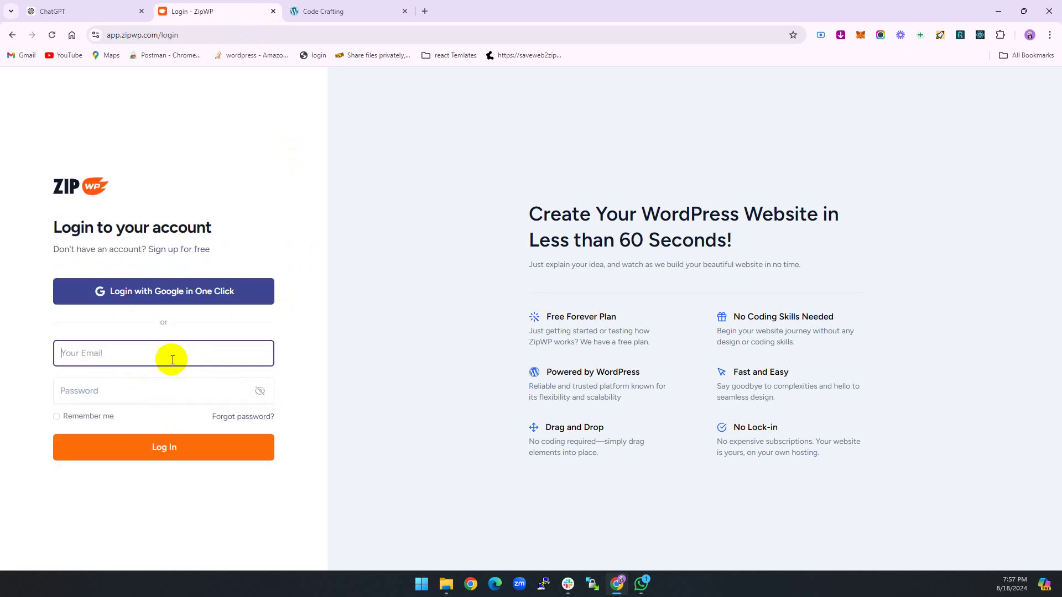
pyautogui.click(165, 448)
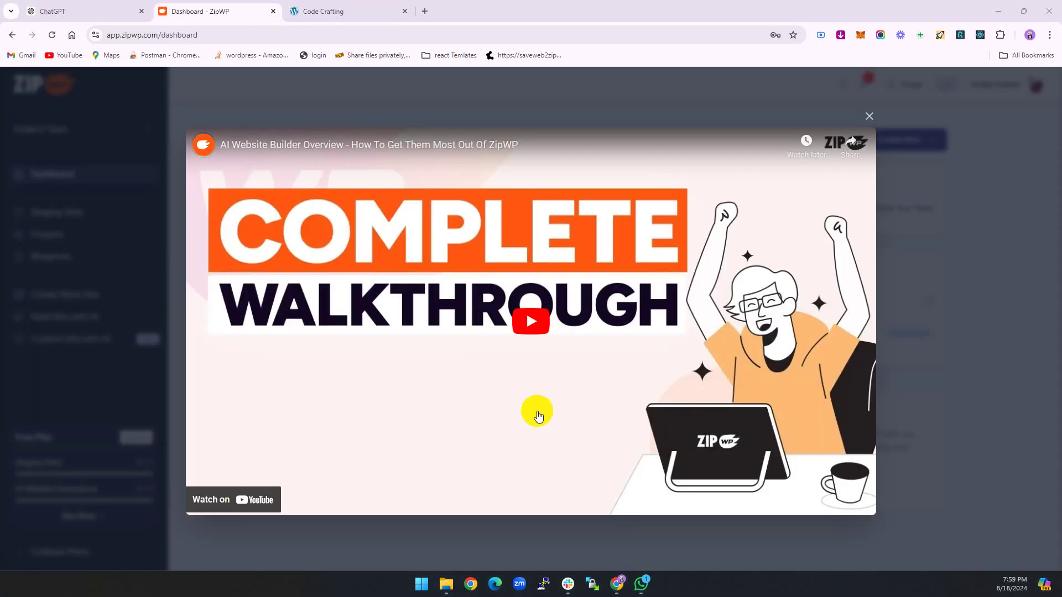
pyautogui.click(870, 116)
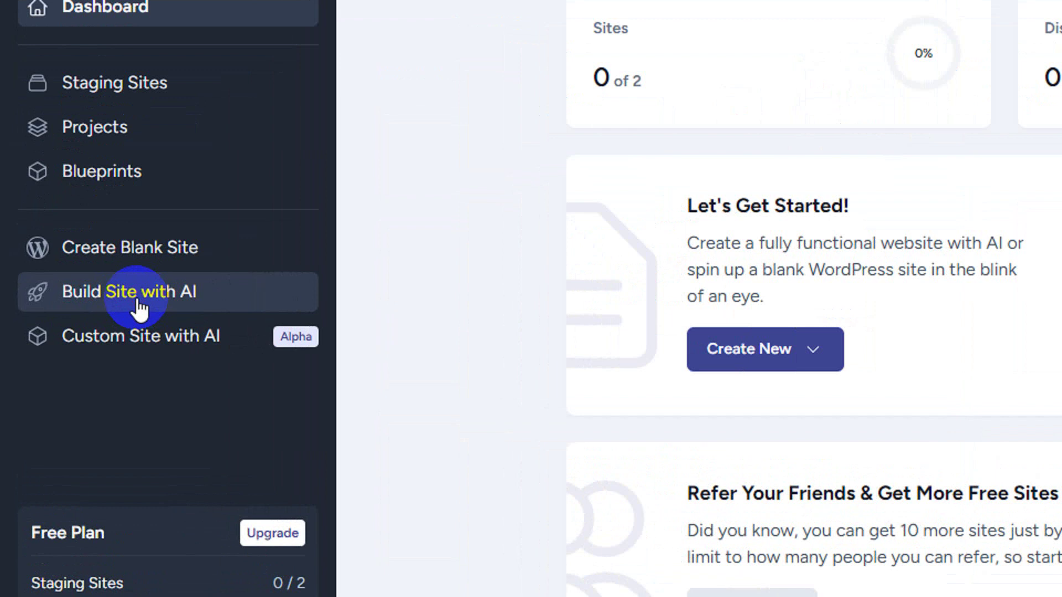
# Step: Start a new AI site named 'Code Crafting' with business type Agency
pyautogui.click(138, 302)
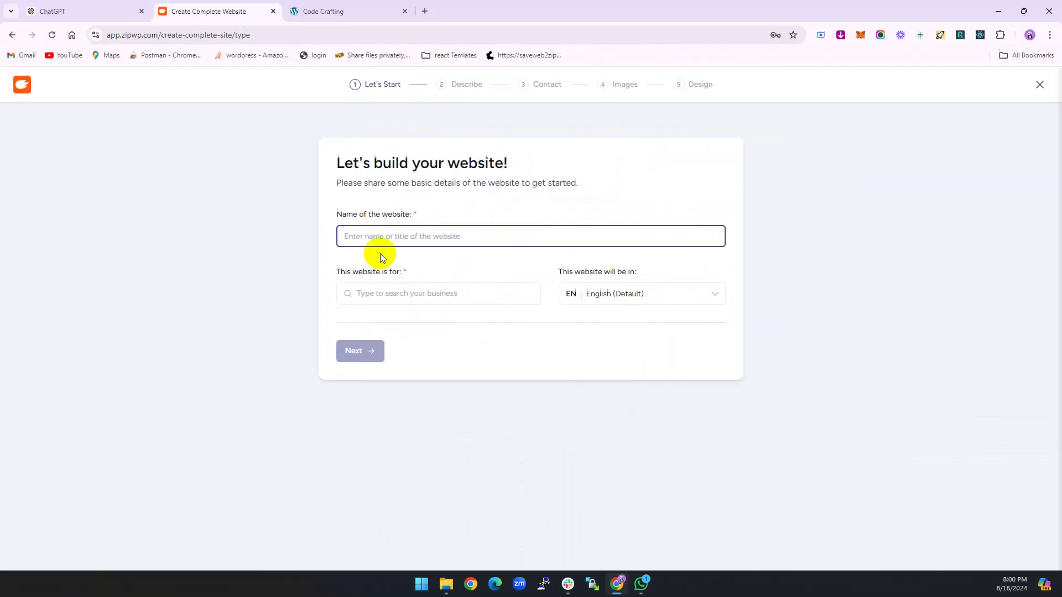
pyautogui.click(822, 137)
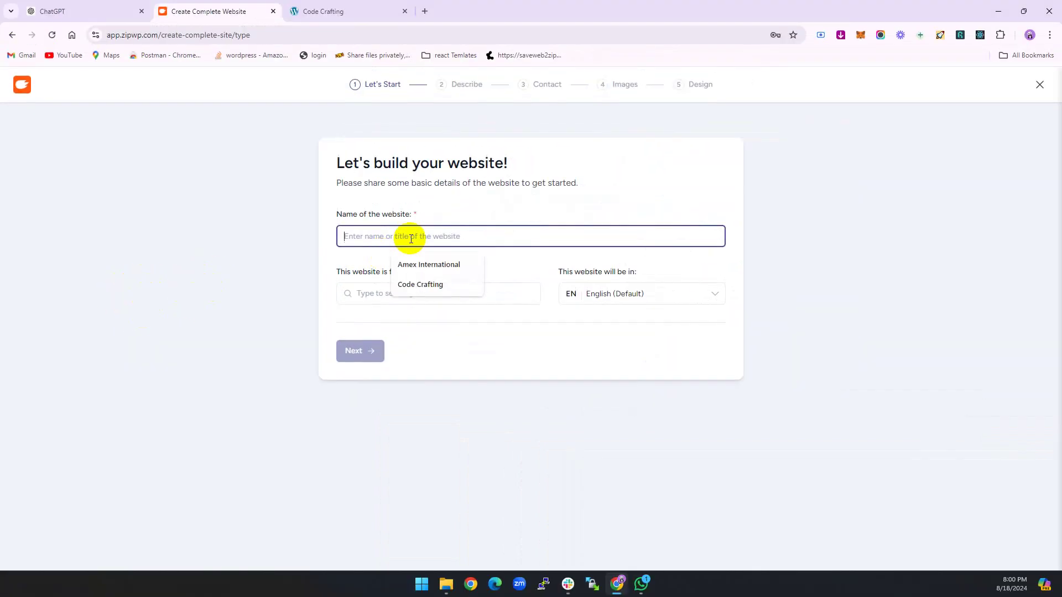
pyautogui.click(420, 285)
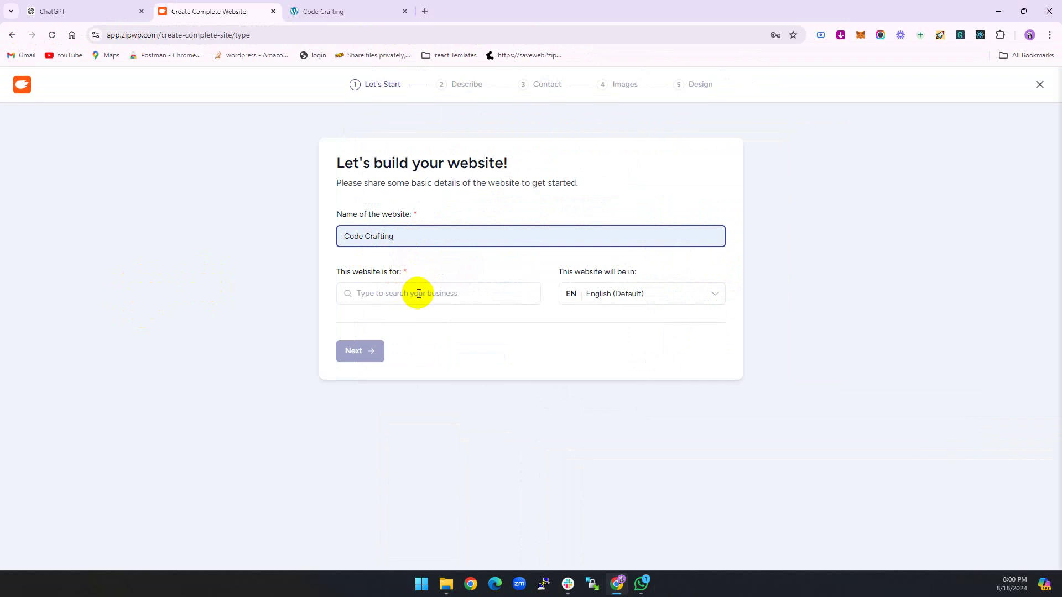
pyautogui.click(418, 293)
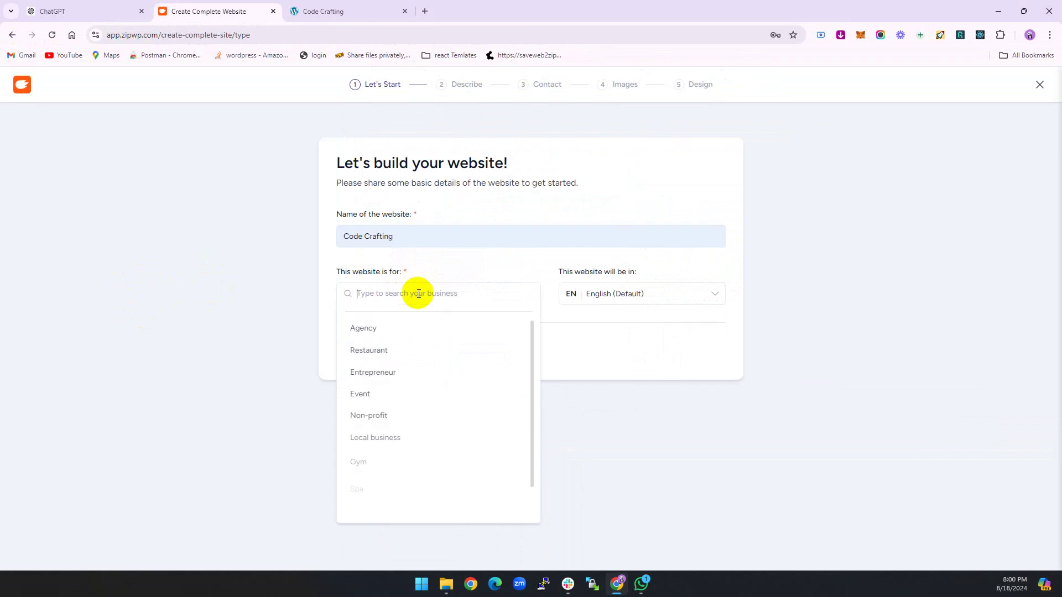
pyautogui.click(417, 330)
pyautogui.click(367, 349)
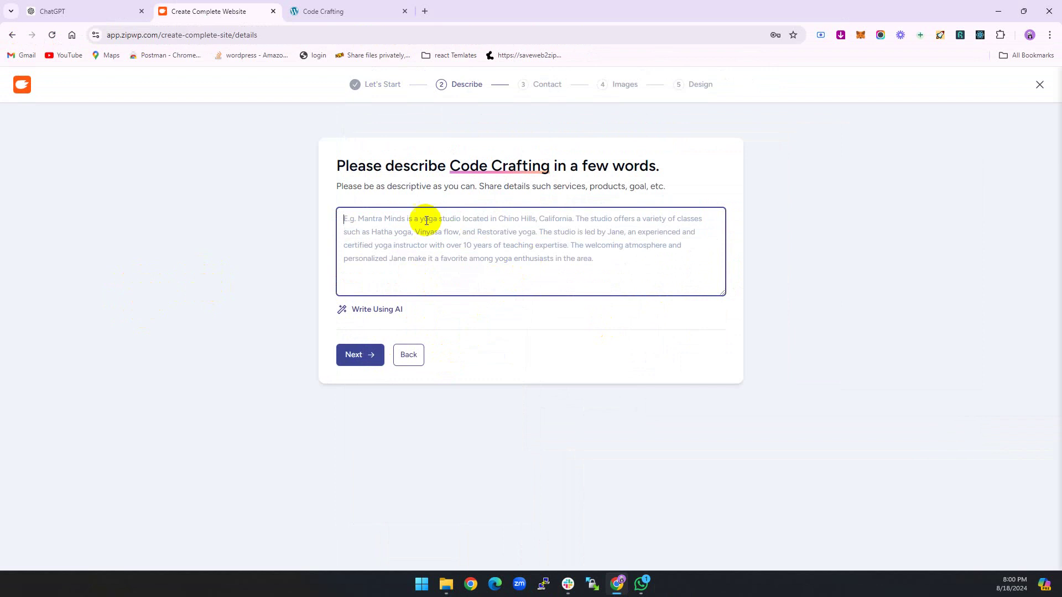
# Step: Paste the ChatGPT-generated prompt as the site description, removing the stray opening quote
pyautogui.click(106, 7)
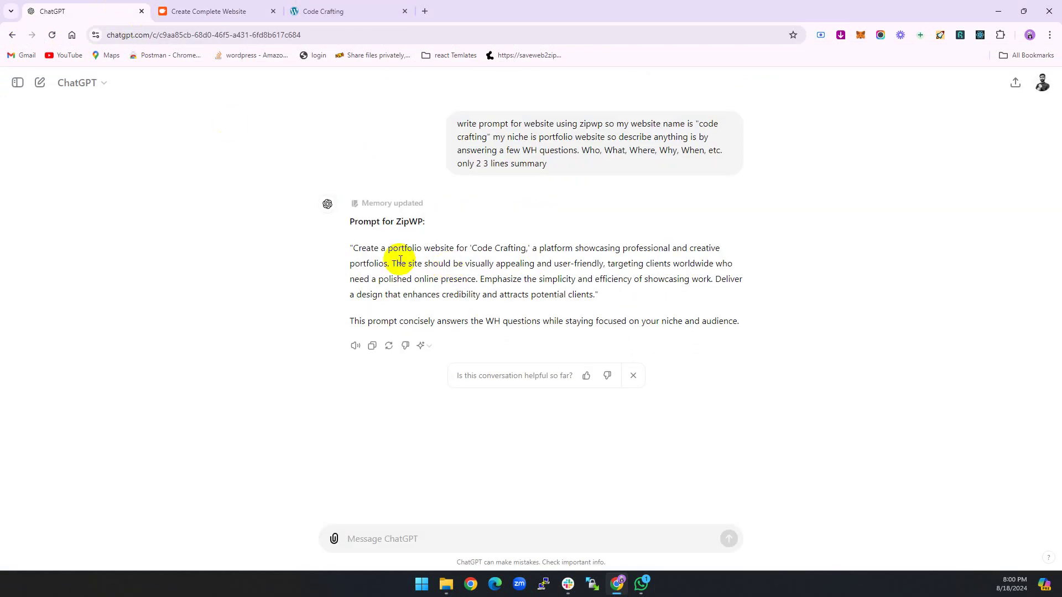
pyautogui.moveTo(351, 248); pyautogui.dragTo(587, 290)
pyautogui.hotkey('ctrl', 'c')
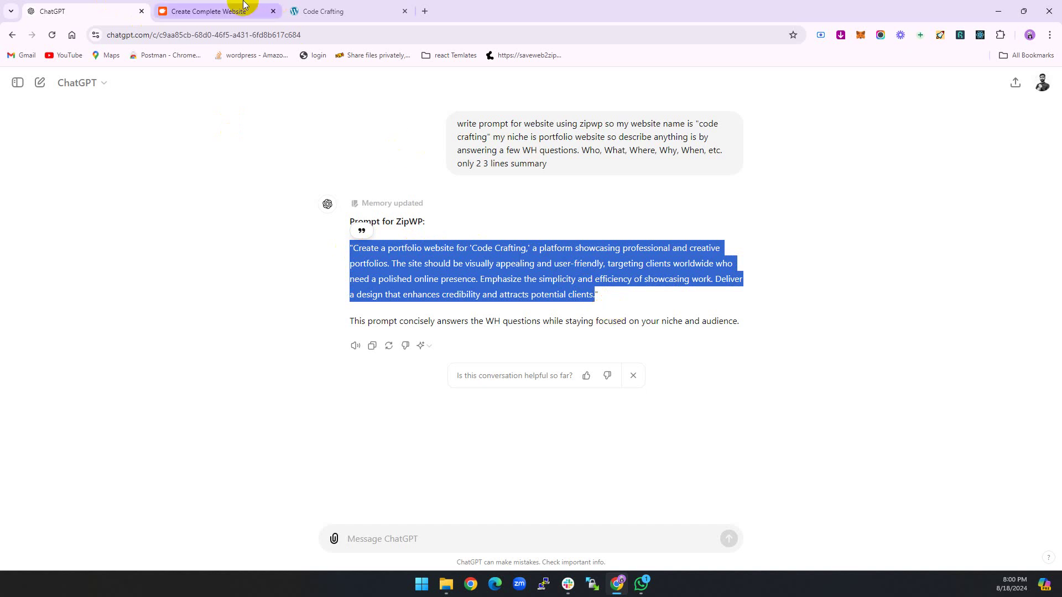
pyautogui.click(321, 11)
pyautogui.click(199, 11)
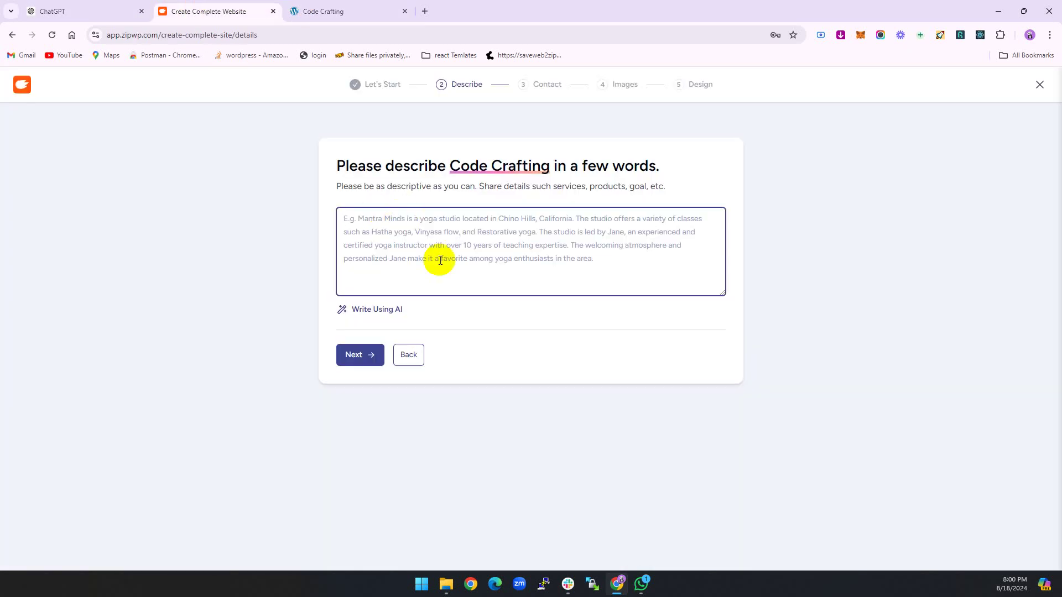
pyautogui.hotkey('ctrl', 'v')
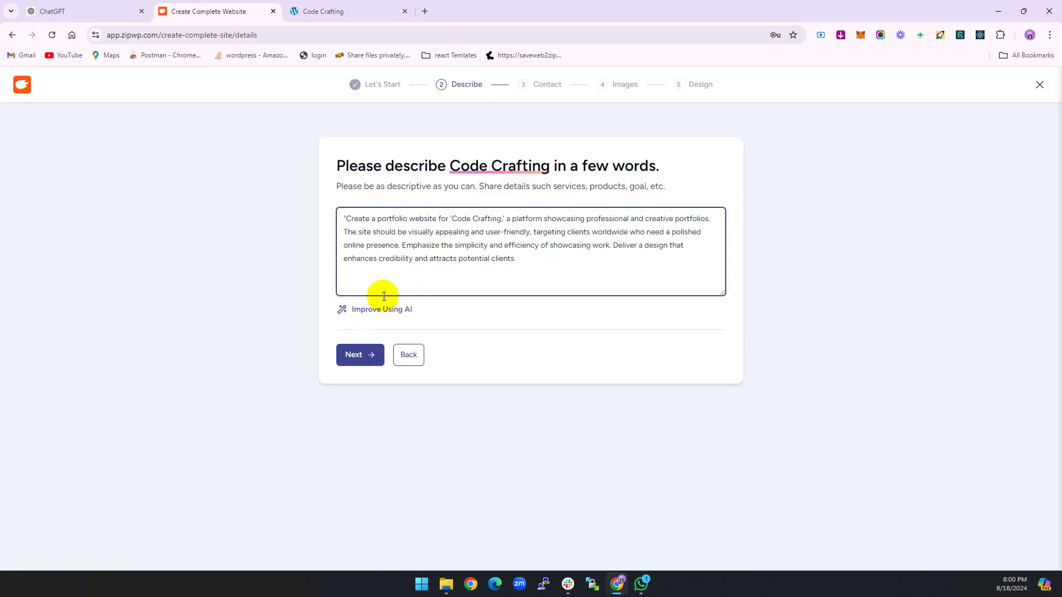
pyautogui.click(347, 218)
pyautogui.press('BackSpace')
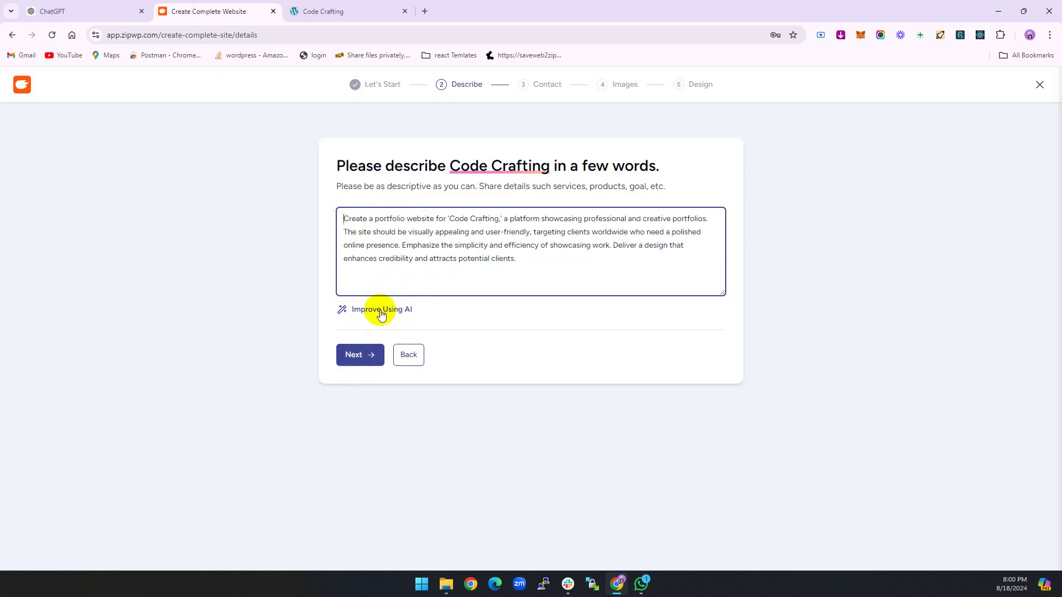
pyautogui.click(374, 355)
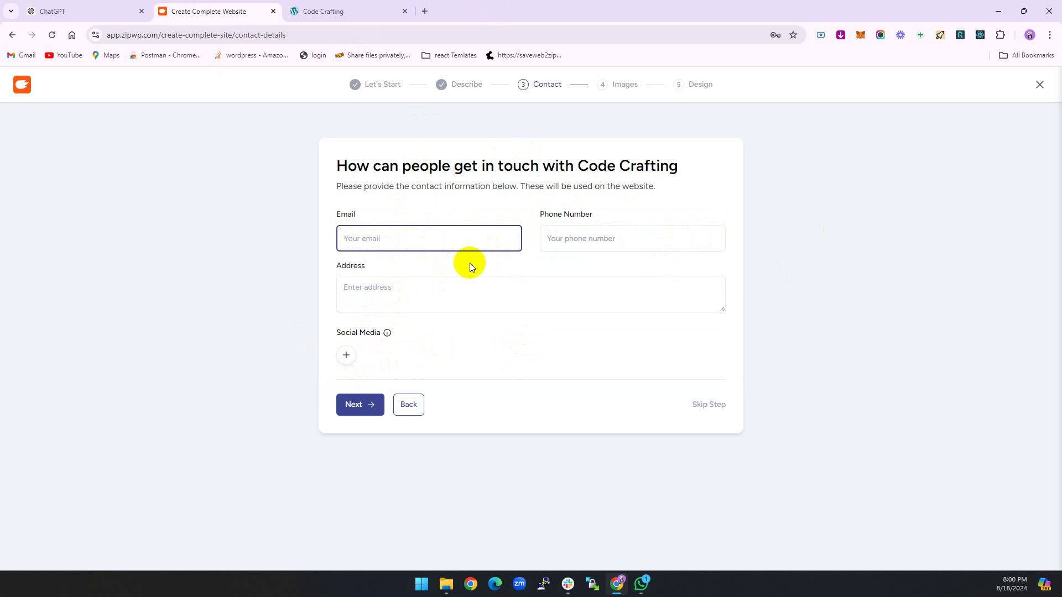
# Step: Fill the contact email from a saved suggestion, leaving phone, address and social media empty
pyautogui.click(445, 240)
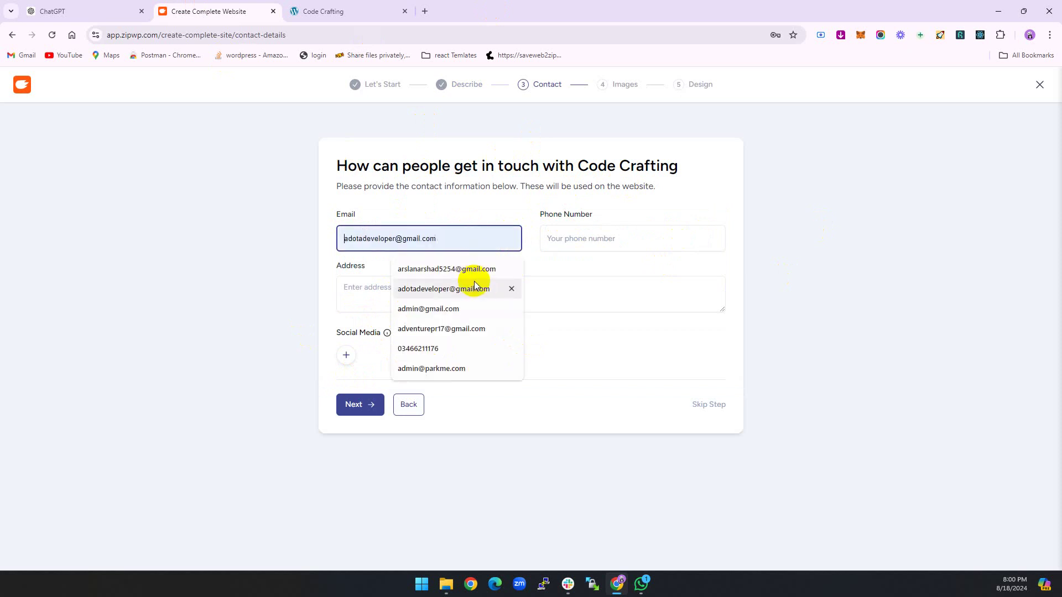
pyautogui.click(475, 286)
pyautogui.click(585, 242)
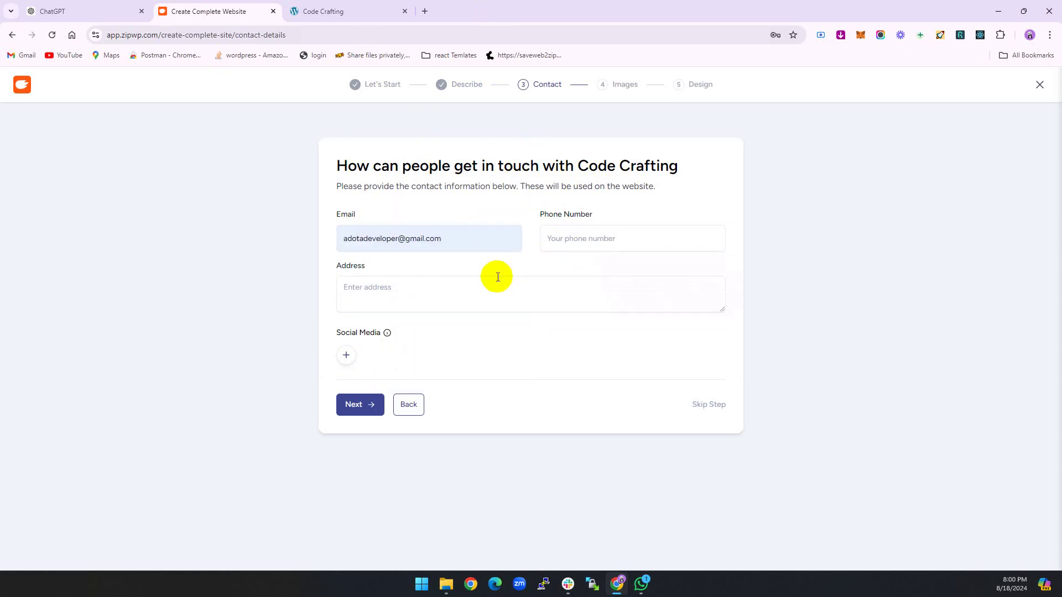
pyautogui.click(372, 286)
pyautogui.click(714, 354)
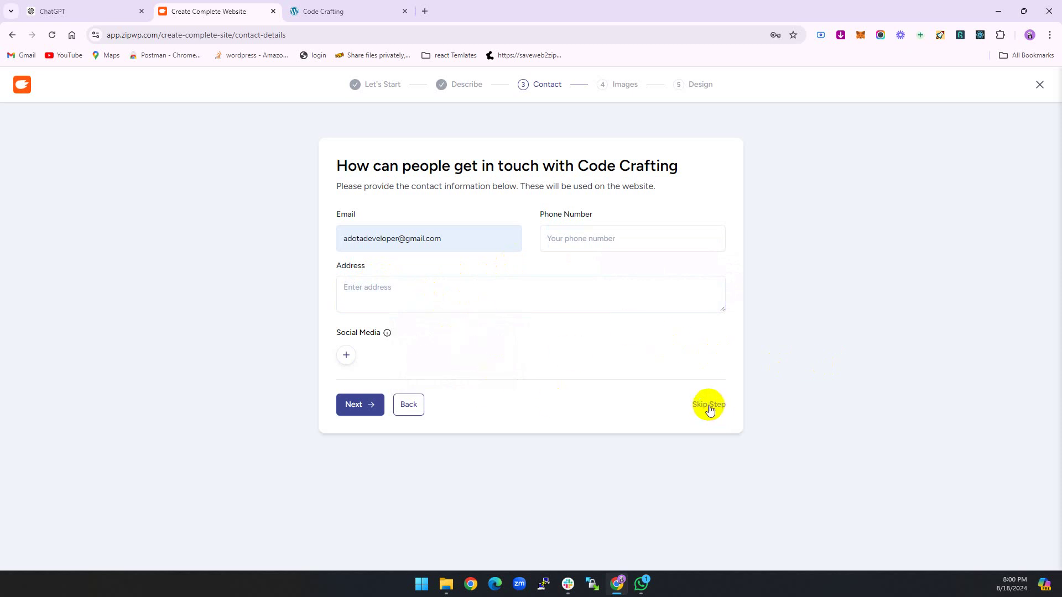
pyautogui.click(346, 356)
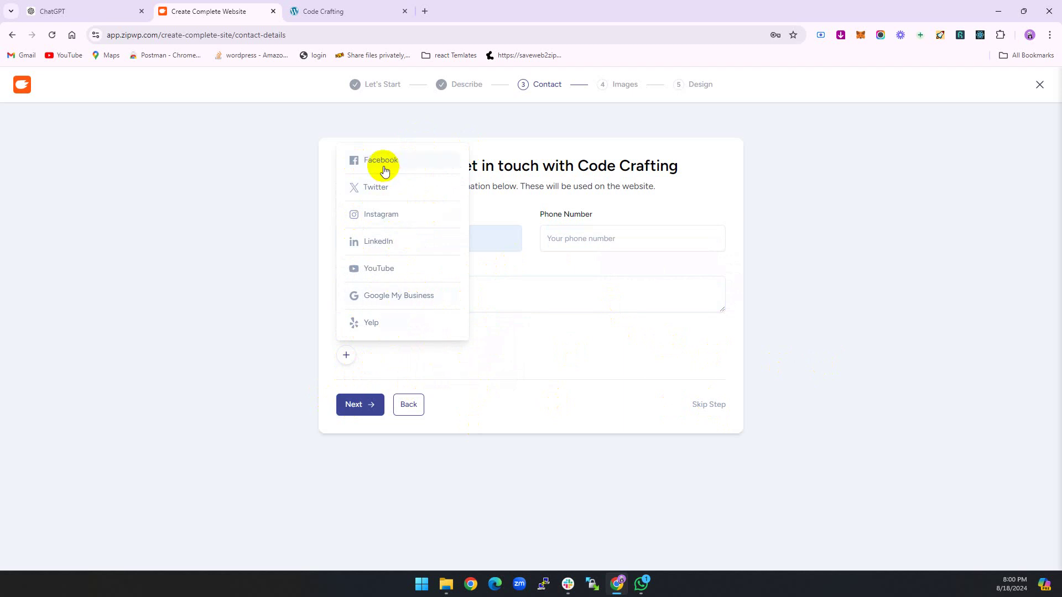
pyautogui.click(361, 402)
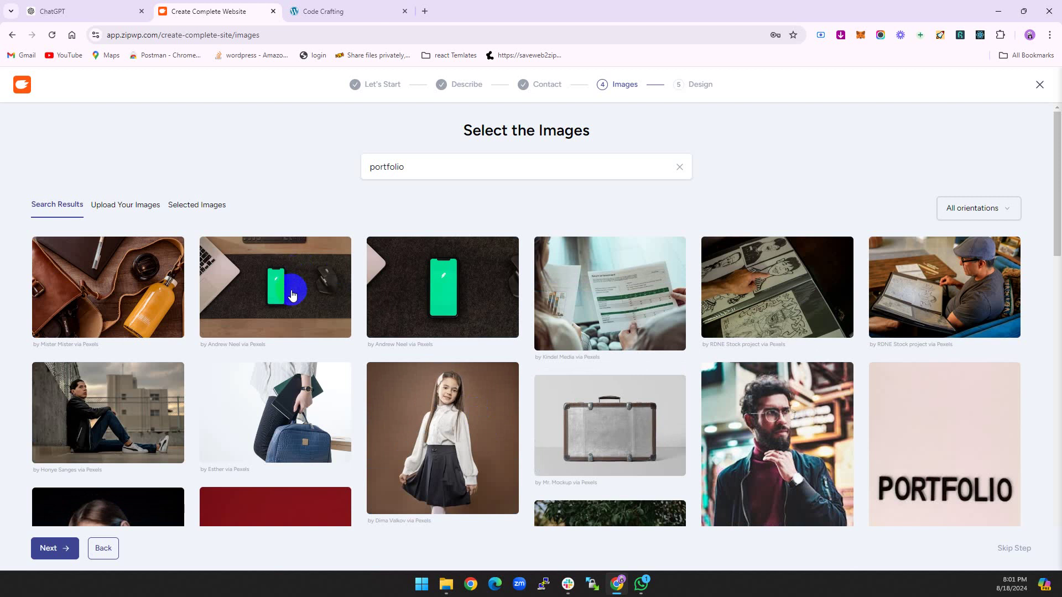
# Step: Replace the 'portfolio' image search keyword with 'coding'
pyautogui.scroll(-3, 280, 306)
pyautogui.scroll(-2, 280, 306)
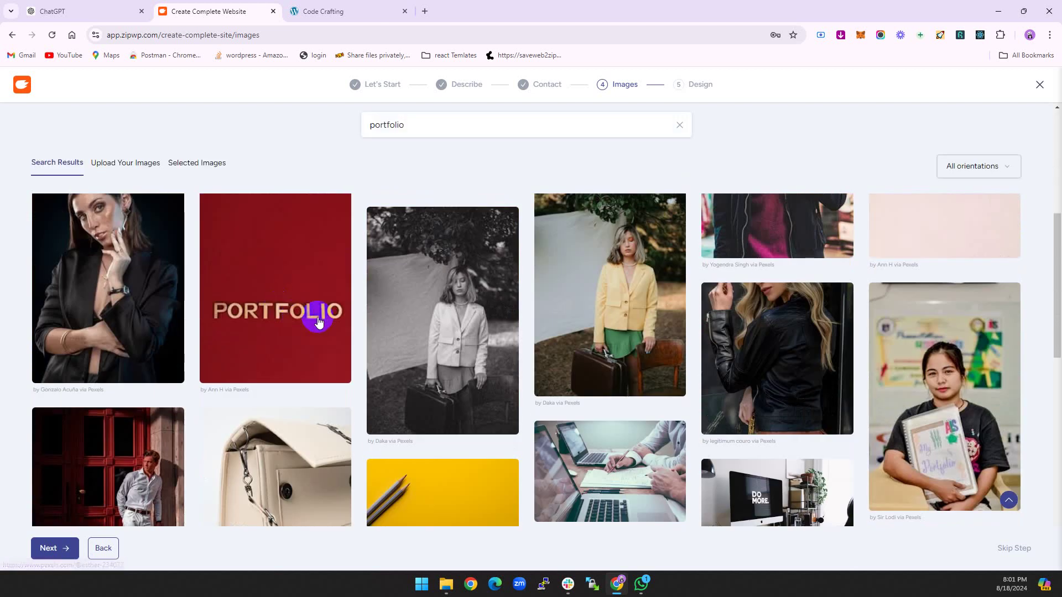
pyautogui.scroll(-3, 319, 322)
pyautogui.scroll(3, 318, 323)
pyautogui.scroll(5, 319, 322)
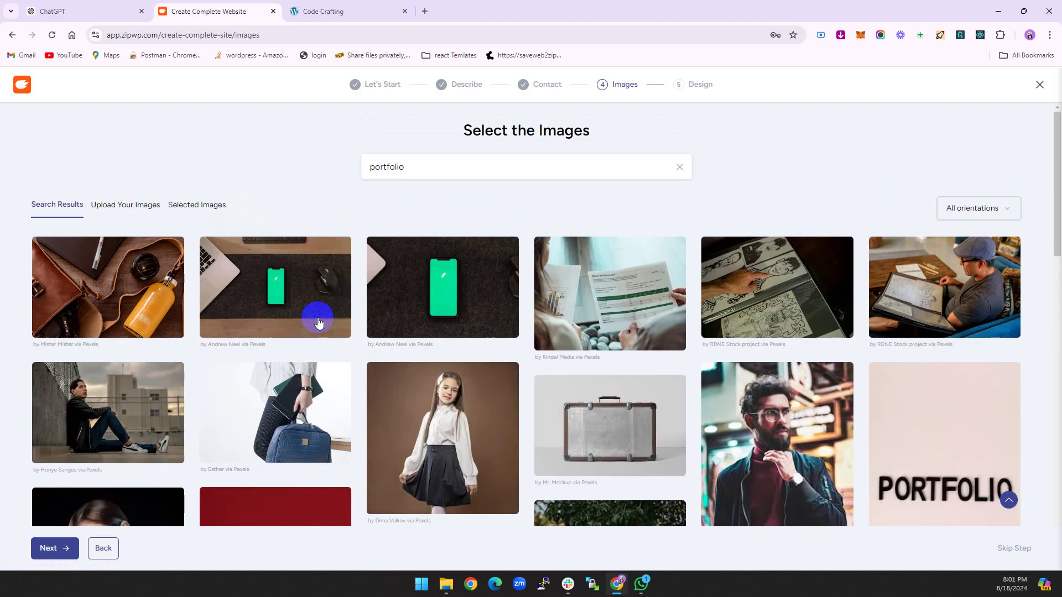
pyautogui.click(429, 167)
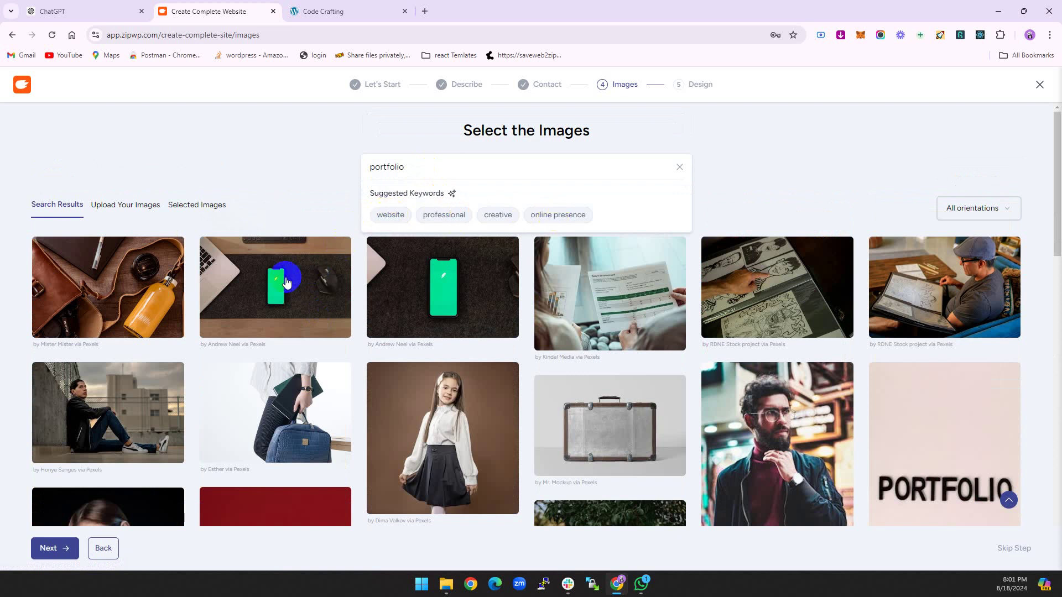
pyautogui.click(301, 191)
pyautogui.click(420, 167)
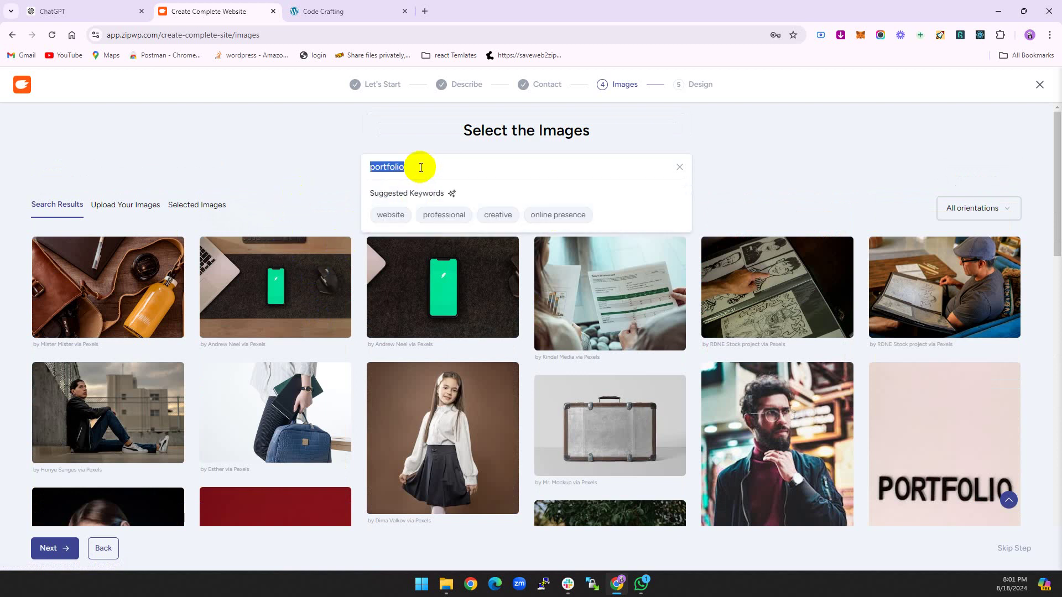
pyautogui.press('BackSpace')
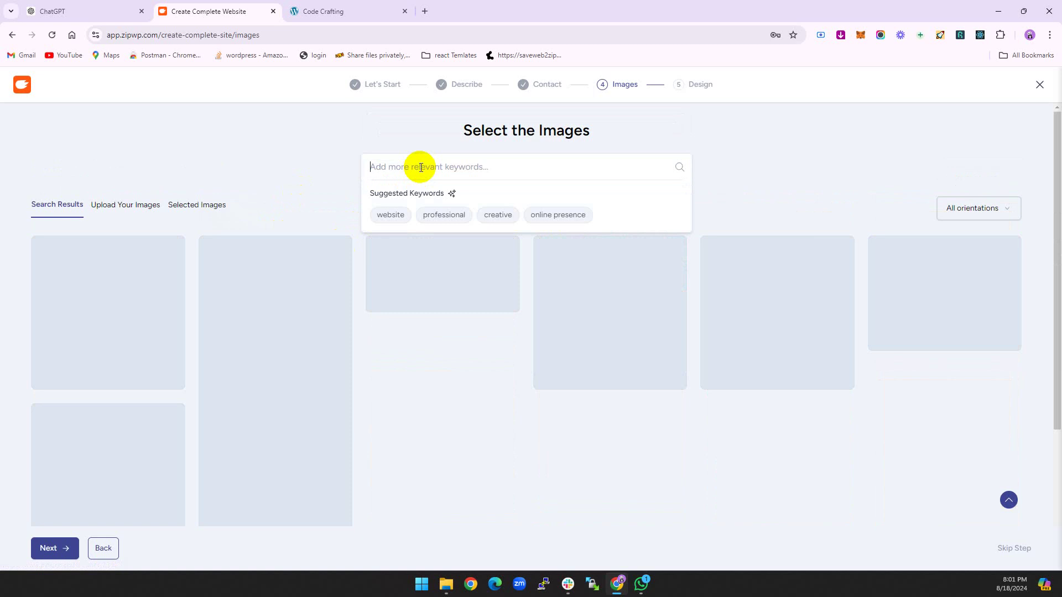
pyautogui.write('coding')
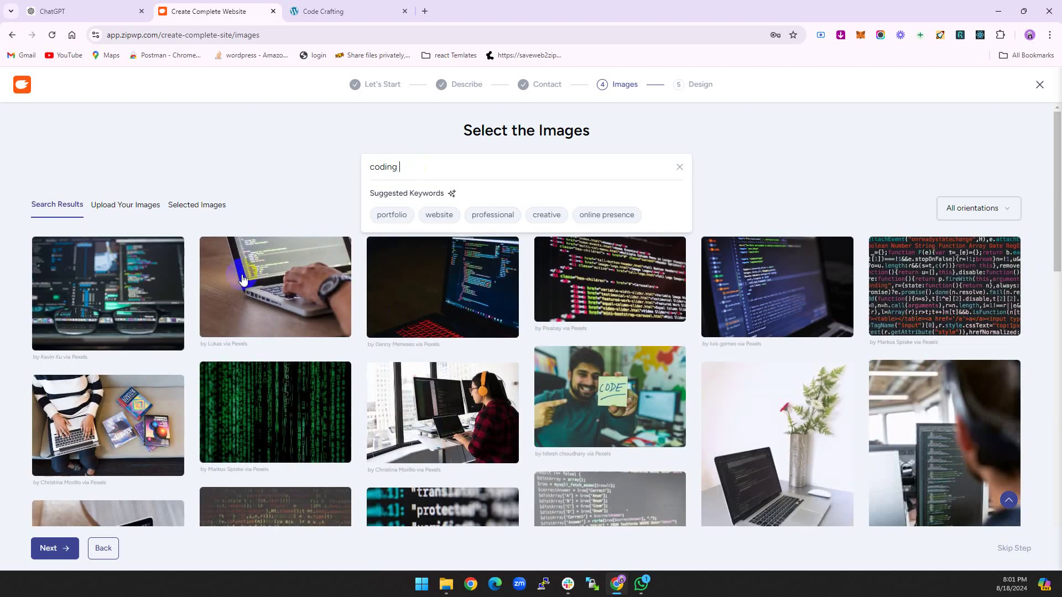
# Step: Select six coding photos, including hands on a laptop, dual monitors and the CODE note
pyautogui.click(276, 292)
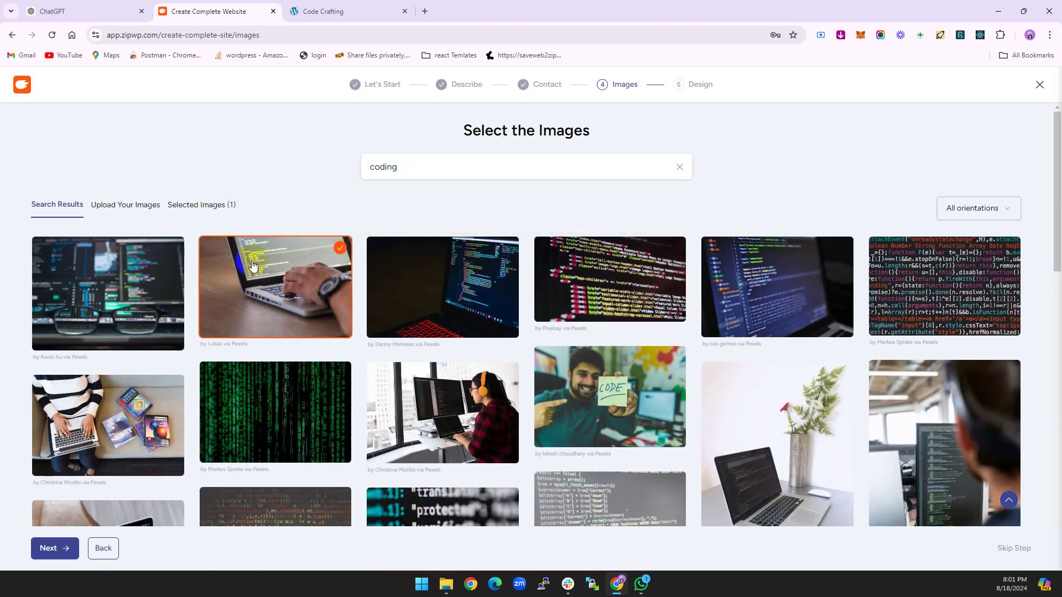
pyautogui.click(470, 410)
pyautogui.click(650, 412)
pyautogui.scroll(-10, 867, 367)
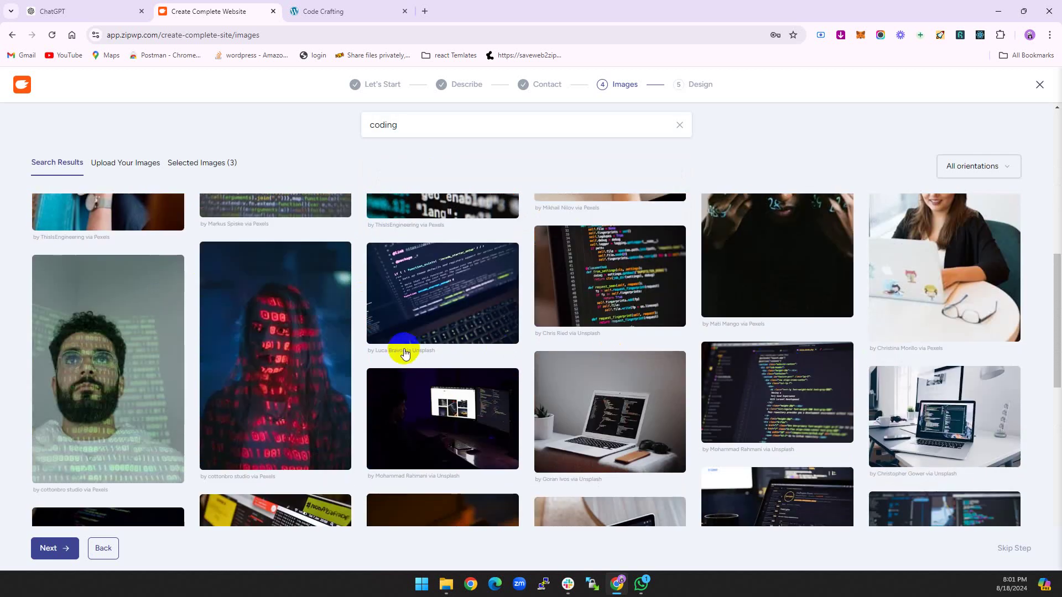
pyautogui.scroll(-5, 402, 348)
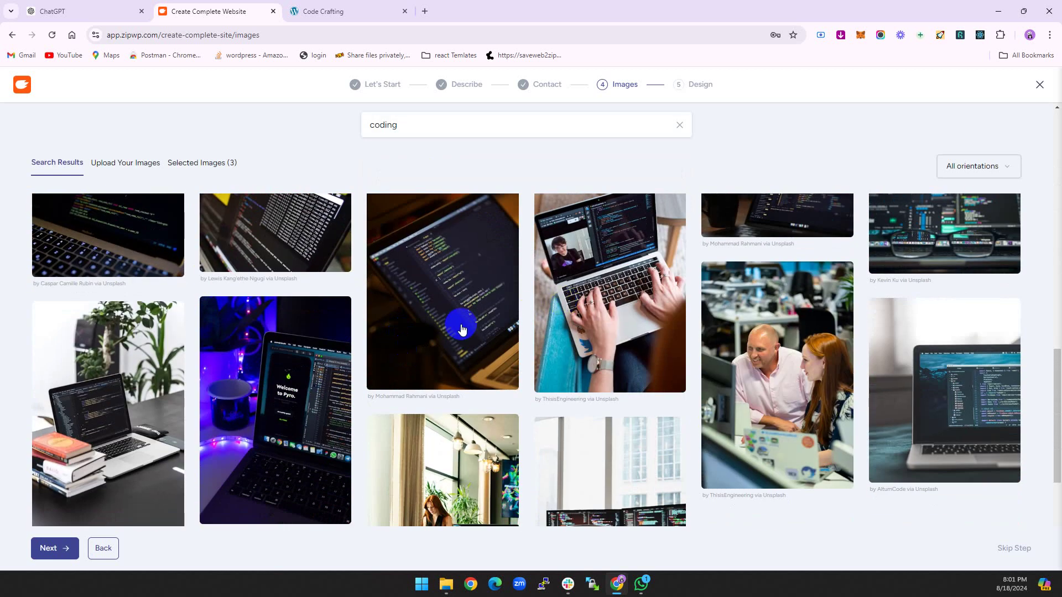
pyautogui.click(777, 381)
pyautogui.scroll(-3, 319, 327)
pyautogui.click(316, 265)
pyautogui.scroll(-2, 197, 325)
pyautogui.click(177, 379)
pyautogui.scroll(-3, 265, 382)
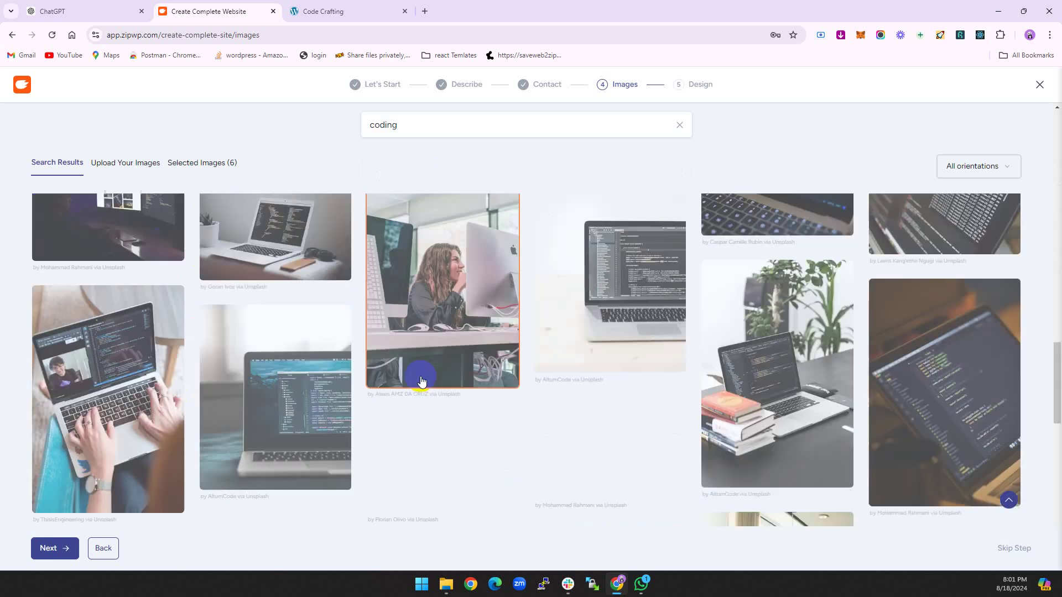
pyautogui.scroll(10, 375, 401)
pyautogui.click(426, 169)
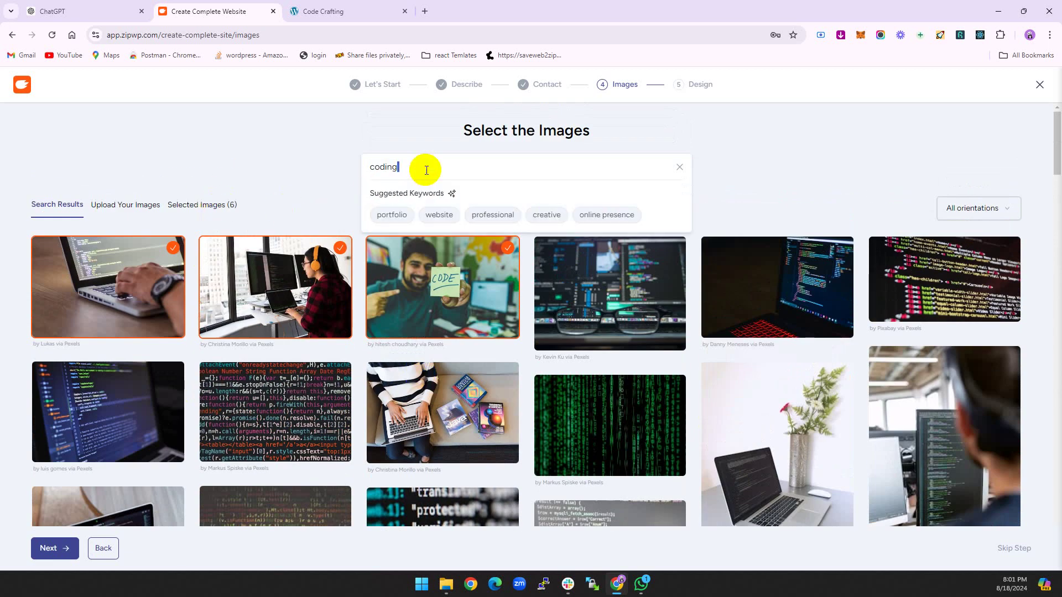
# Step: Search the stock images for 'website development'
pyautogui.press('BackSpace')
pyautogui.press('BackSpace')
pyautogui.press('BackSpace')
pyautogui.press('BackSpace')
pyautogui.press('BackSpace')
pyautogui.press('BackSpace')
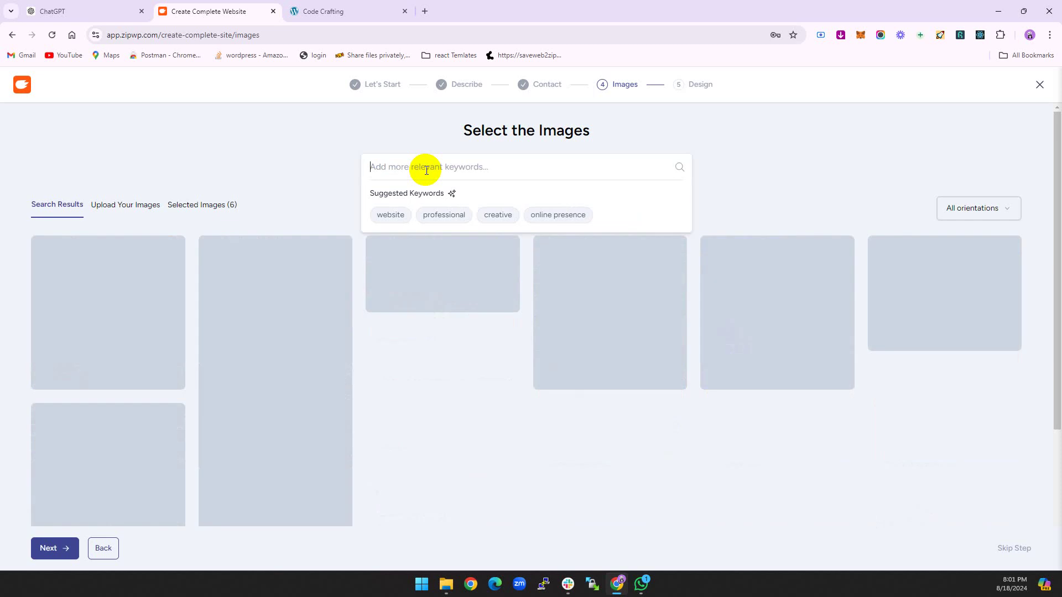
pyautogui.write('website deve')
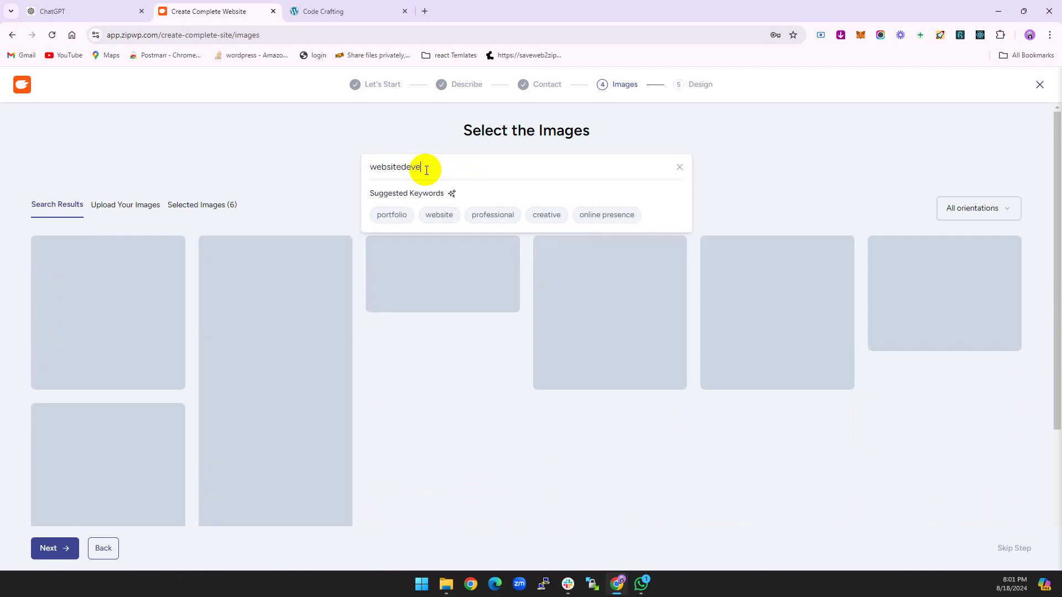
pyautogui.write('lopment')
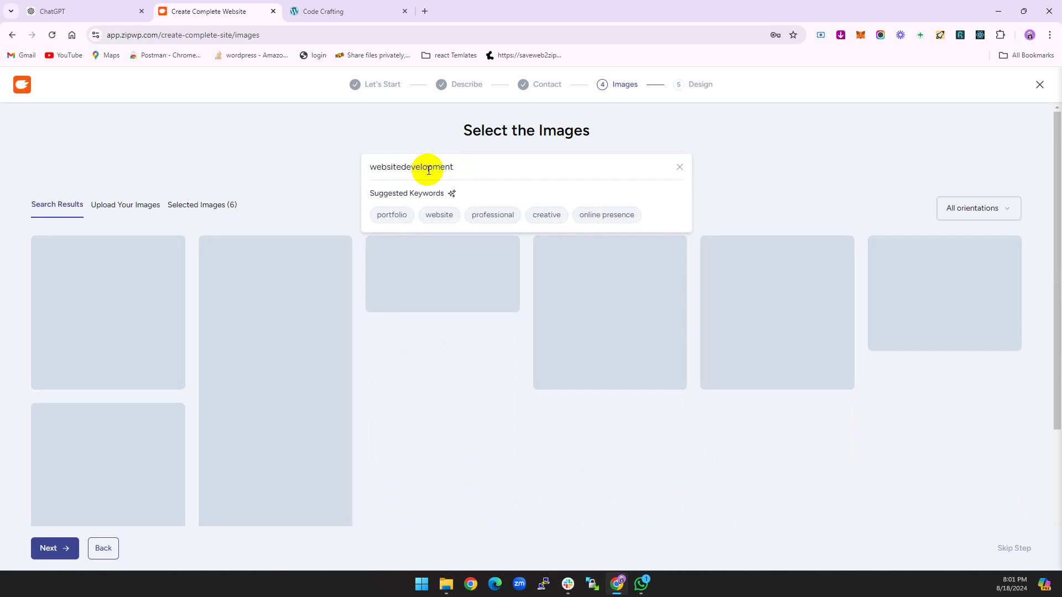
pyautogui.click(402, 166)
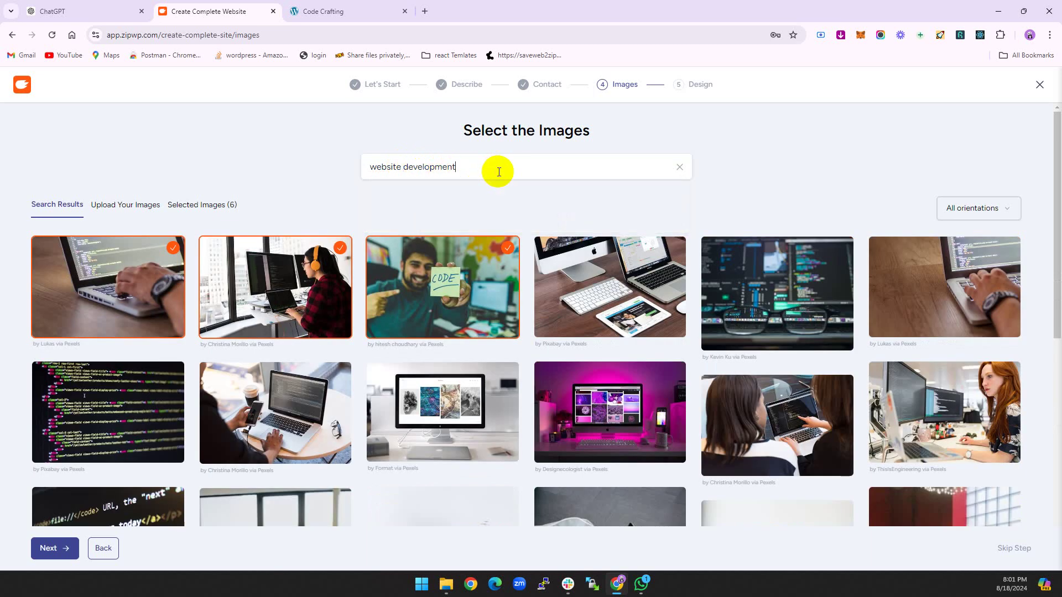
# Step: Select six more photos, such as the iMac desk, code-screen glasses and pink-lit setup
pyautogui.click(779, 276)
pyautogui.click(644, 306)
pyautogui.click(480, 395)
pyautogui.click(604, 401)
pyautogui.scroll(-3, 283, 257)
pyautogui.click(283, 257)
pyautogui.click(285, 347)
pyautogui.scroll(-3, 284, 347)
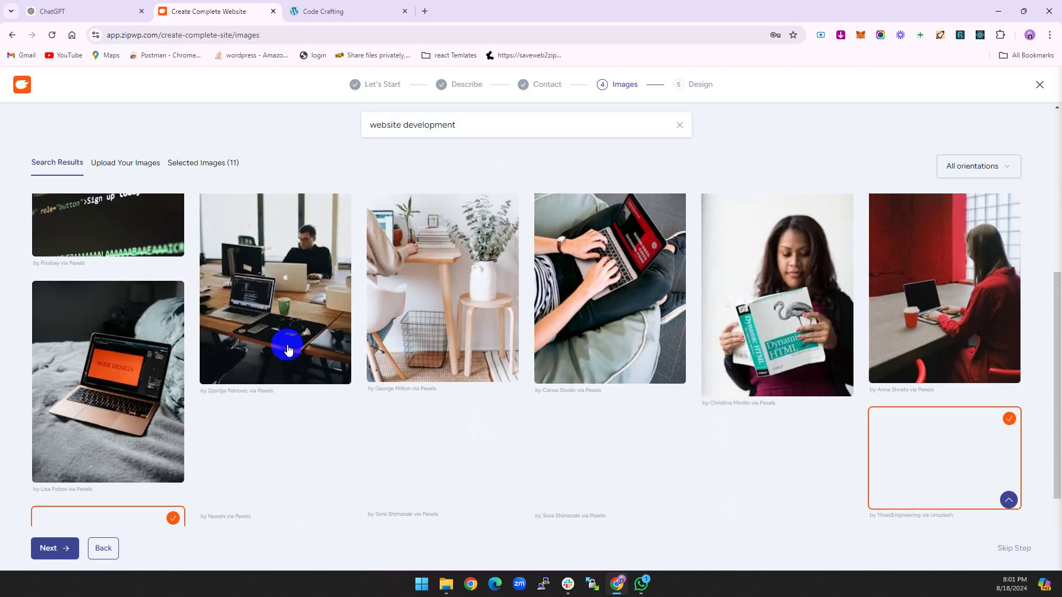
pyautogui.scroll(10, 578, 349)
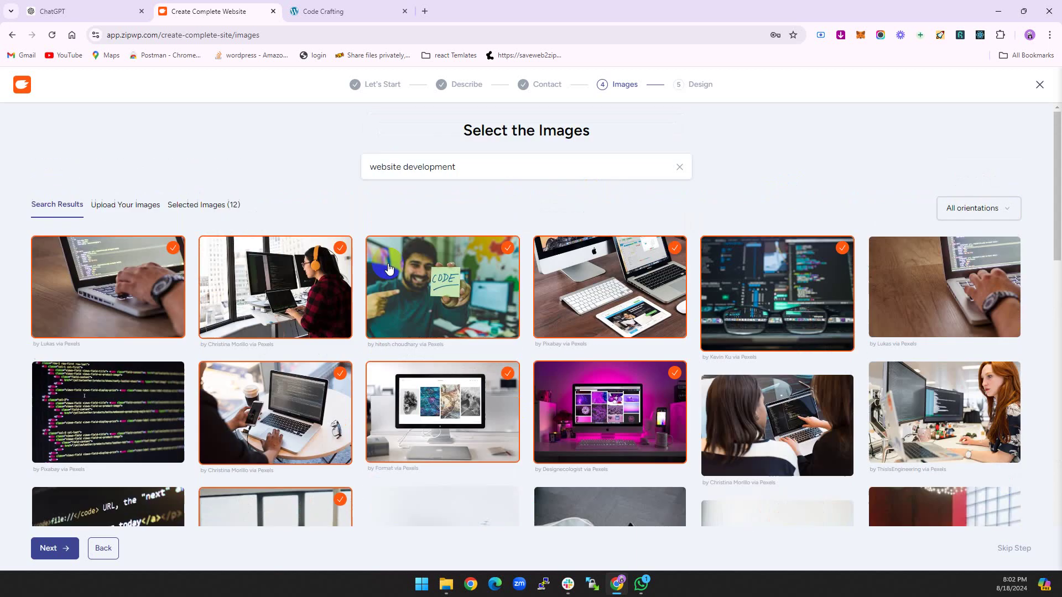
pyautogui.click(505, 172)
# Step: Search the images for 'client satisfaction', correcting the misspelled keyword
pyautogui.press('BackSpace')
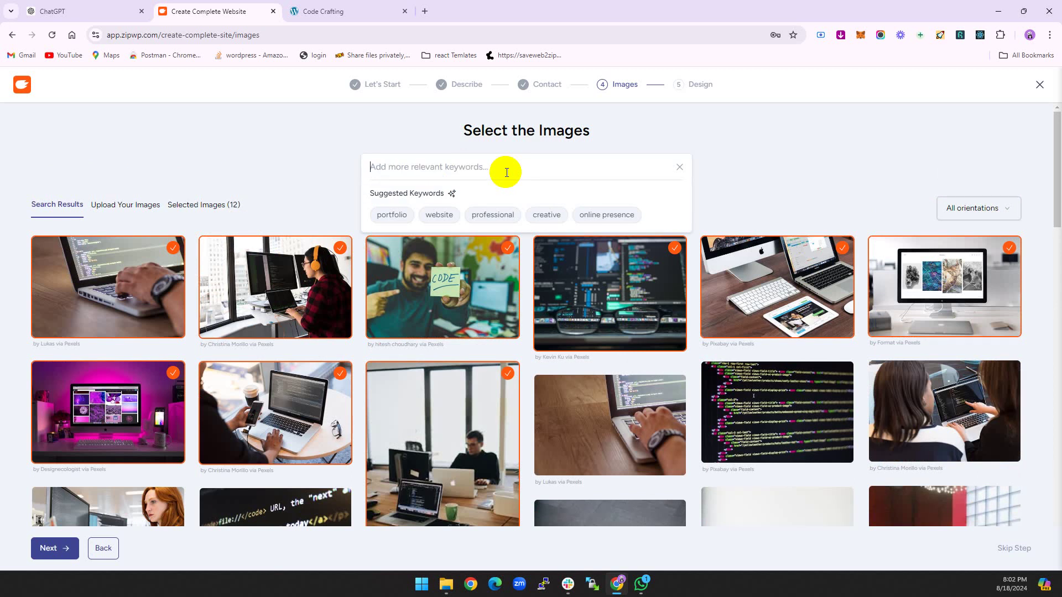
pyautogui.write('clientsa')
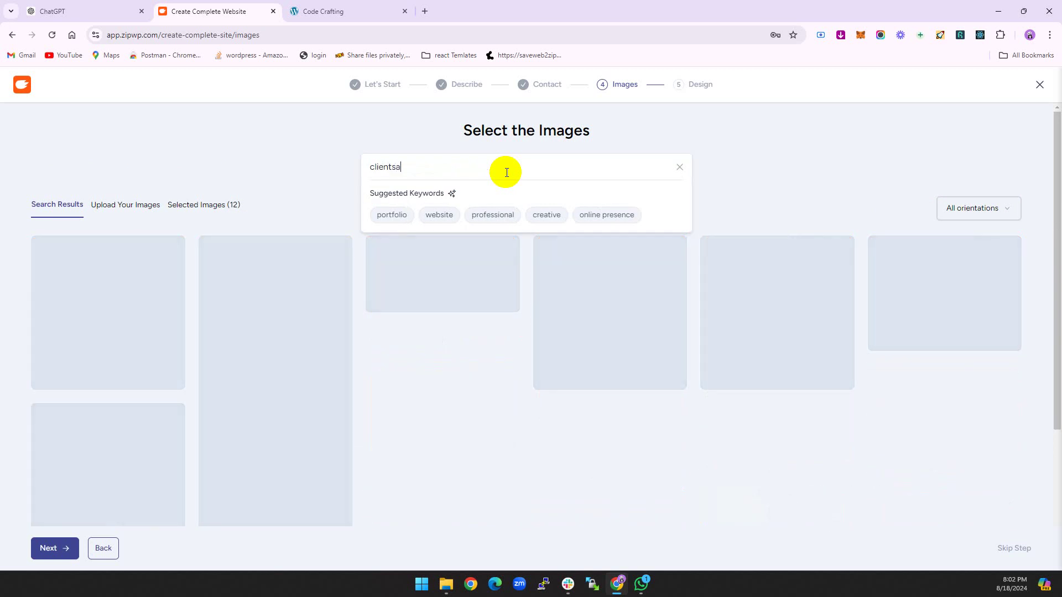
pyautogui.press('BackSpace')
pyautogui.press('BackSpace')
pyautogui.write('satification')
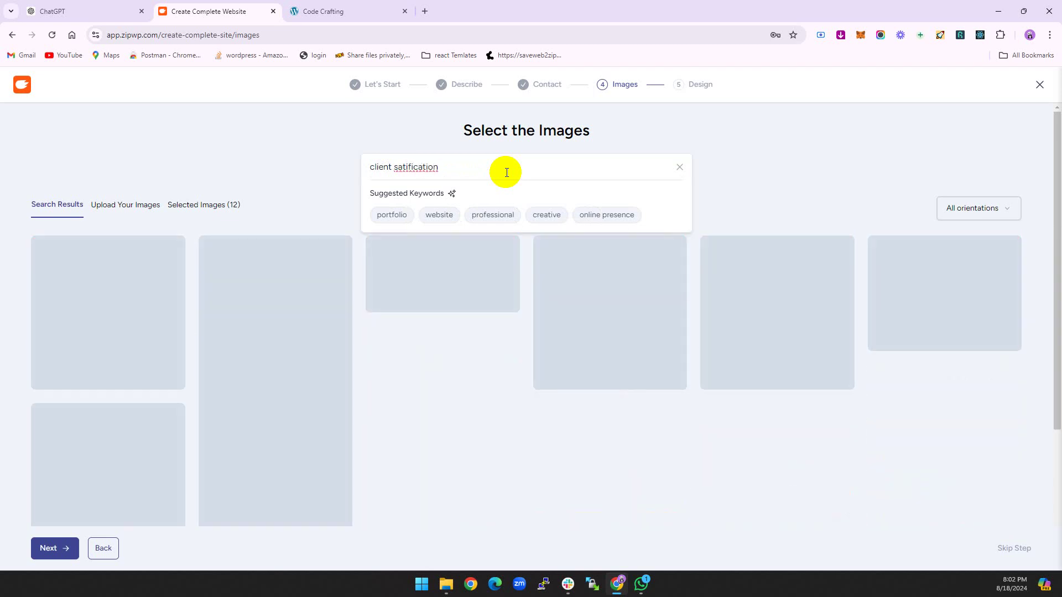
pyautogui.rightClick(506, 172)
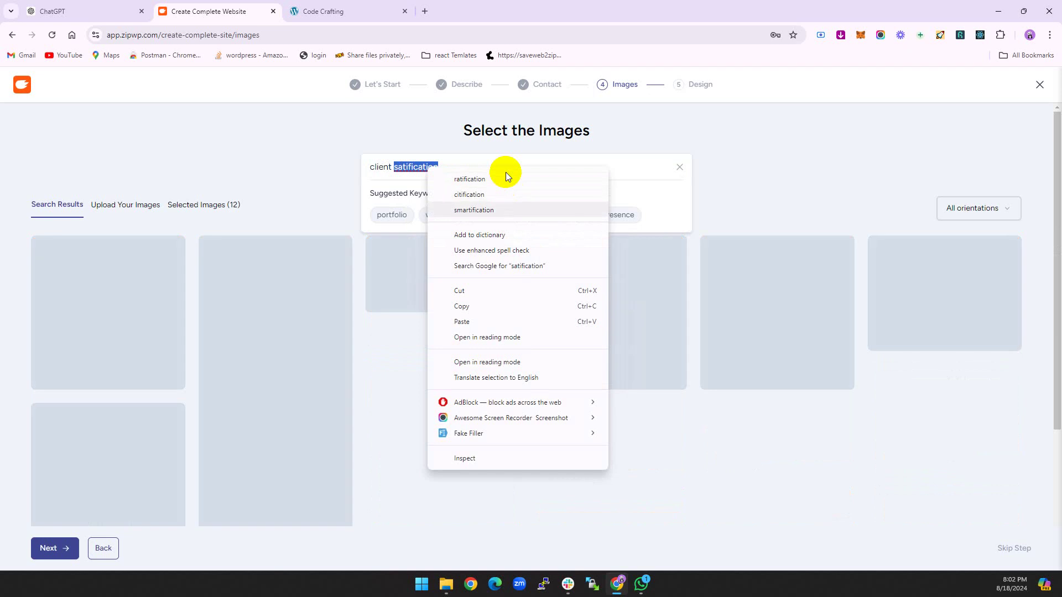
pyautogui.press('Escape')
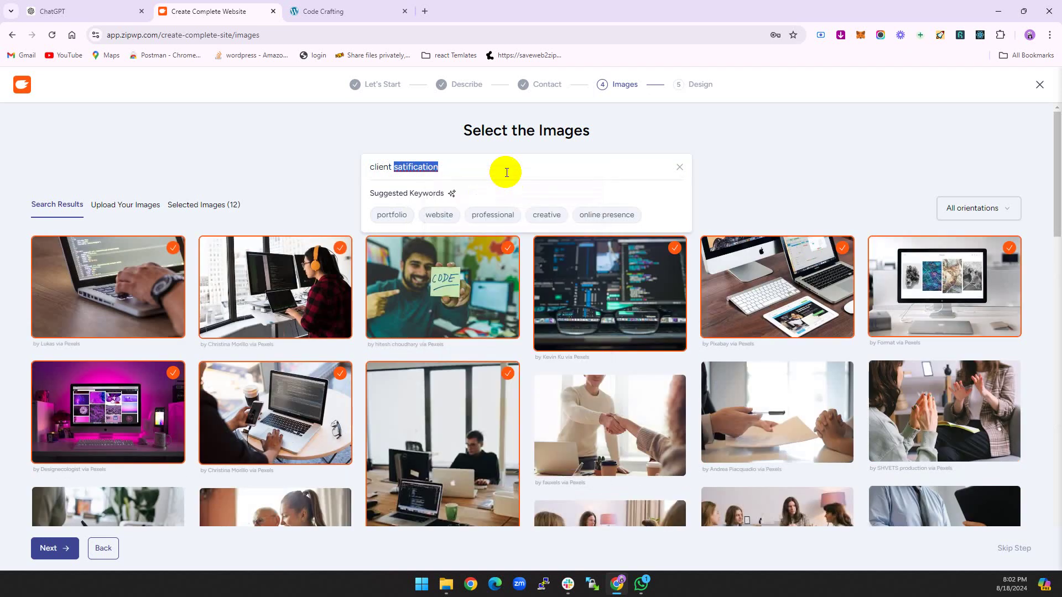
pyautogui.click(504, 171)
pyautogui.doubleClick(437, 168)
pyautogui.click(426, 169)
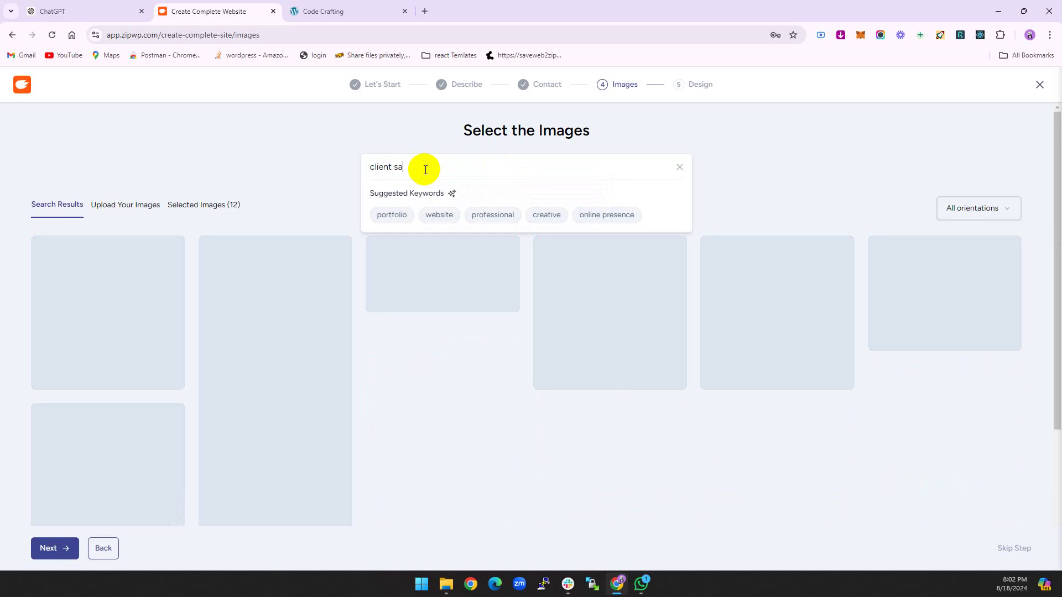
pyautogui.write('tis')
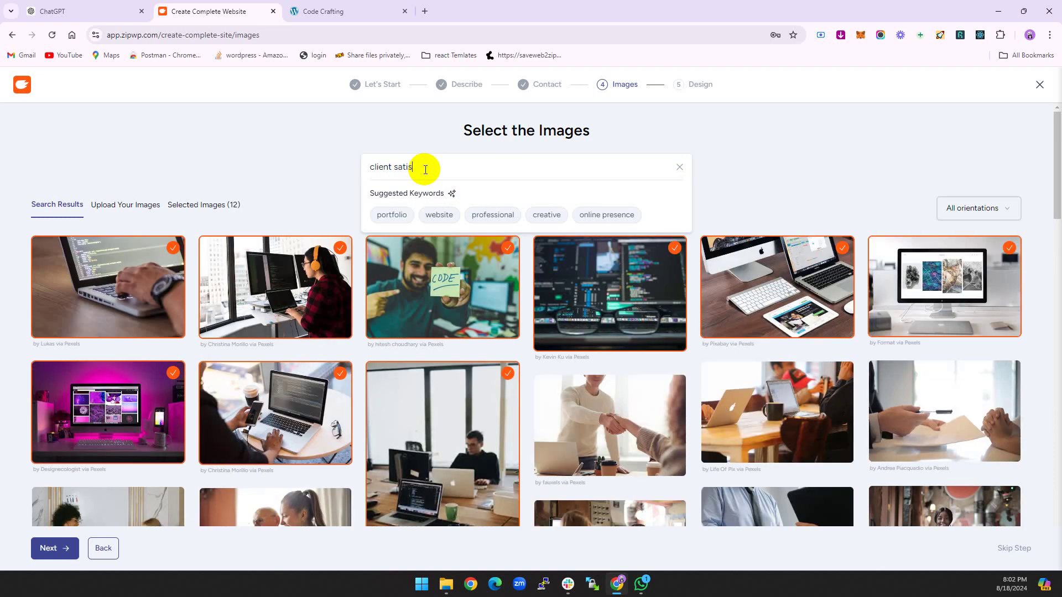
pyautogui.write('fication')
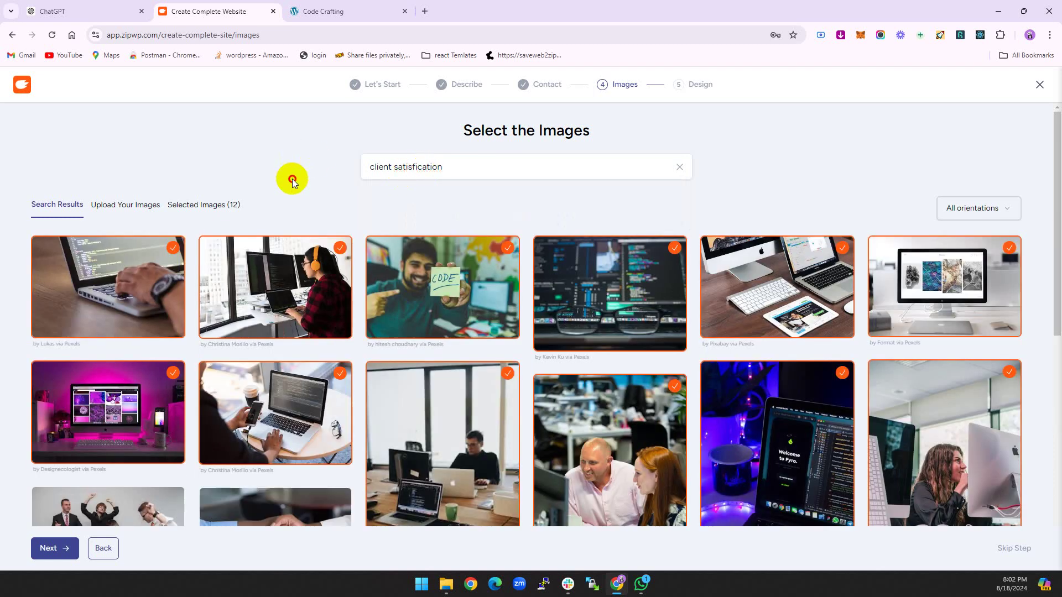
# Step: Add the handshake and group-meeting-on-sofas photos, then move past image selection
pyautogui.click(260, 301)
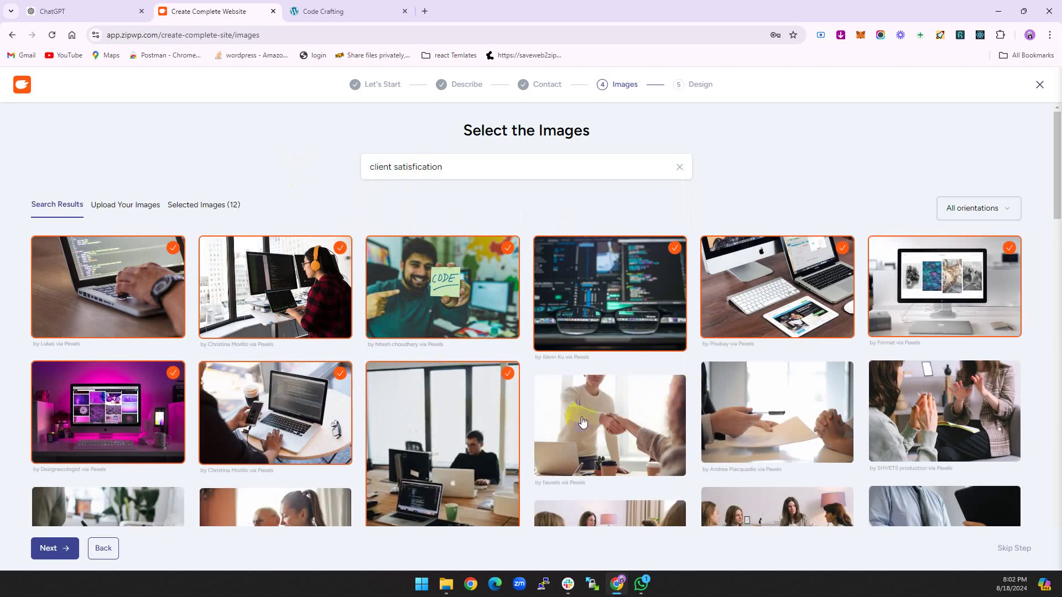
pyautogui.click(608, 404)
pyautogui.scroll(-1, 608, 405)
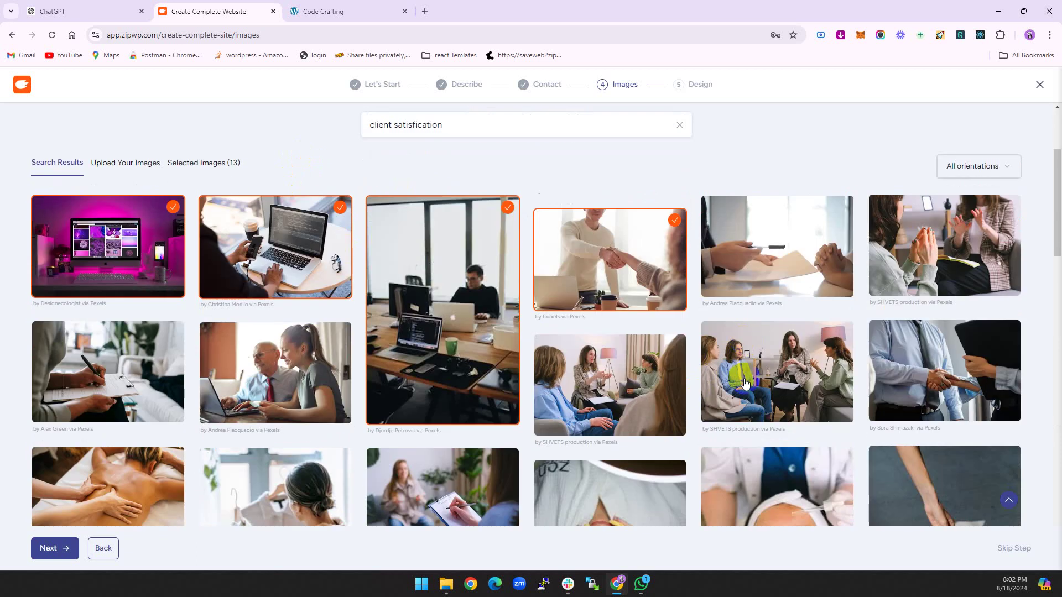
pyautogui.click(540, 380)
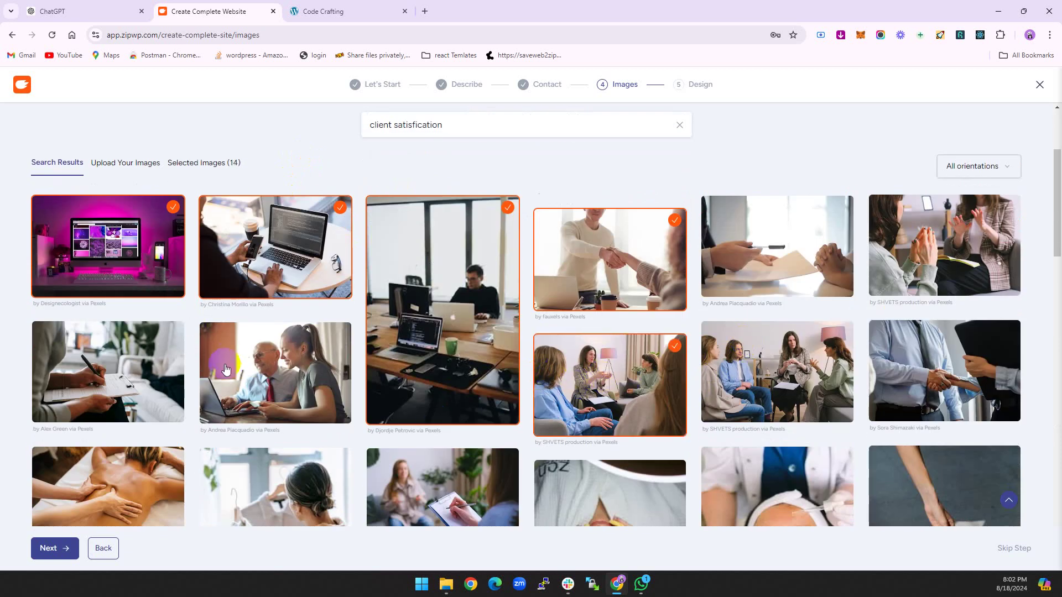
pyautogui.scroll(-5, 360, 365)
pyautogui.scroll(-5, 360, 365)
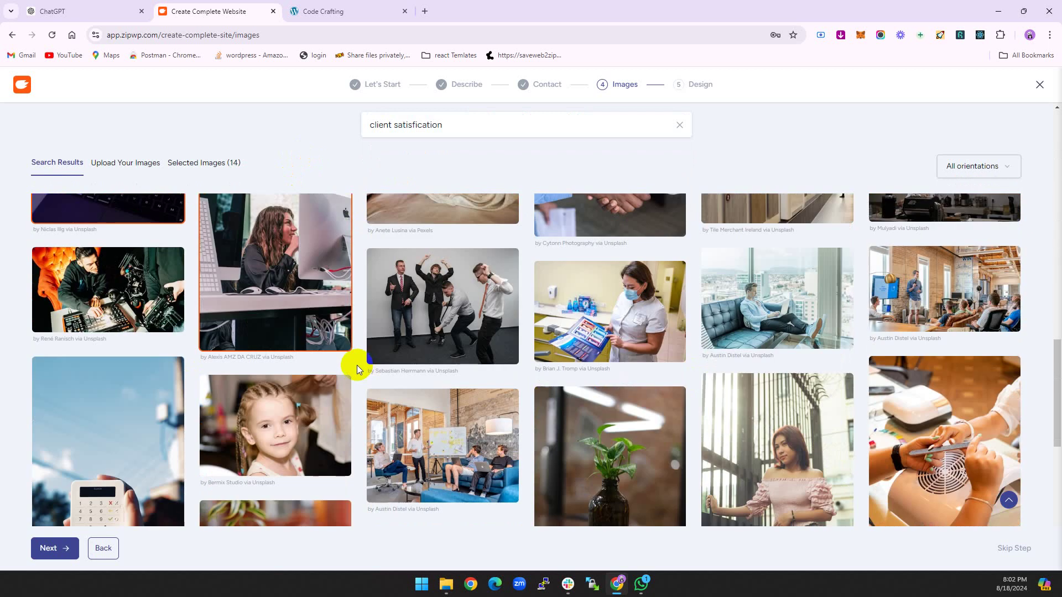
pyautogui.scroll(15, 763, 367)
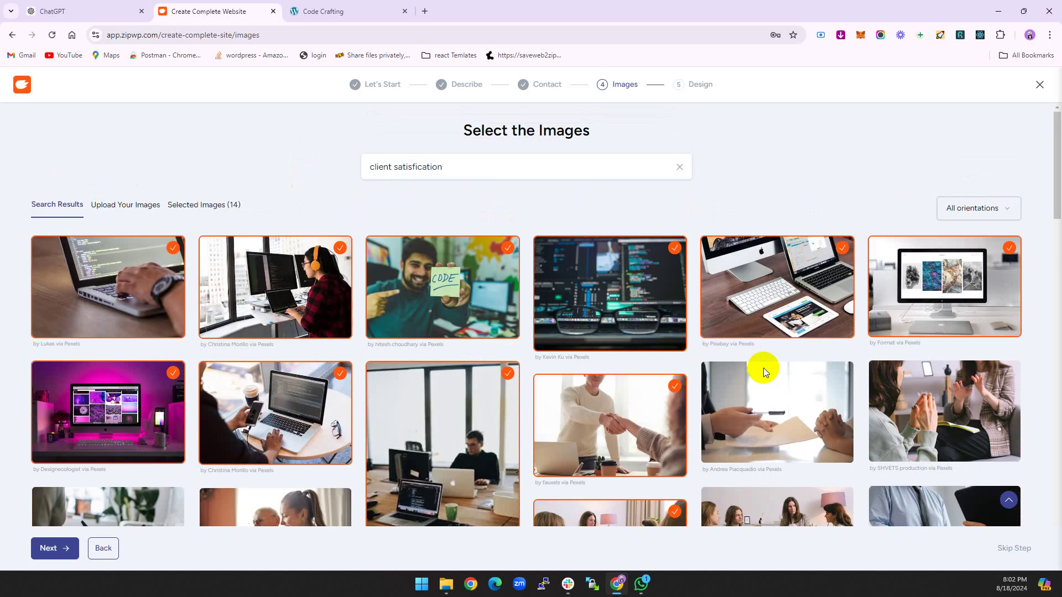
pyautogui.scroll(-15, 776, 393)
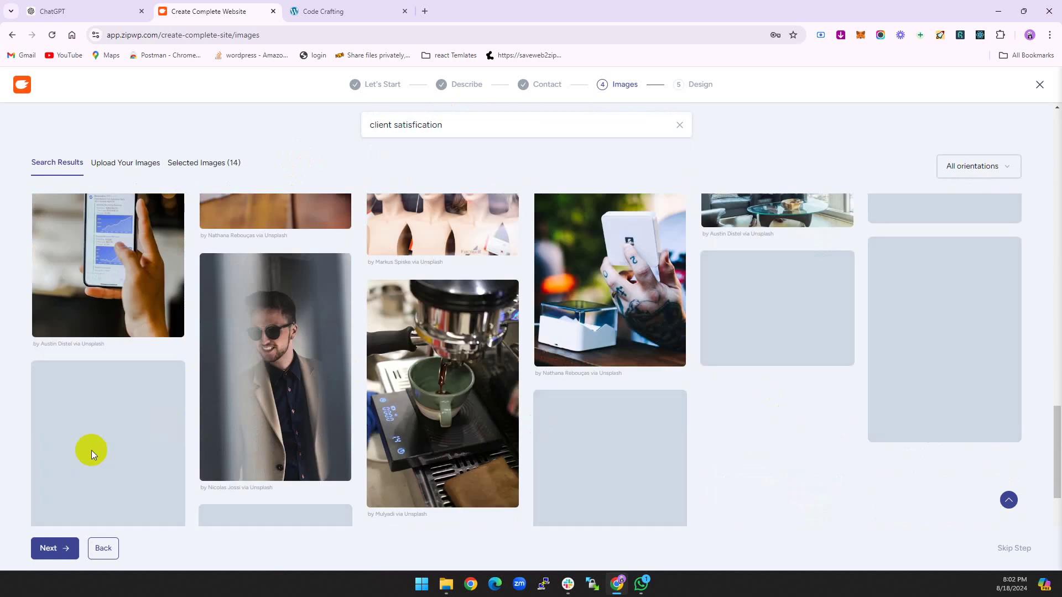
pyautogui.click(54, 548)
# Step: Scroll down the Choose the Design page to view the Option 1–4 template previews
pyautogui.scroll(-10, 326, 359)
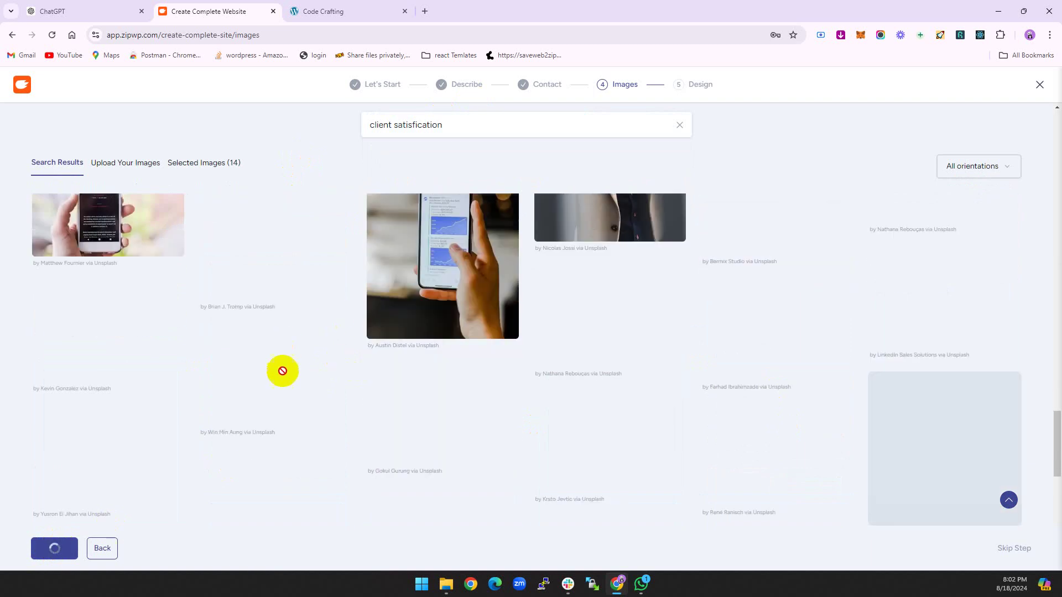
pyautogui.scroll(-5, 283, 370)
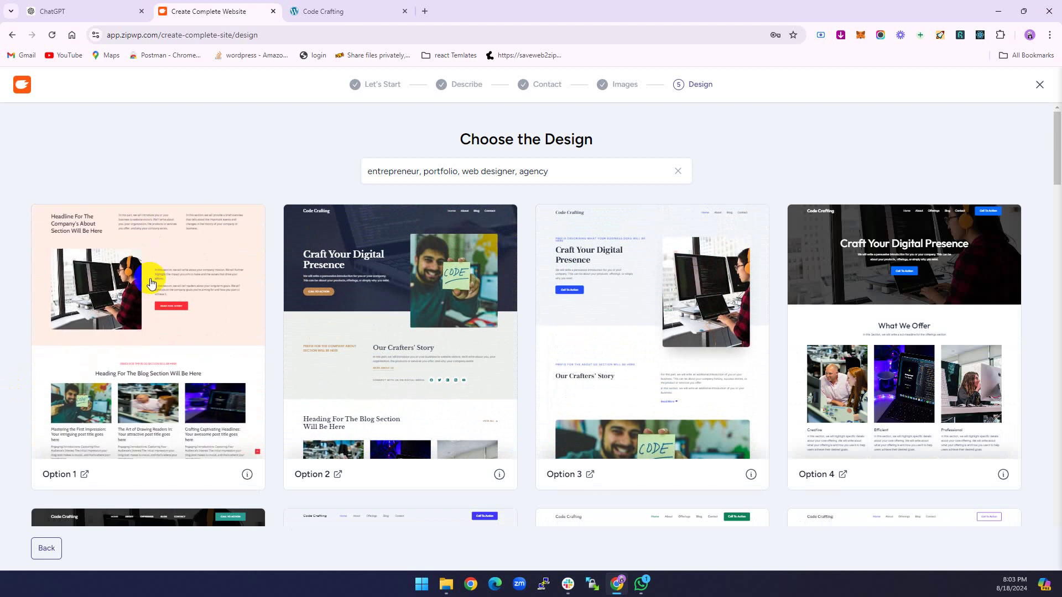
pyautogui.scroll(-5, 276, 299)
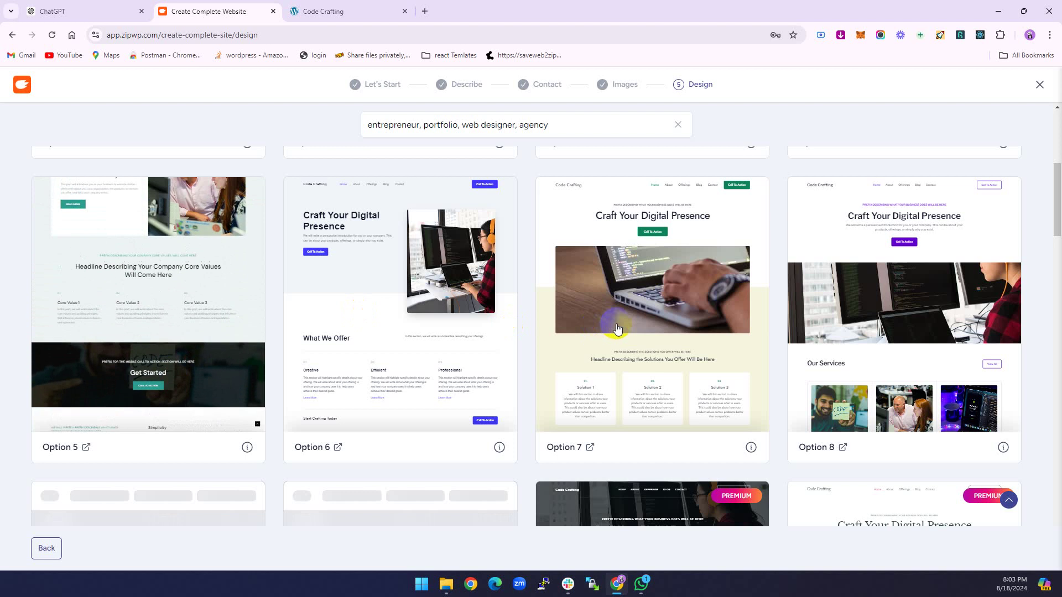
pyautogui.scroll(-3, 615, 327)
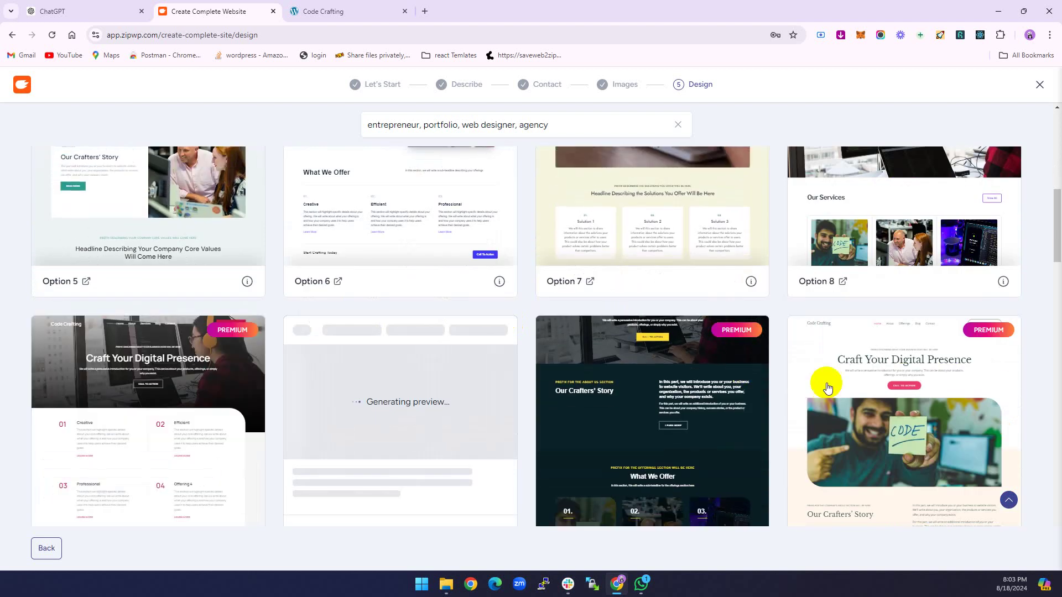
pyautogui.scroll(-5, 901, 372)
pyautogui.scroll(5, 915, 352)
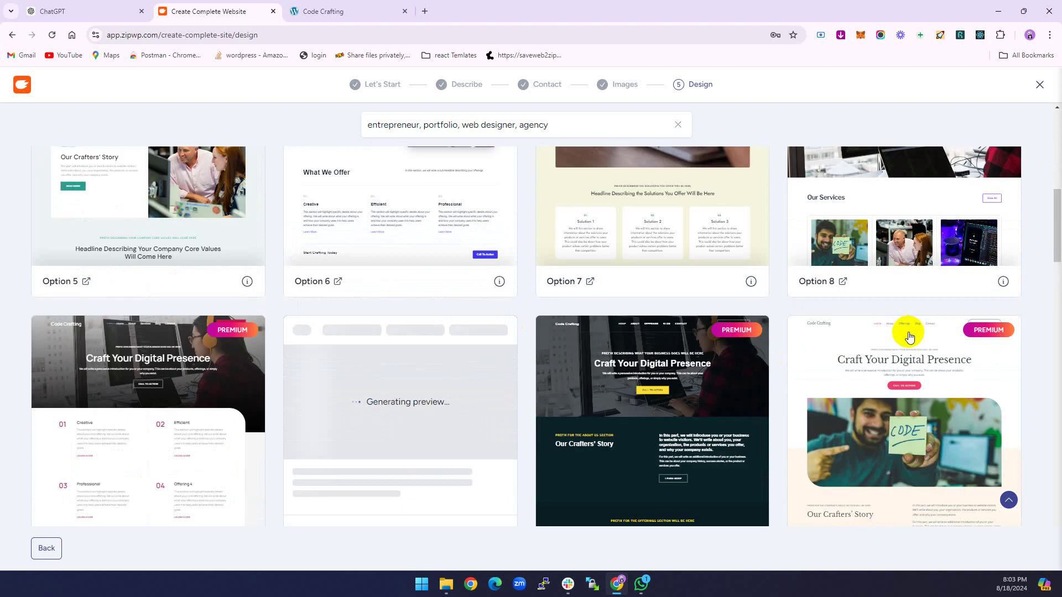
pyautogui.scroll(-3, 910, 359)
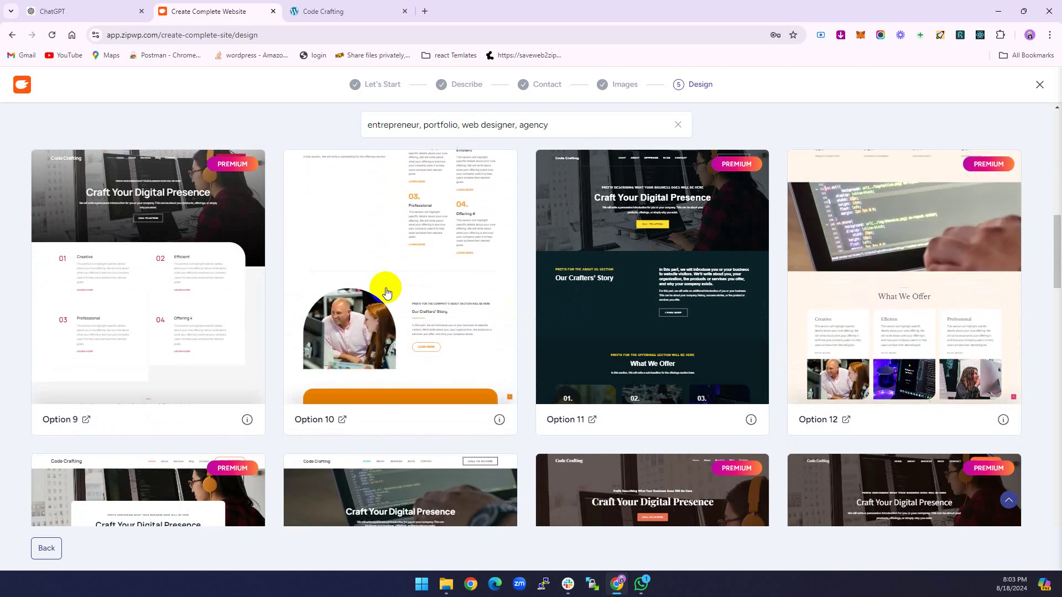
pyautogui.scroll(-3, 384, 287)
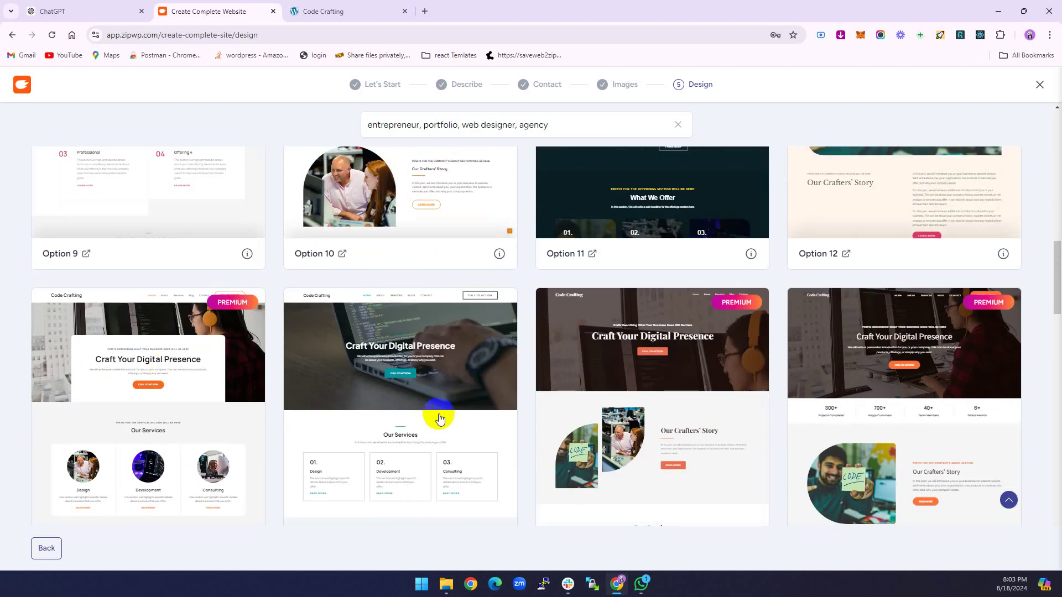
pyautogui.scroll(-3, 470, 379)
pyautogui.scroll(18, 470, 380)
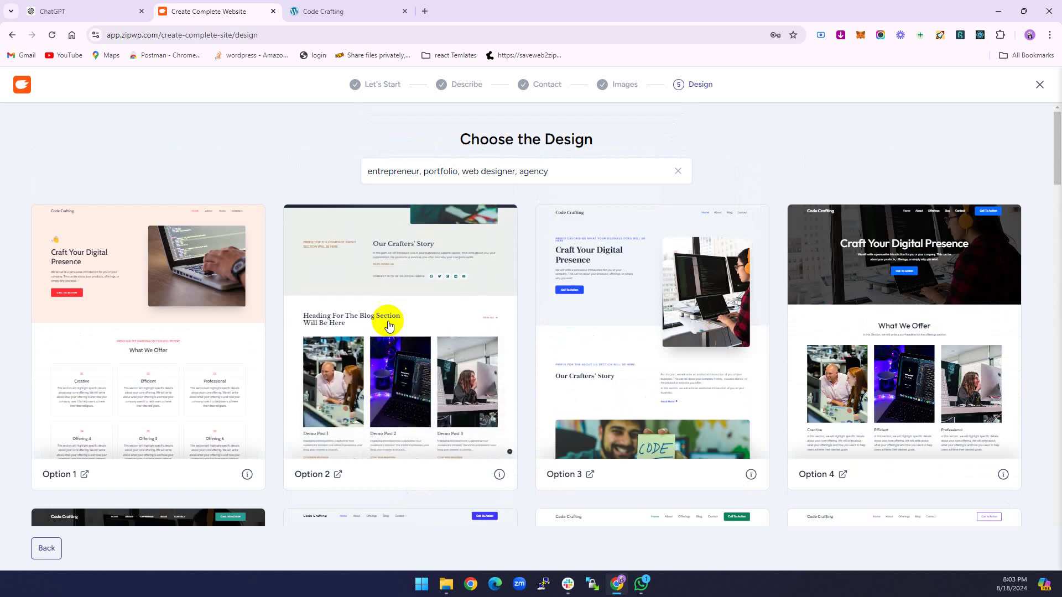
# Step: Open design Option 2 and apply the Style 2 colour palette
pyautogui.click(413, 323)
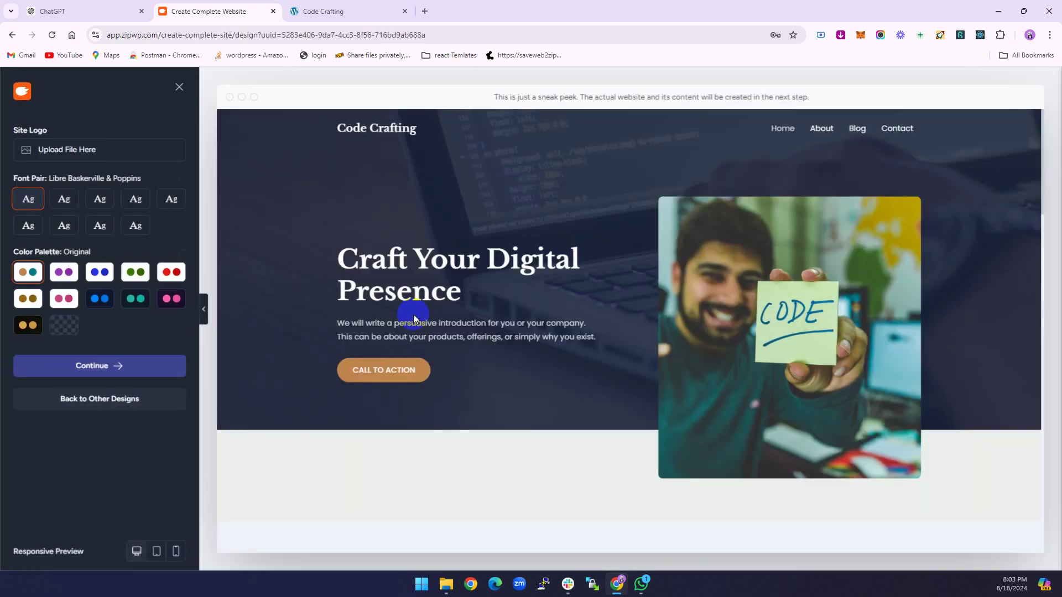
pyautogui.click(70, 277)
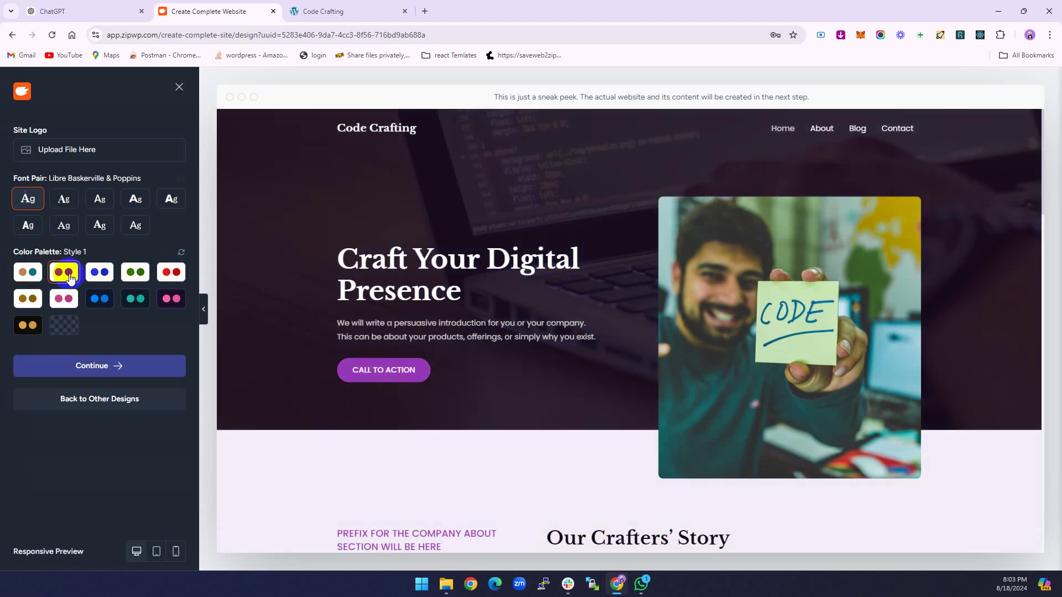
pyautogui.click(100, 278)
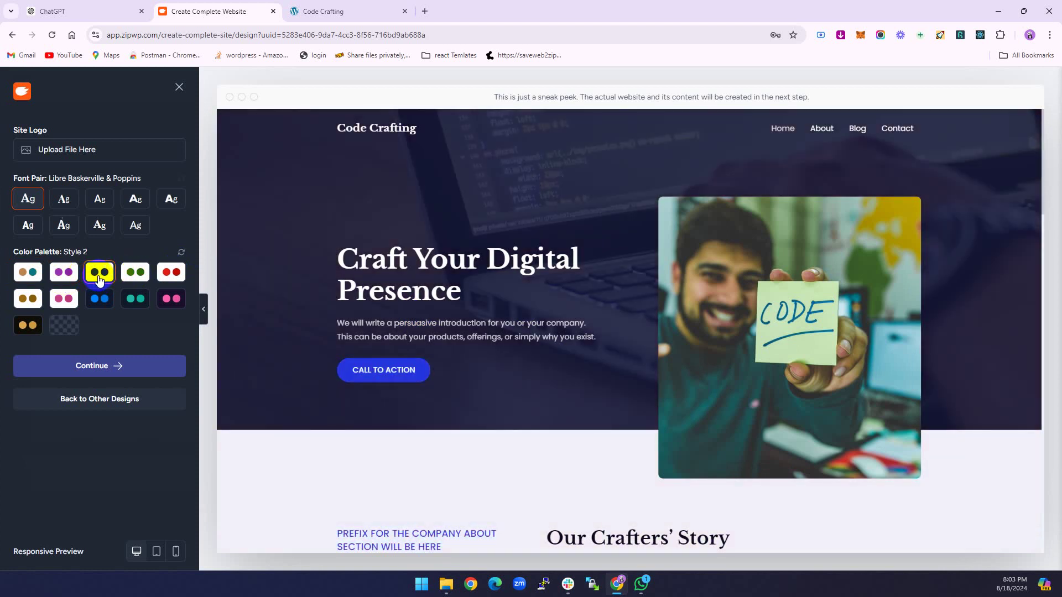
pyautogui.click(106, 304)
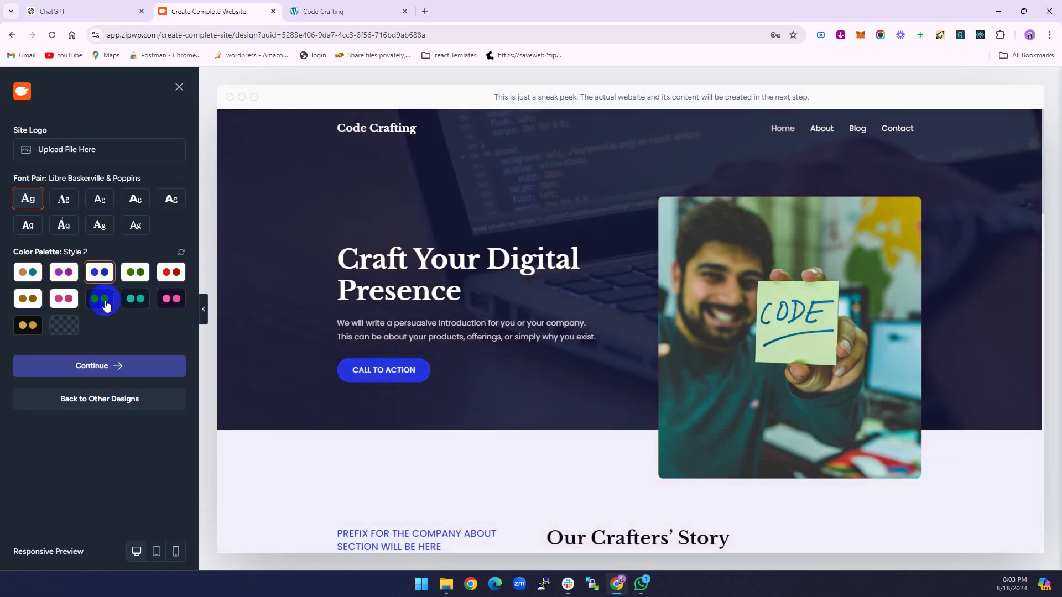
# Step: Compare several font pairs and settle on Rubik & Karla
pyautogui.click(65, 227)
pyautogui.click(108, 229)
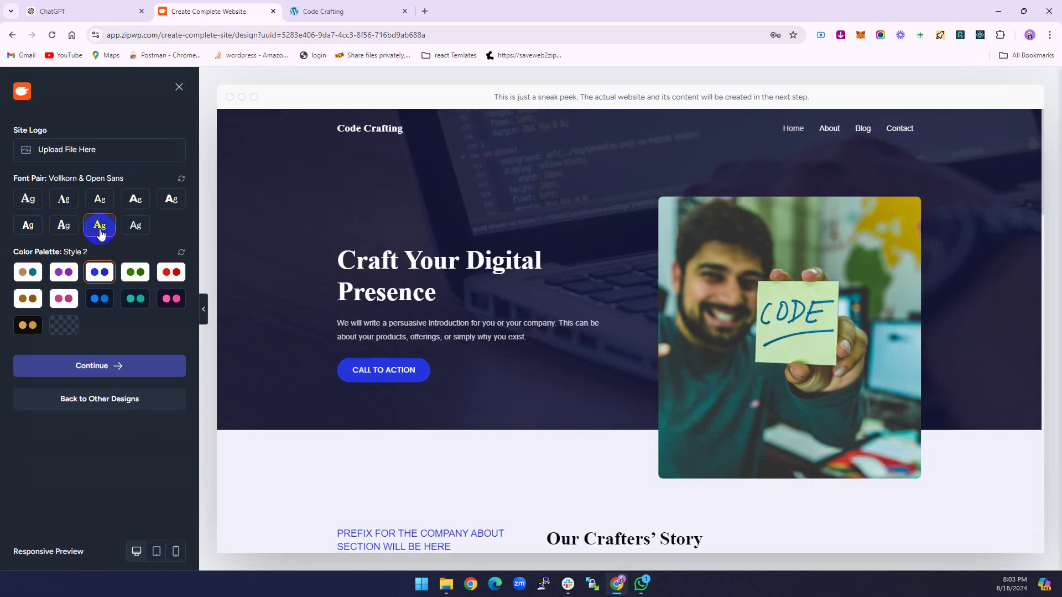
pyautogui.click(137, 235)
pyautogui.click(135, 199)
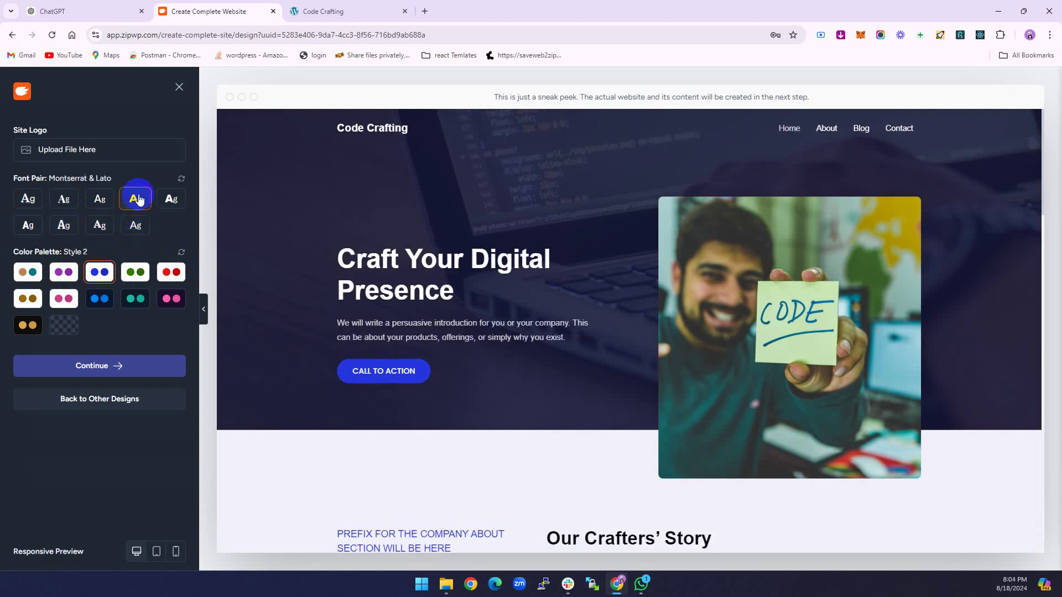
pyautogui.click(171, 199)
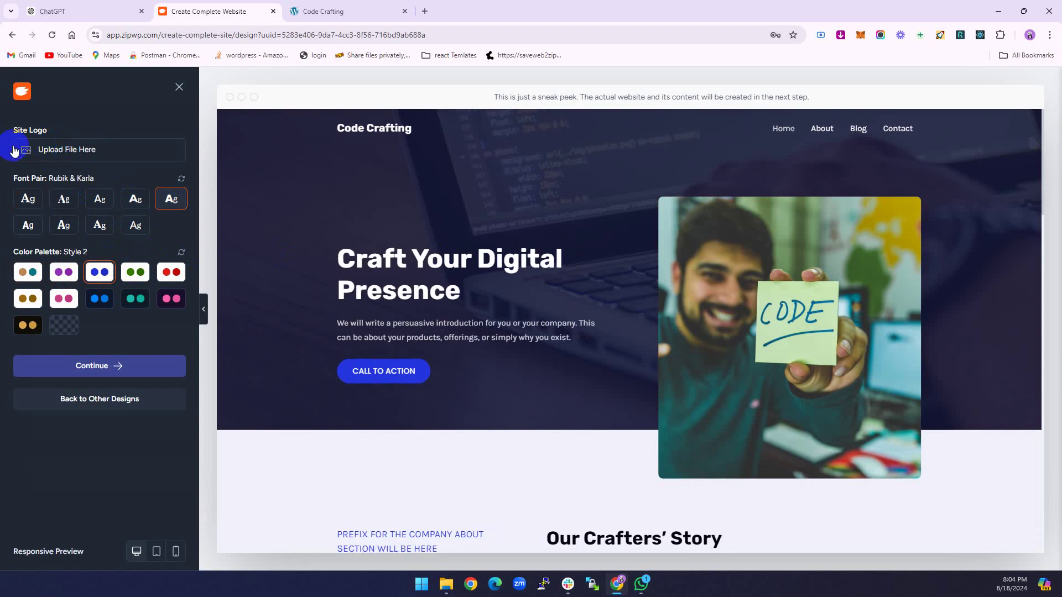
pyautogui.click(108, 375)
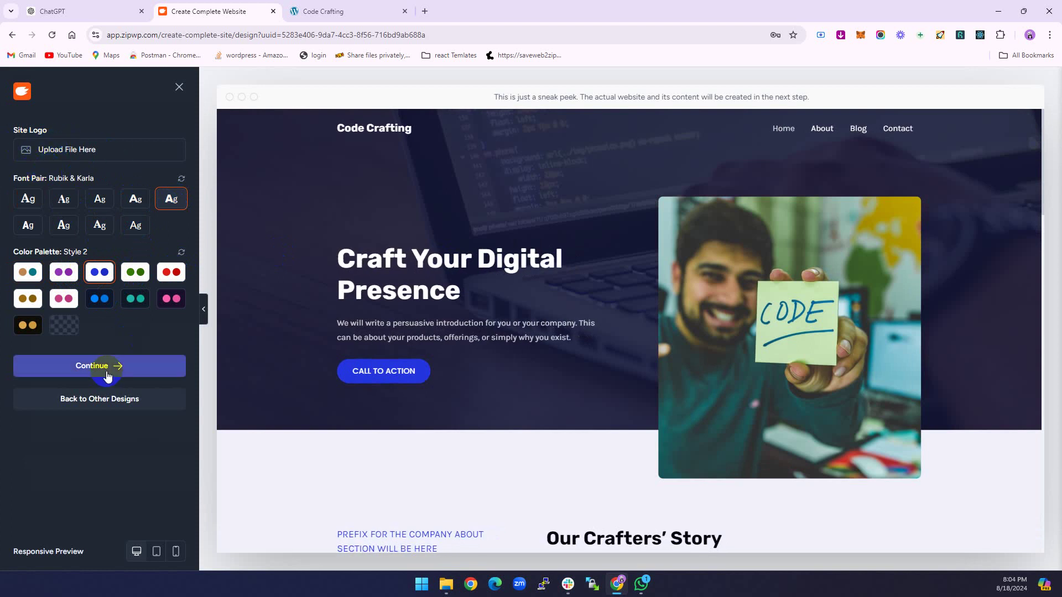
# Step: Check the design at tablet and phone widths, including the mobile menu, then return to desktop
pyautogui.click(156, 551)
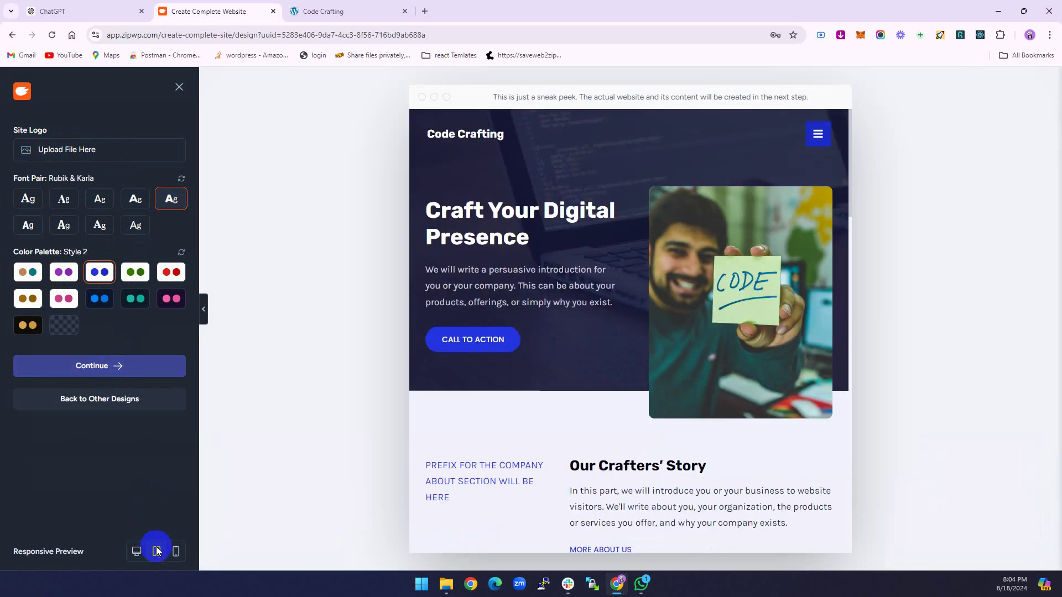
pyautogui.click(177, 552)
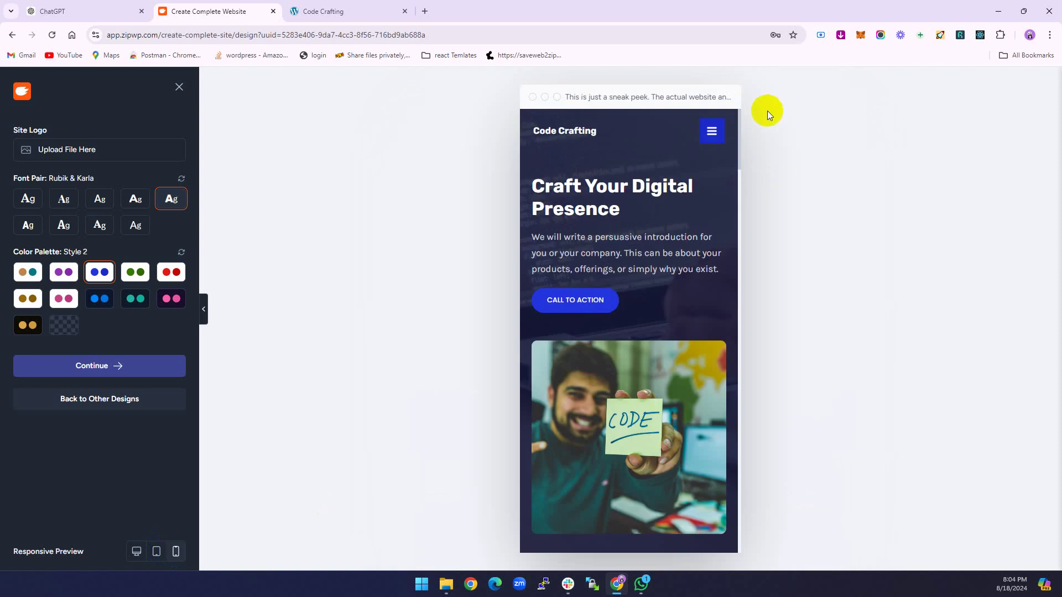
pyautogui.click(712, 131)
pyautogui.click(712, 131)
pyautogui.scroll(-10, 640, 341)
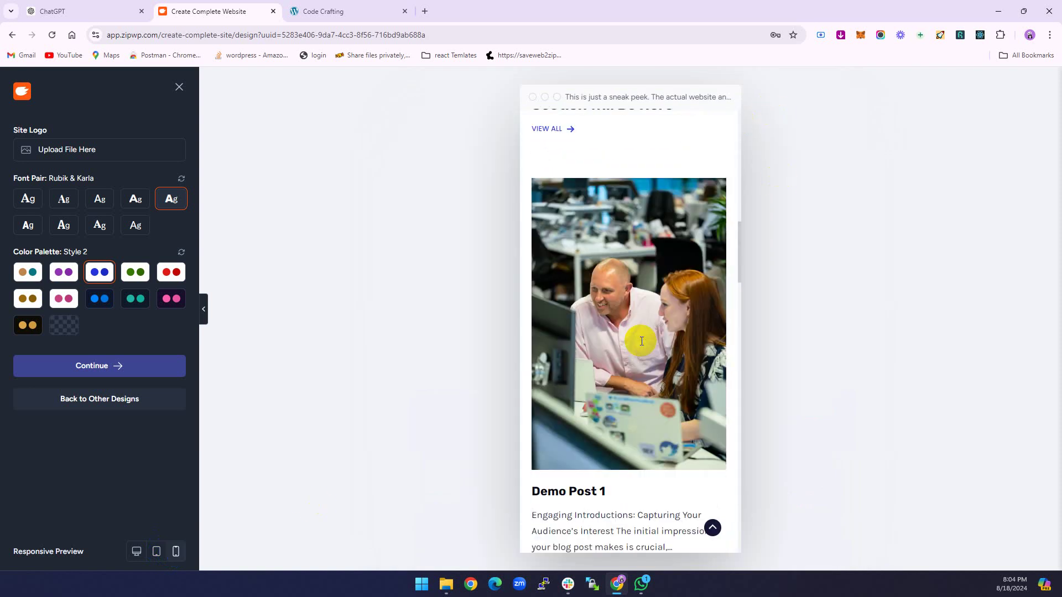
pyautogui.scroll(-10, 640, 341)
pyautogui.scroll(20, 639, 342)
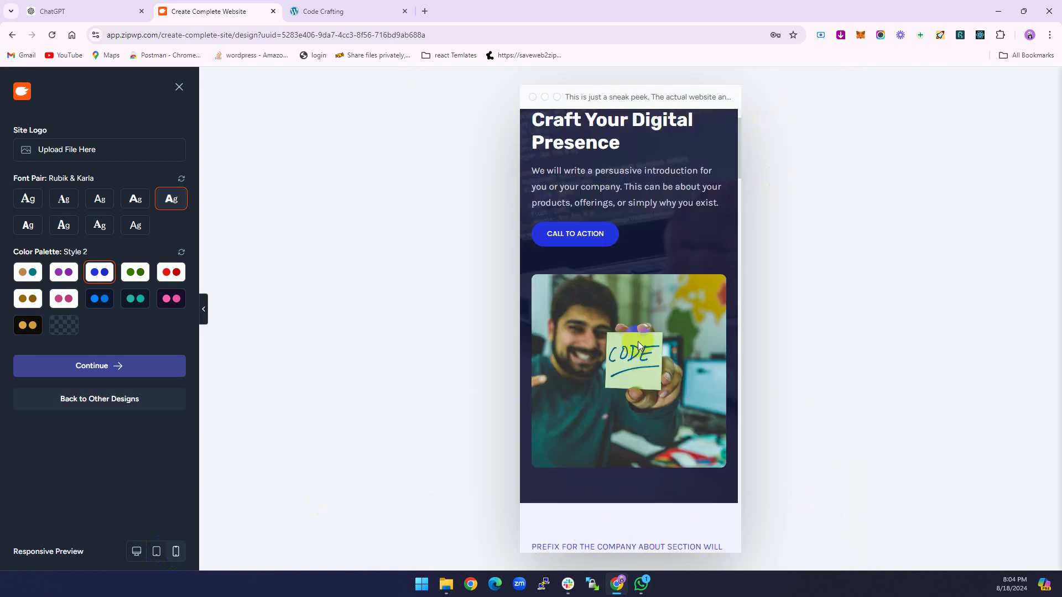
pyautogui.click(137, 552)
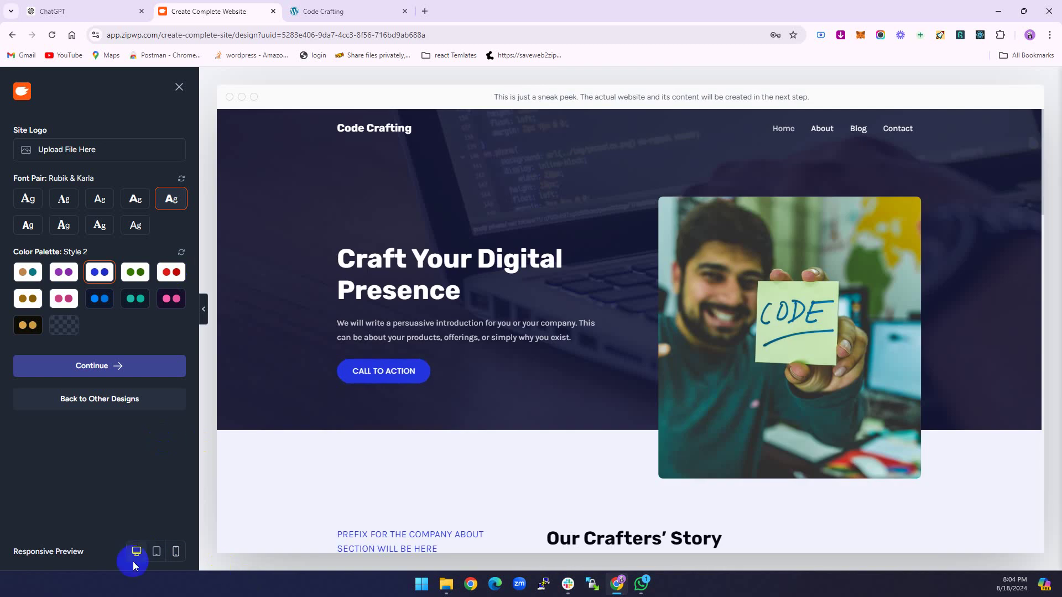
# Step: Accept the customised design, confirm the selected features and summary, and generate the website
pyautogui.click(107, 375)
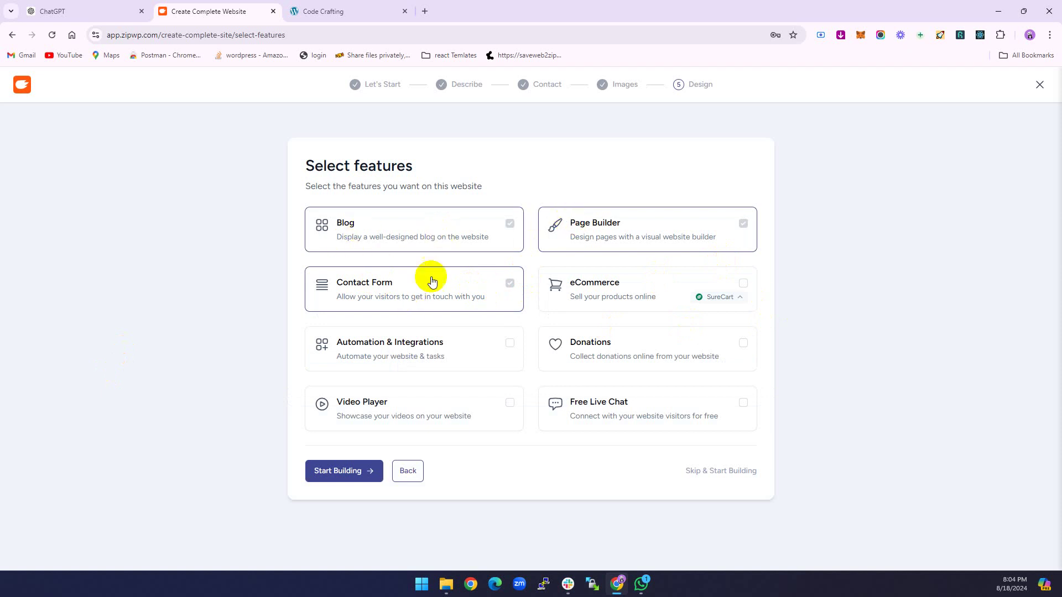
pyautogui.click(344, 470)
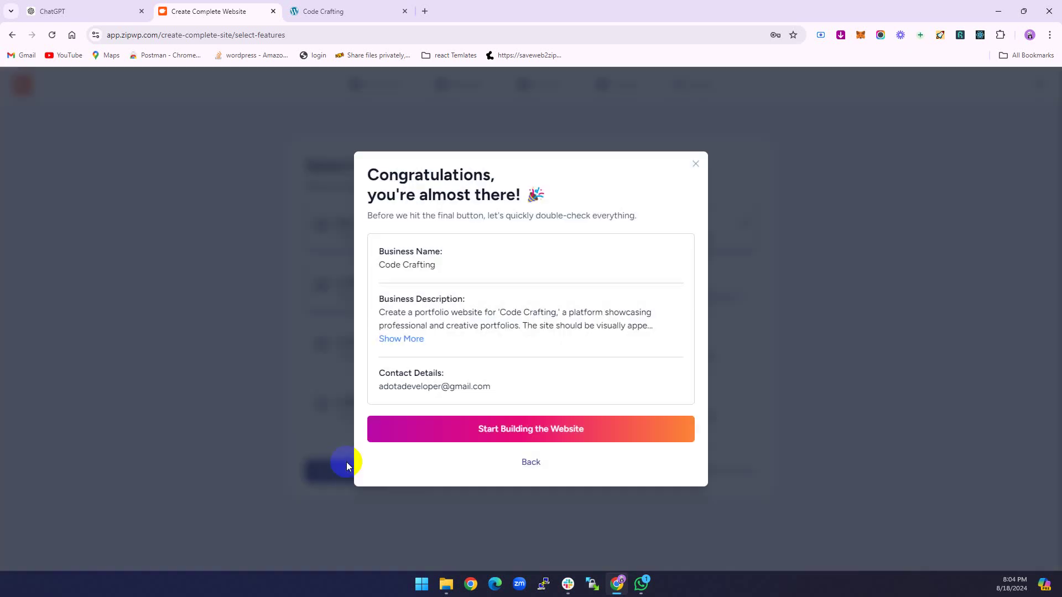
pyautogui.click(601, 433)
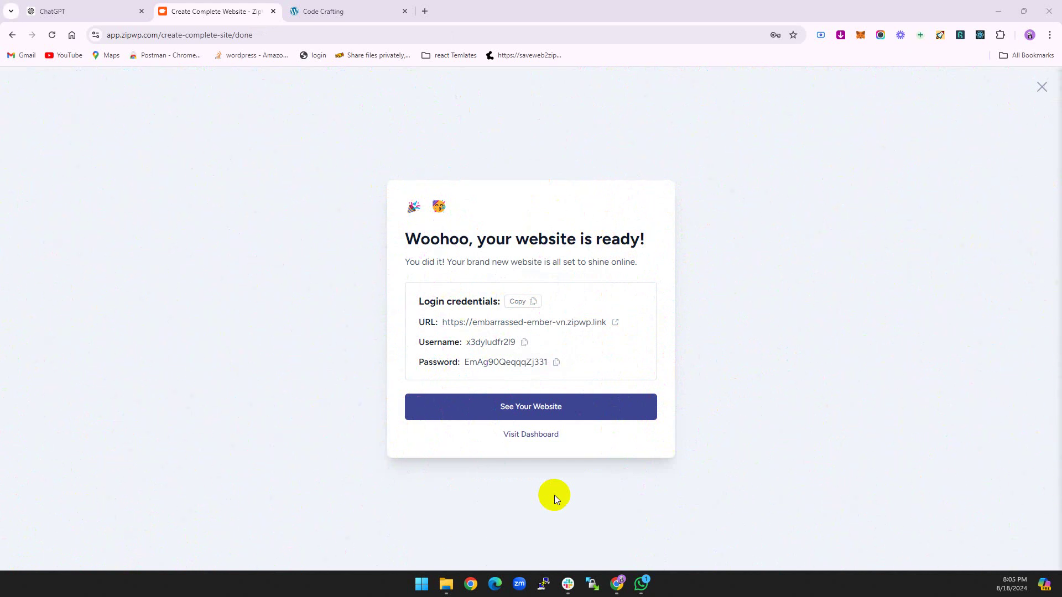
# Step: Open the new site's WordPress admin dashboard, check the other tabs, then launch the live website
pyautogui.click(526, 414)
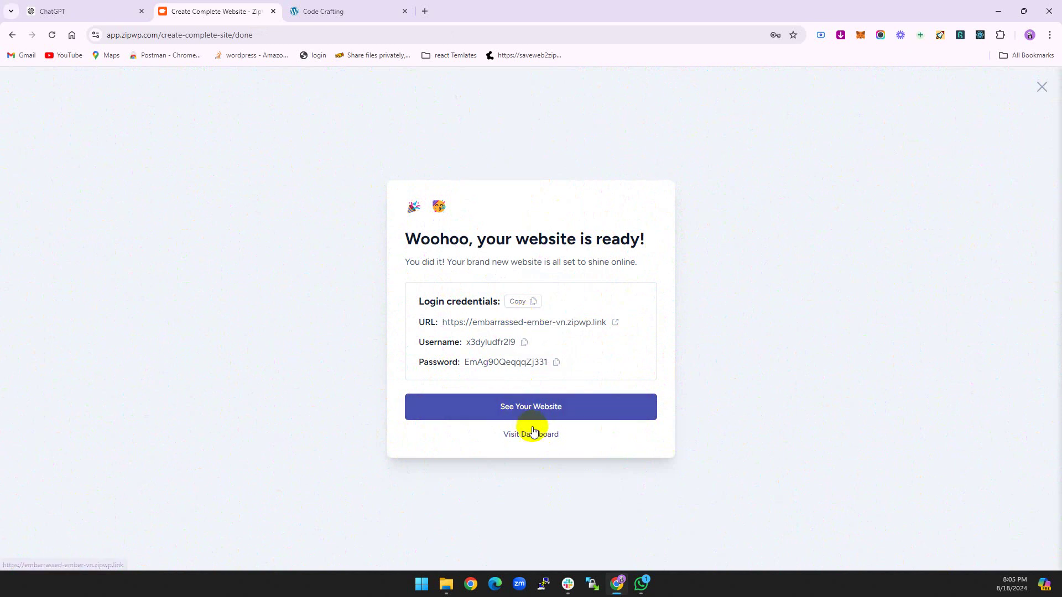
pyautogui.click(534, 435)
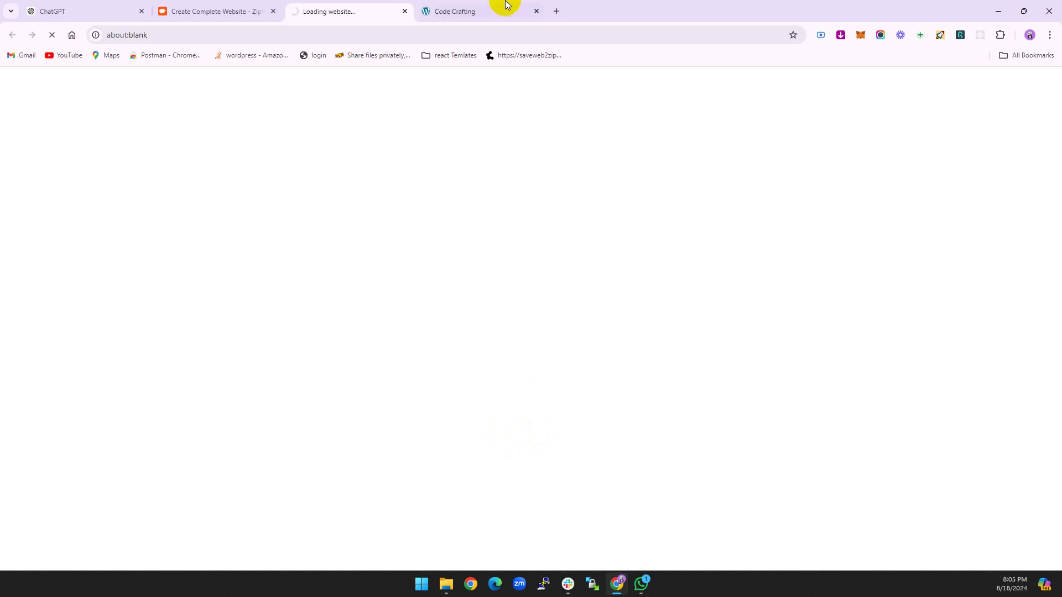
pyautogui.click(519, 6)
pyautogui.click(52, 34)
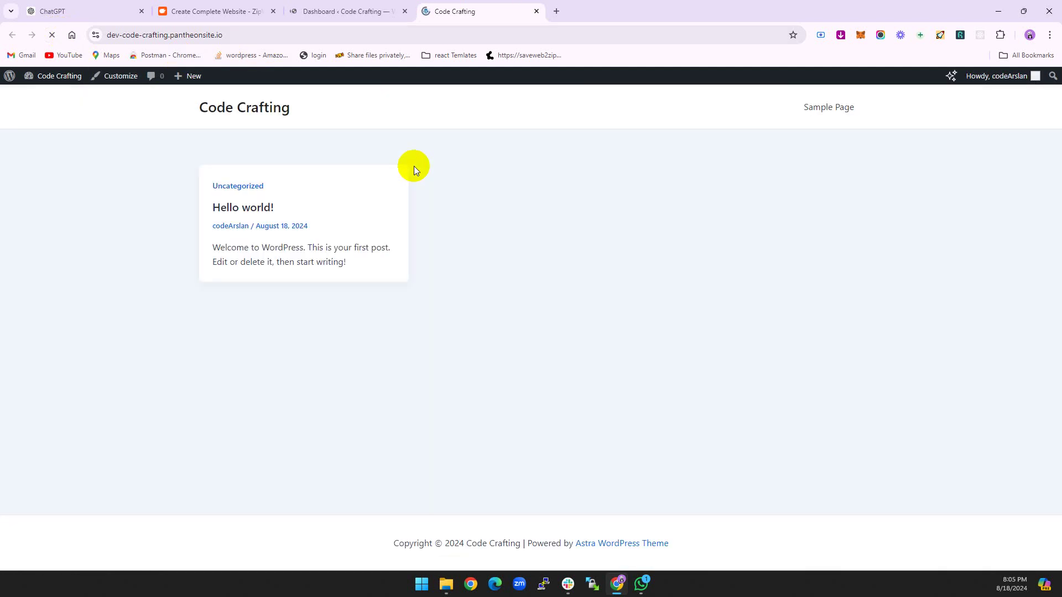
pyautogui.click(344, 6)
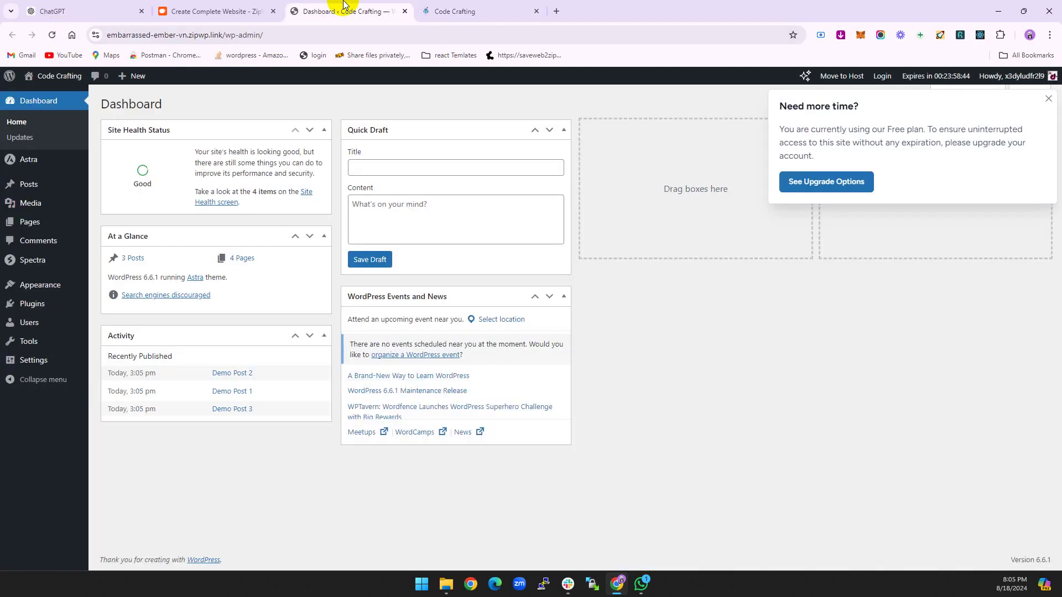
pyautogui.click(250, 9)
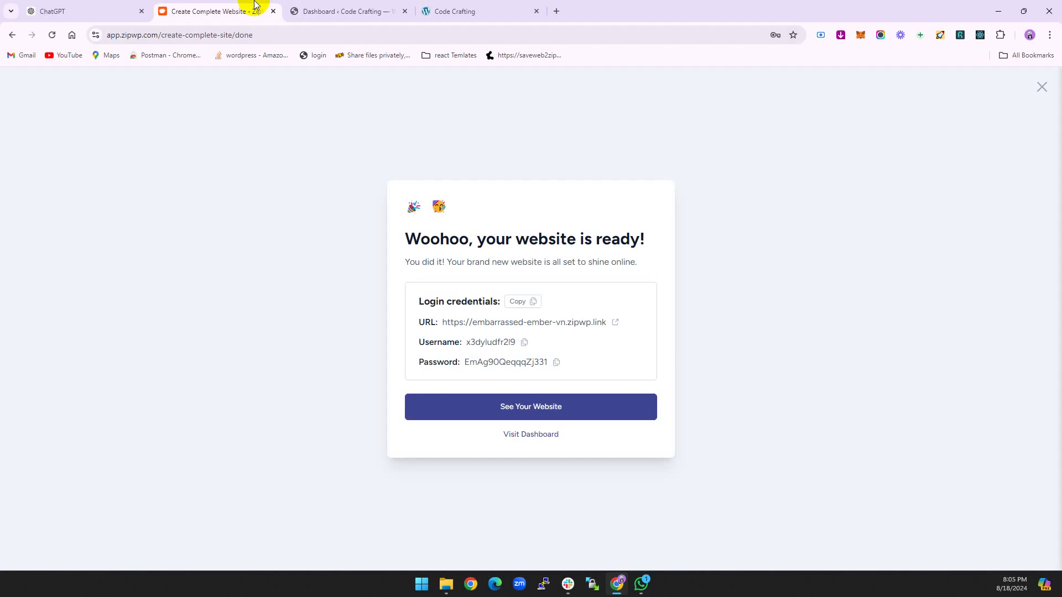
pyautogui.click(512, 412)
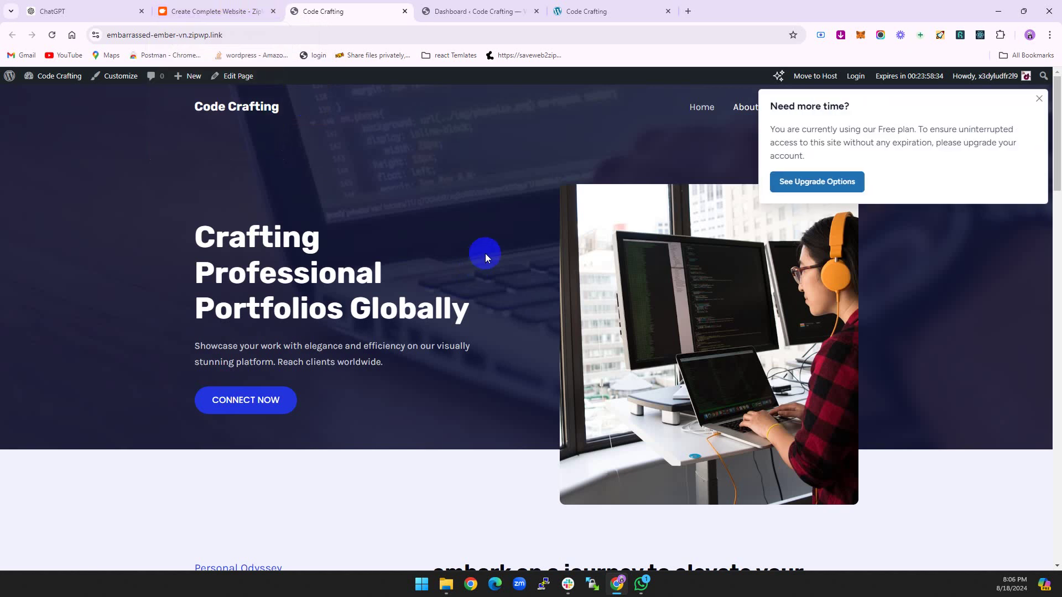
# Step: Scroll the live Code Crafting homepage to the footer and dismiss the 'Need more time?' notice
pyautogui.scroll(-15, 485, 253)
pyautogui.scroll(-10, 485, 253)
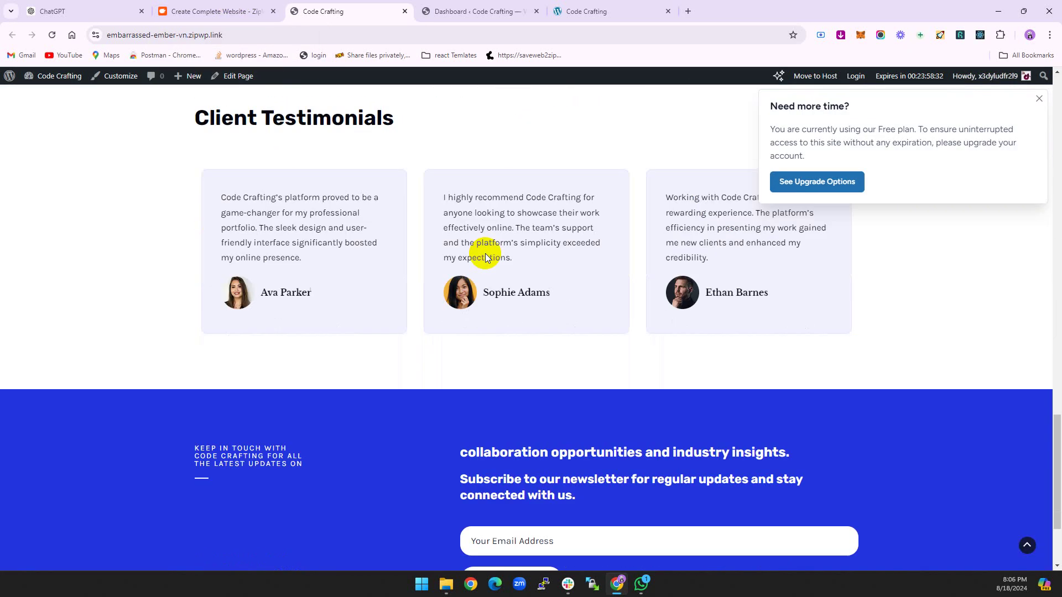
pyautogui.click(1039, 105)
pyautogui.scroll(20, 491, 261)
pyautogui.click(221, 8)
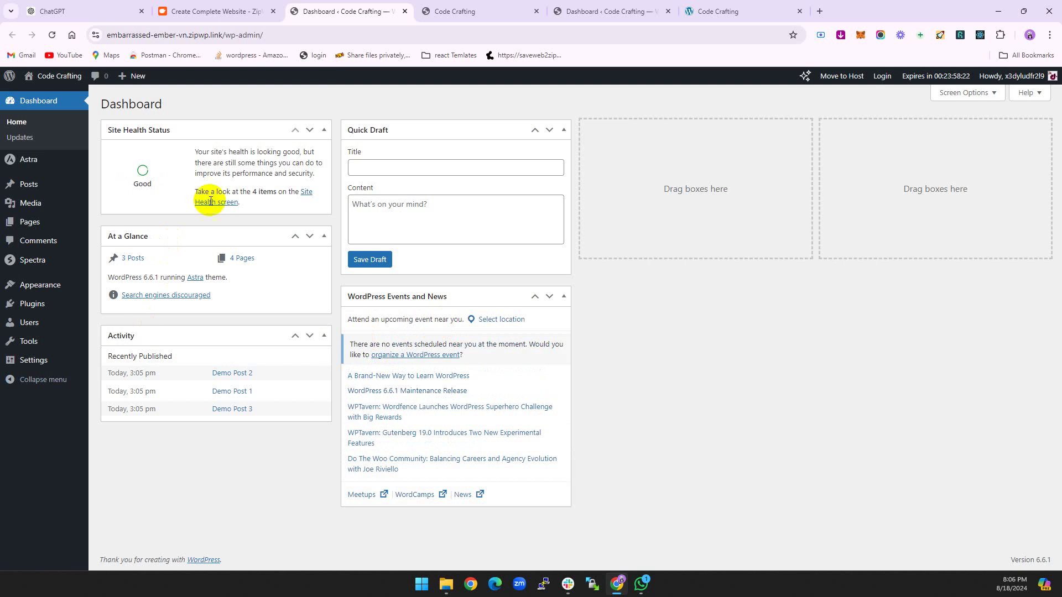
# Step: Go back from the website-ready page to the ZipWP account dashboard
pyautogui.click(196, 10)
pyautogui.click(12, 37)
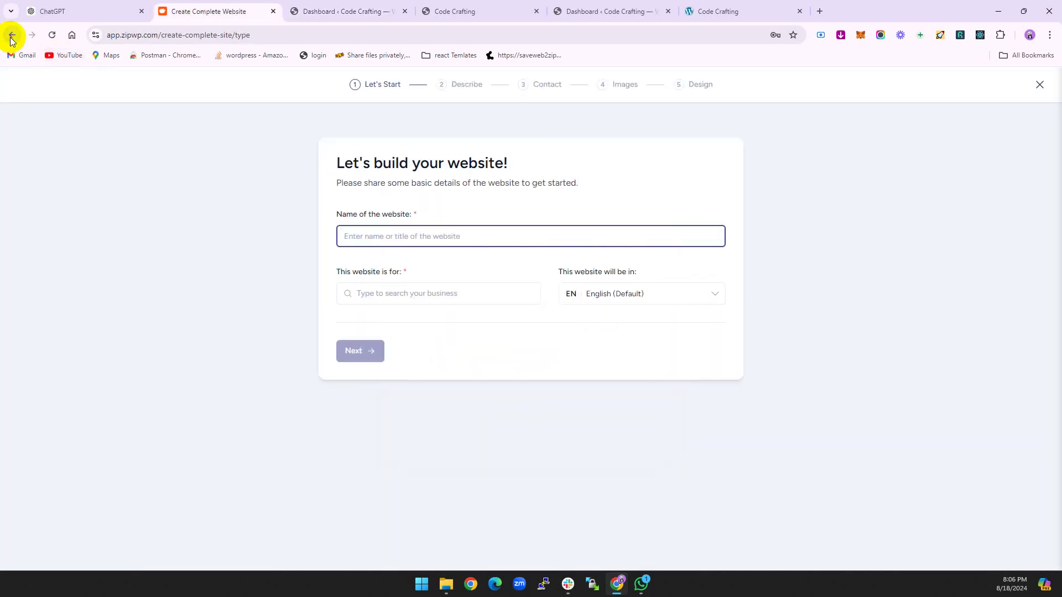
pyautogui.click(12, 37)
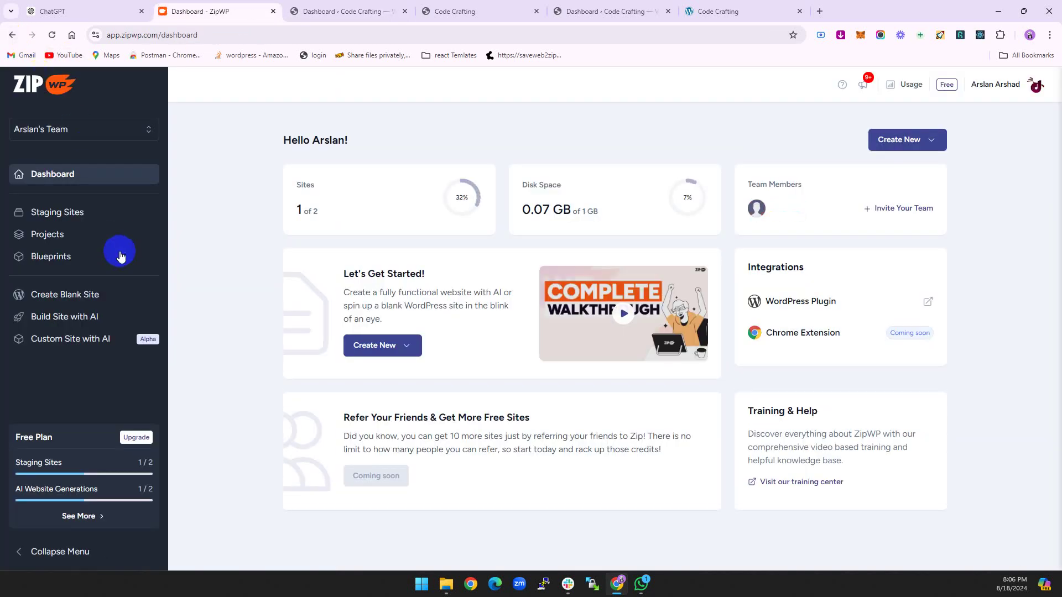
pyautogui.click(91, 318)
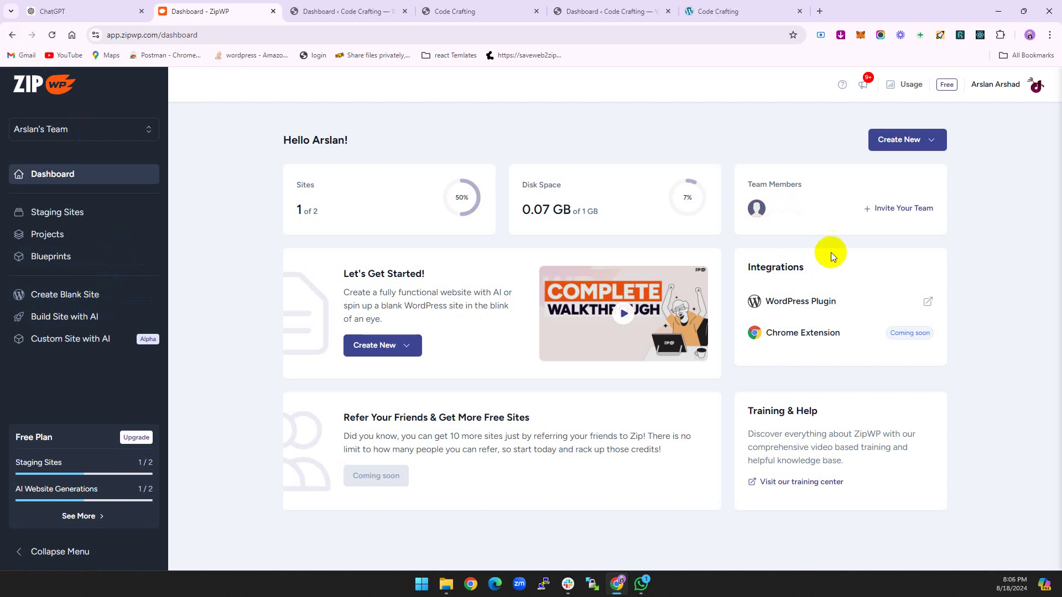
# Step: Move the last Code Crafting tab into the second tab position
pyautogui.click(500, 11)
pyautogui.click(345, 10)
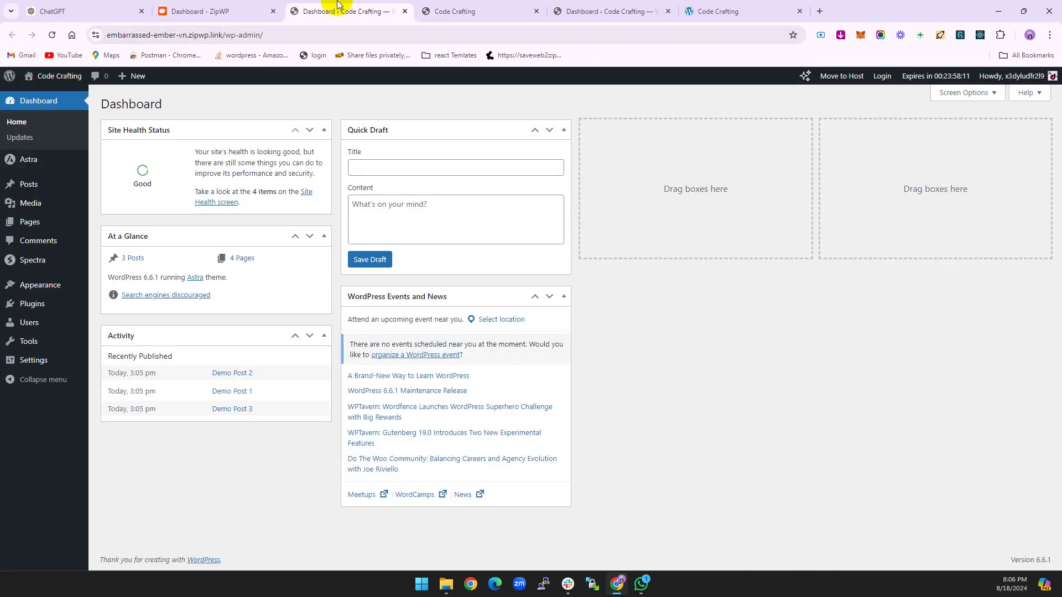
pyautogui.click(697, 4)
pyautogui.moveTo(742, 7); pyautogui.dragTo(201, 7)
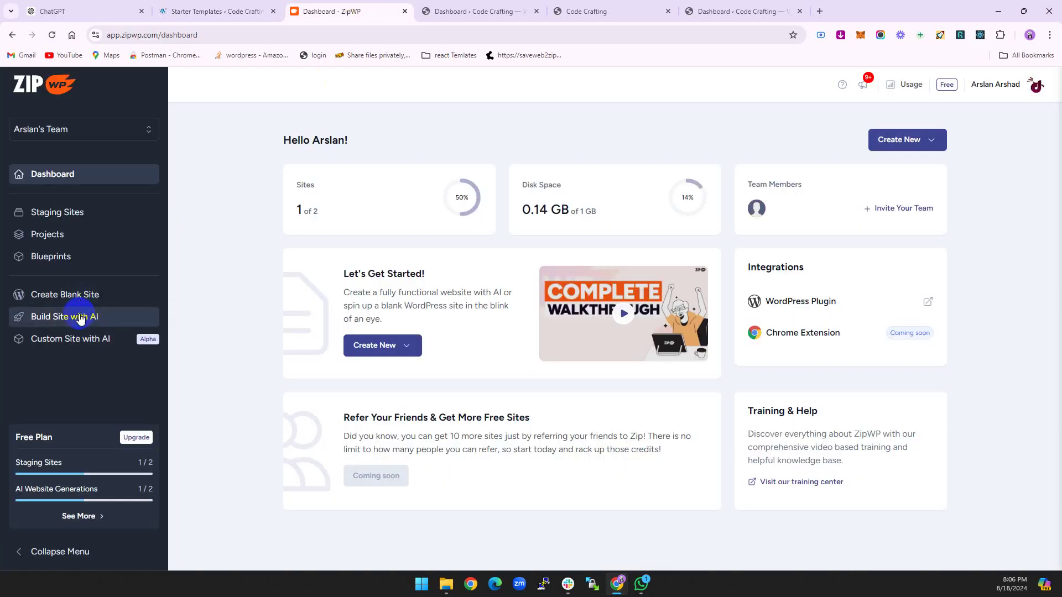
# Step: Browse the Projects and staging Sites pages, then open and close the Code Crafting Move to Host guide
pyautogui.click(72, 241)
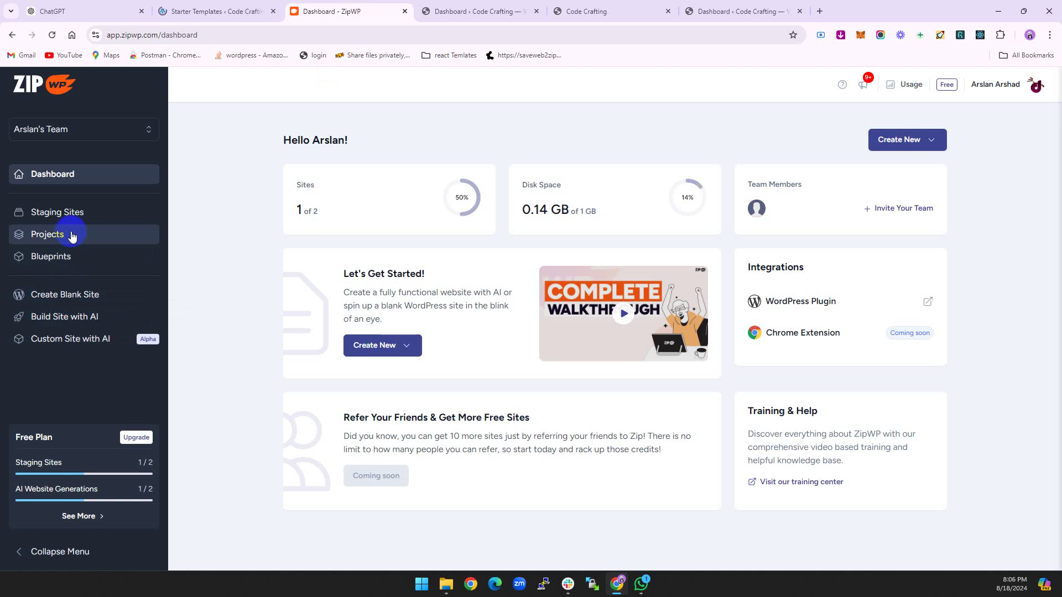
pyautogui.click(72, 236)
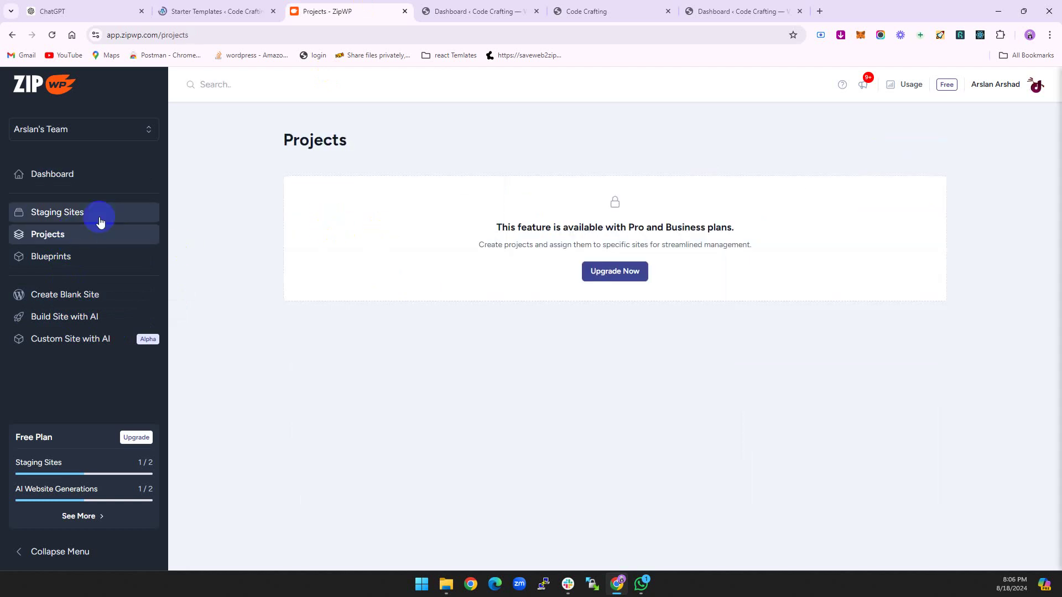
pyautogui.click(100, 220)
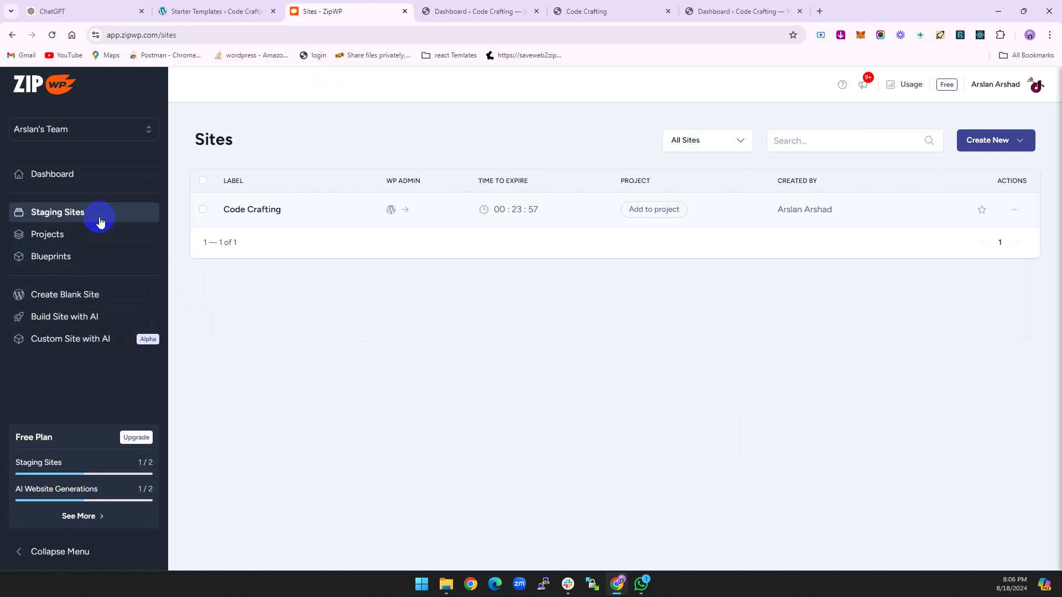
pyautogui.click(1014, 210)
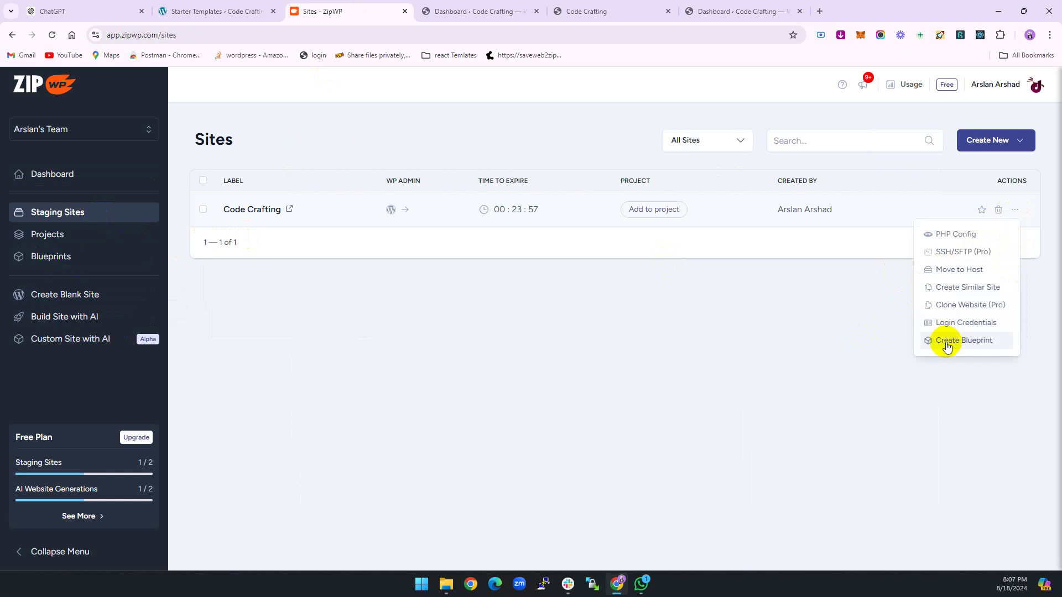
pyautogui.click(955, 274)
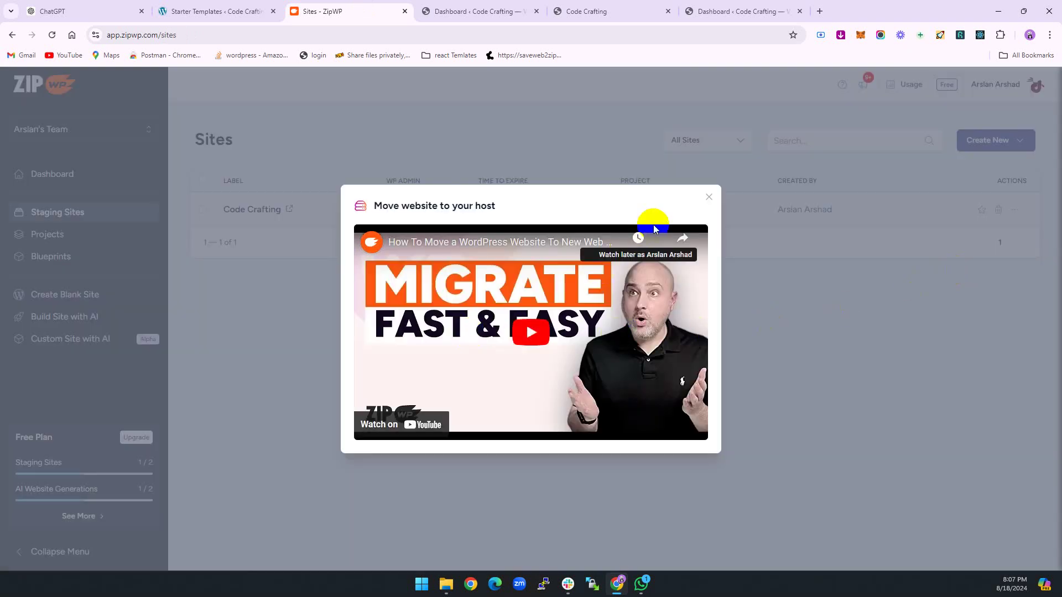
pyautogui.click(715, 198)
# Step: Choose Build with AI in Starter Templates and start the free AI Website Builder setup
pyautogui.click(202, 11)
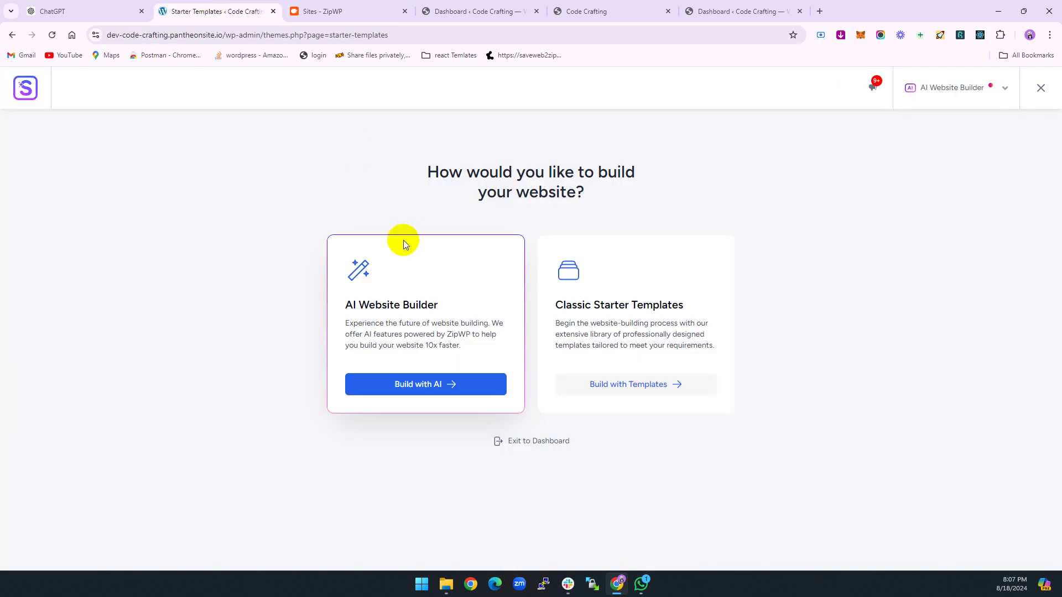
pyautogui.click(421, 387)
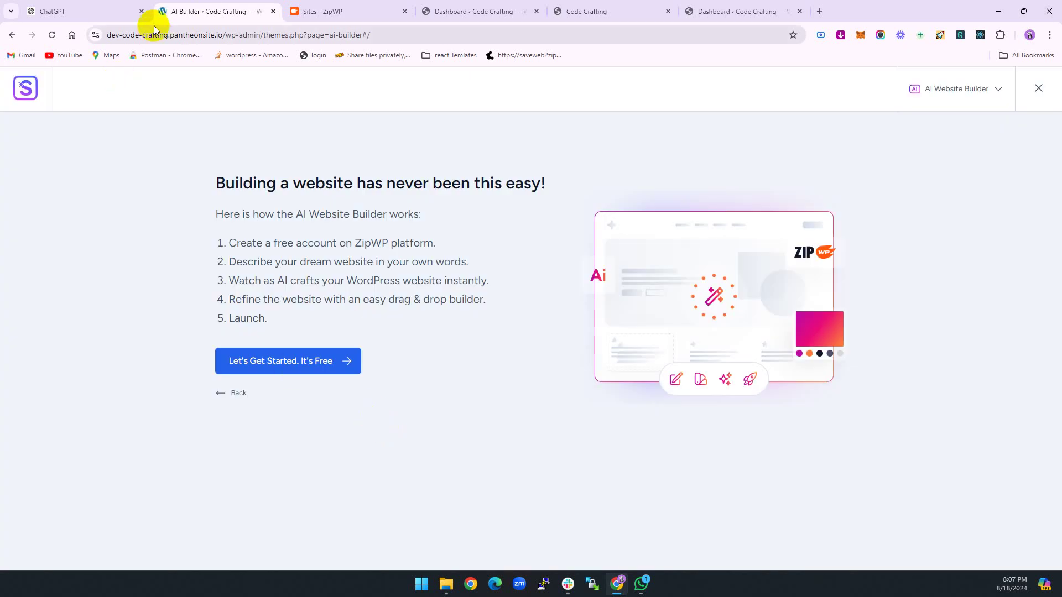
pyautogui.click(282, 359)
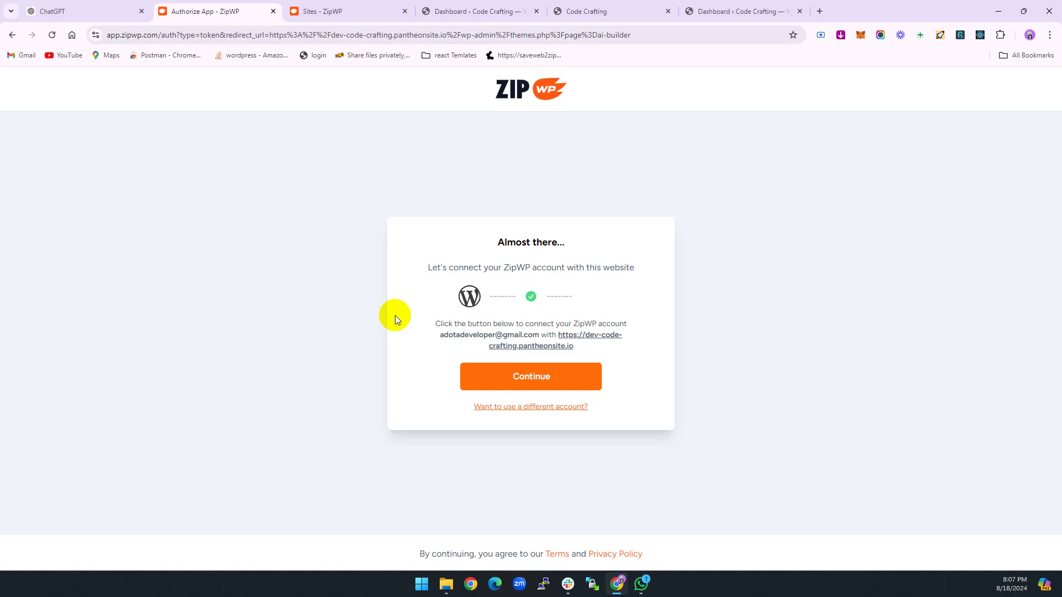
# Step: Authorize the ZipWP account connection on the 'Almost there...' page with Continue
pyautogui.click(536, 383)
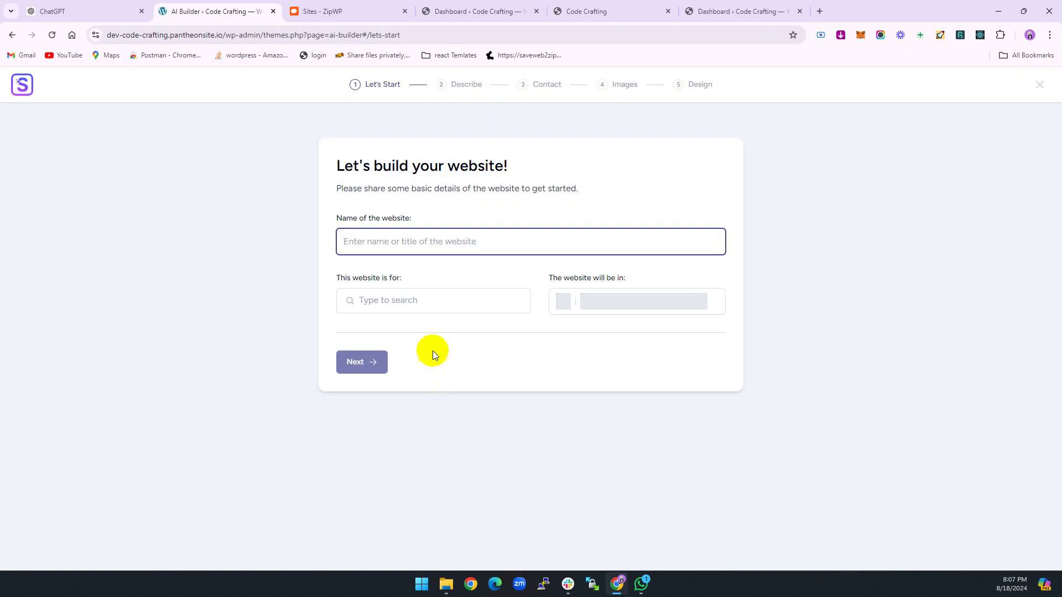
# Step: Name the site 'Code Crafting', choose Agency in English, and paste the portfolio description
pyautogui.click(414, 245)
pyautogui.click(429, 295)
pyautogui.click(440, 304)
pyautogui.click(437, 331)
pyautogui.click(658, 302)
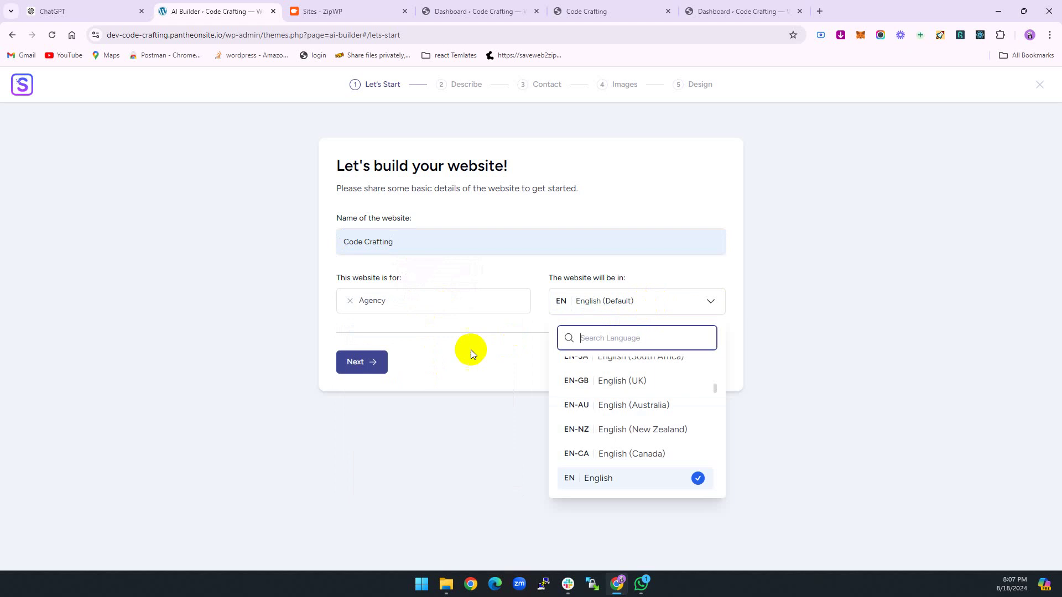
pyautogui.click(376, 361)
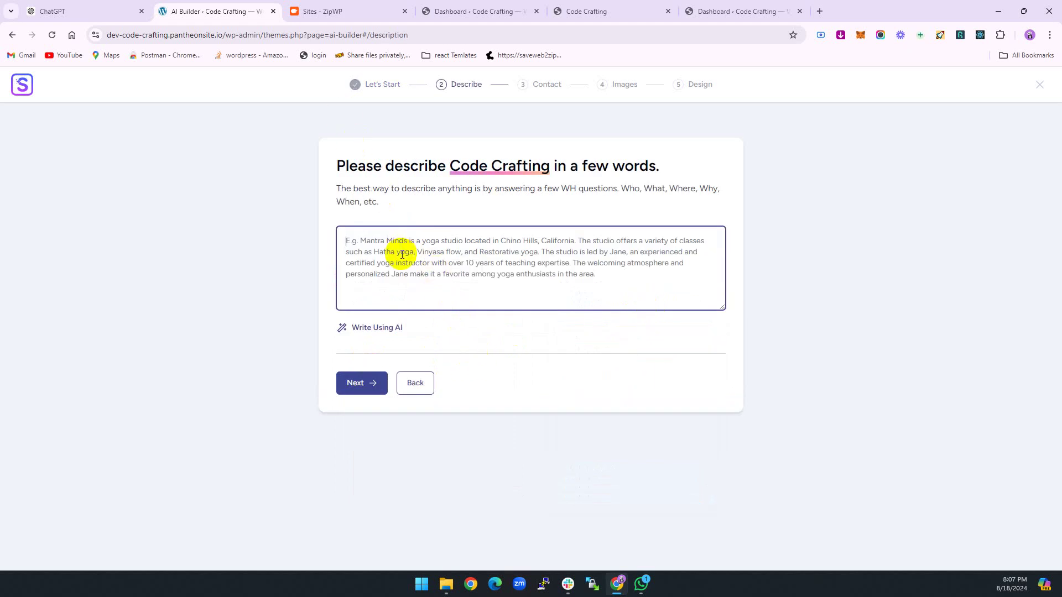
pyautogui.write("'Create a portfolio website for 'Code Crafting,' a platform showcasing professional and creative portfolios. The site should be visually appealing and user-friendly, targeting clients worldwide who need a polished online presence. Emphasize the simplicity and efficiency of showcasing work. Deliver a design that enhances credibility and attracts potential clients.")
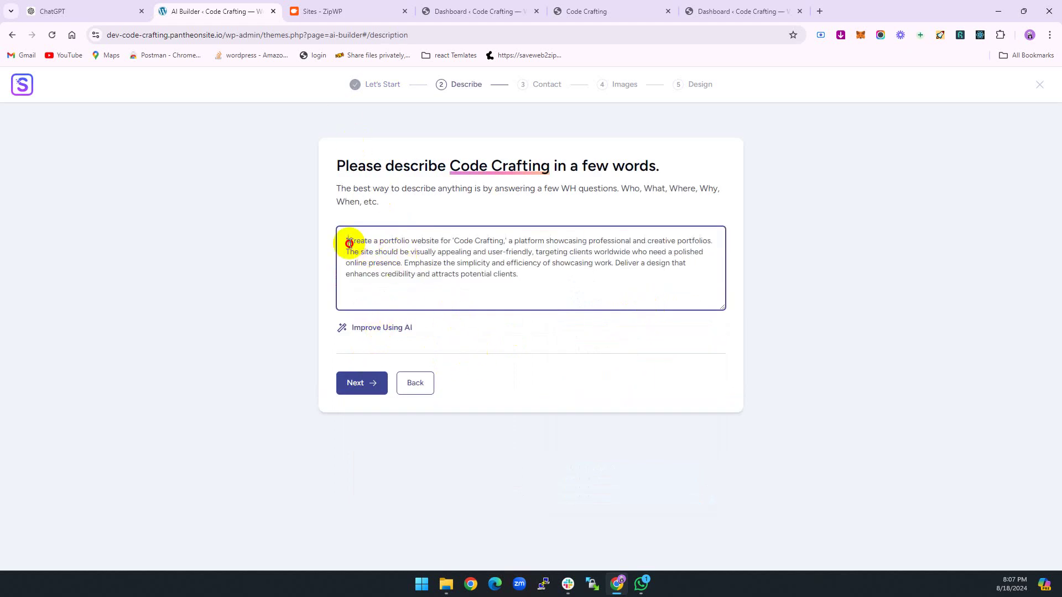
pyautogui.click(366, 382)
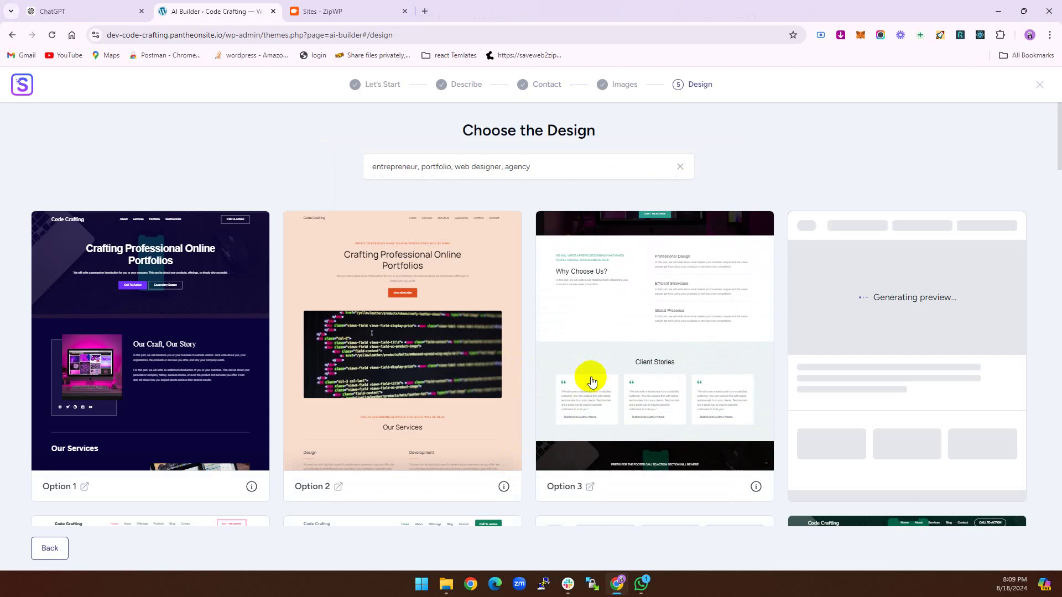
# Step: Preview design Option 3 and try the Style 2 palette, then keep the Original palette
pyautogui.click(590, 377)
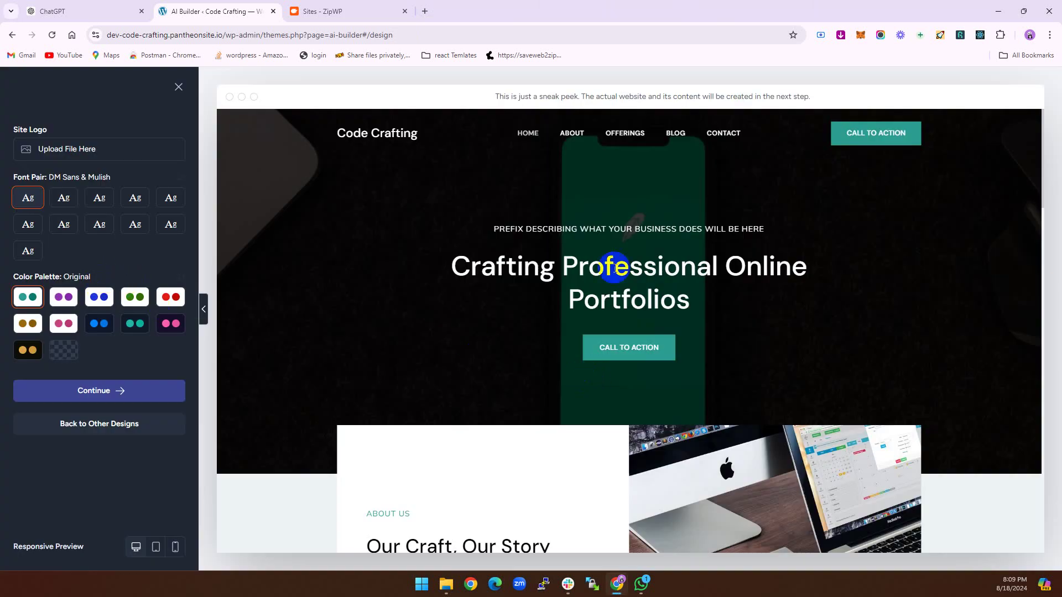
pyautogui.click(69, 301)
pyautogui.click(99, 298)
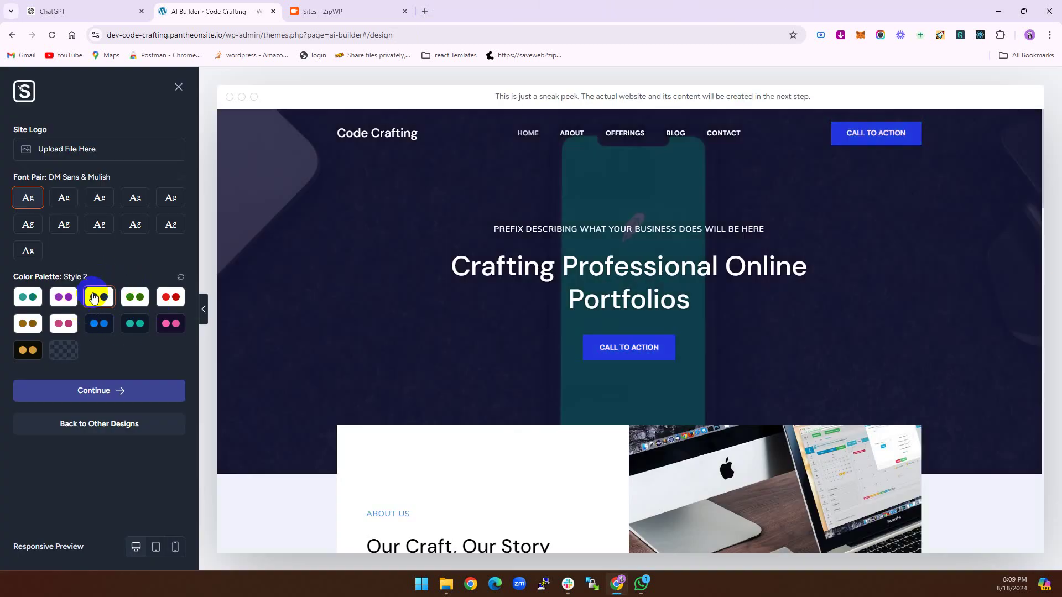
pyautogui.click(24, 303)
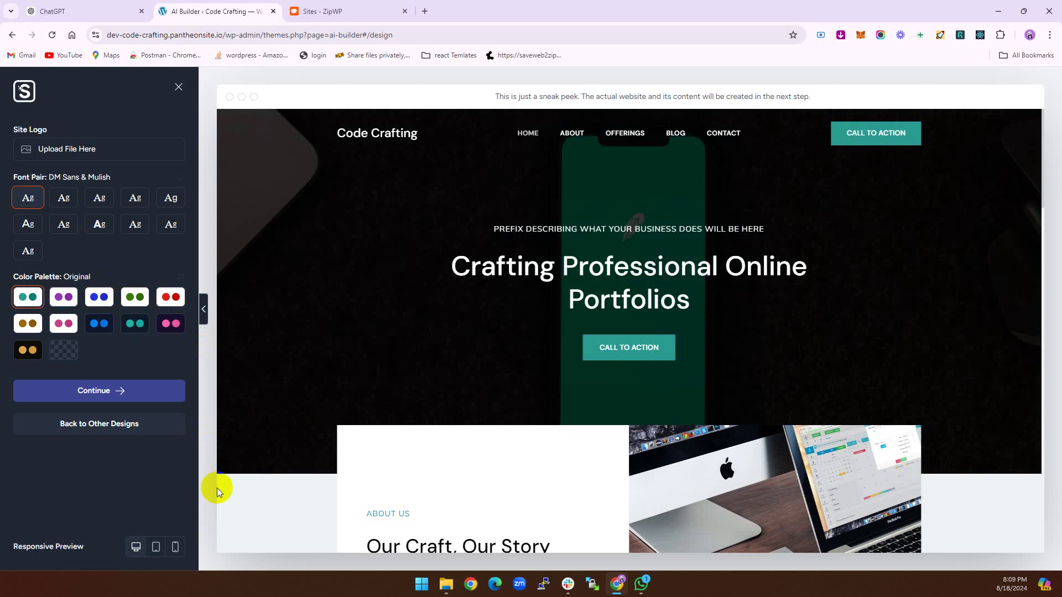
# Step: Set the fonts to the Outfit & DM Sans pair and continue to feature selection
pyautogui.click(32, 250)
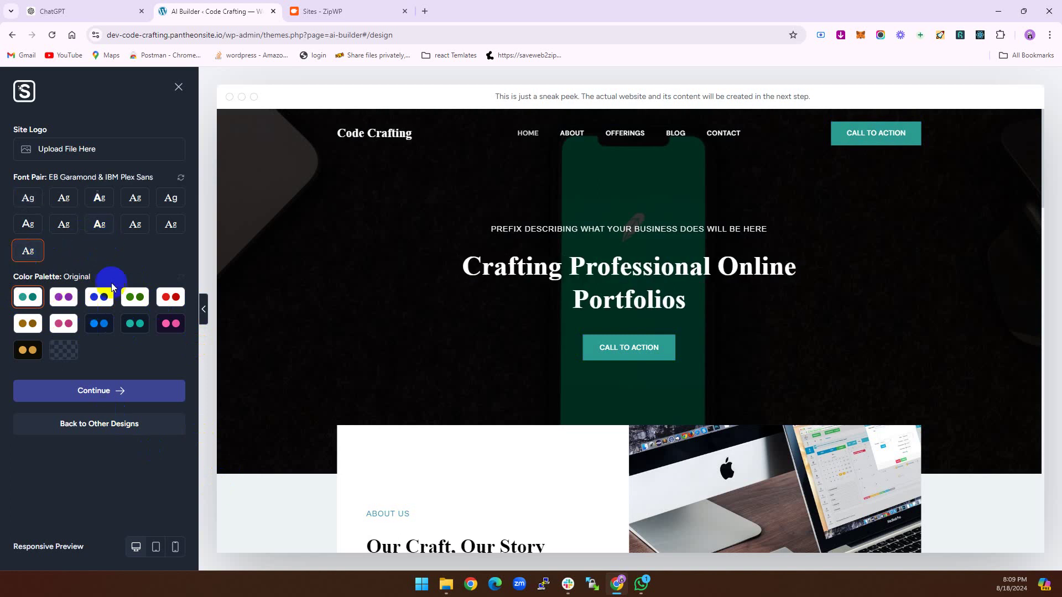
pyautogui.click(131, 227)
pyautogui.click(99, 224)
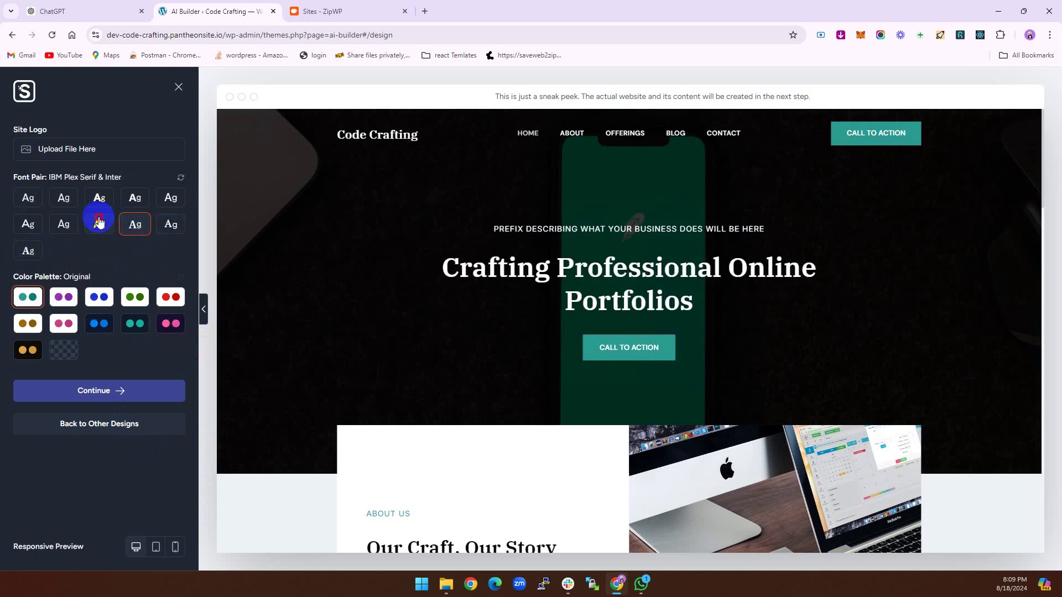
pyautogui.click(94, 391)
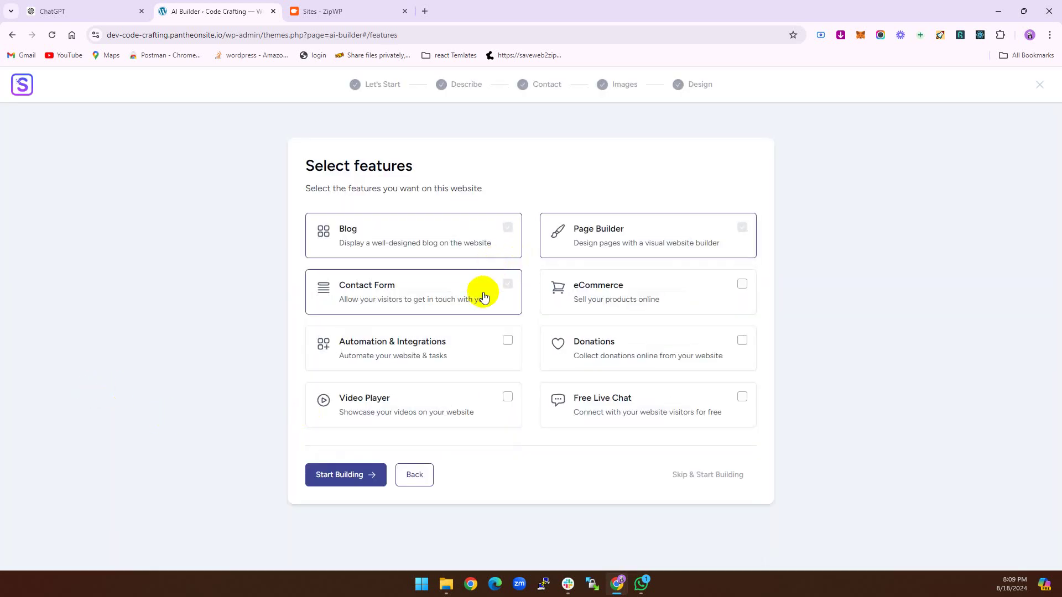
# Step: Start building the site with the chosen features and switch to the ZipWP sites list
pyautogui.click(374, 475)
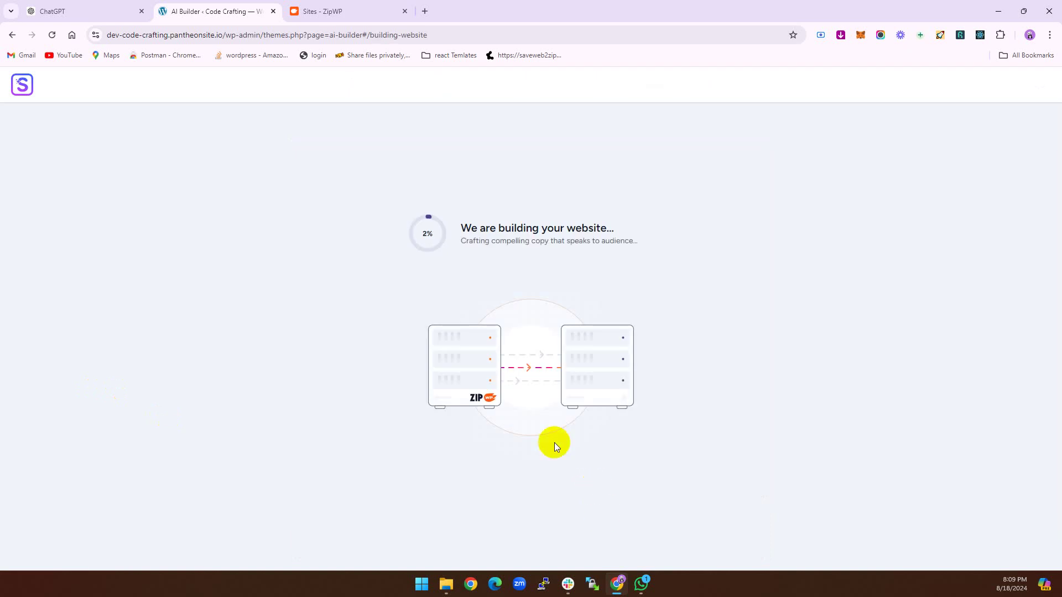
pyautogui.click(372, 21)
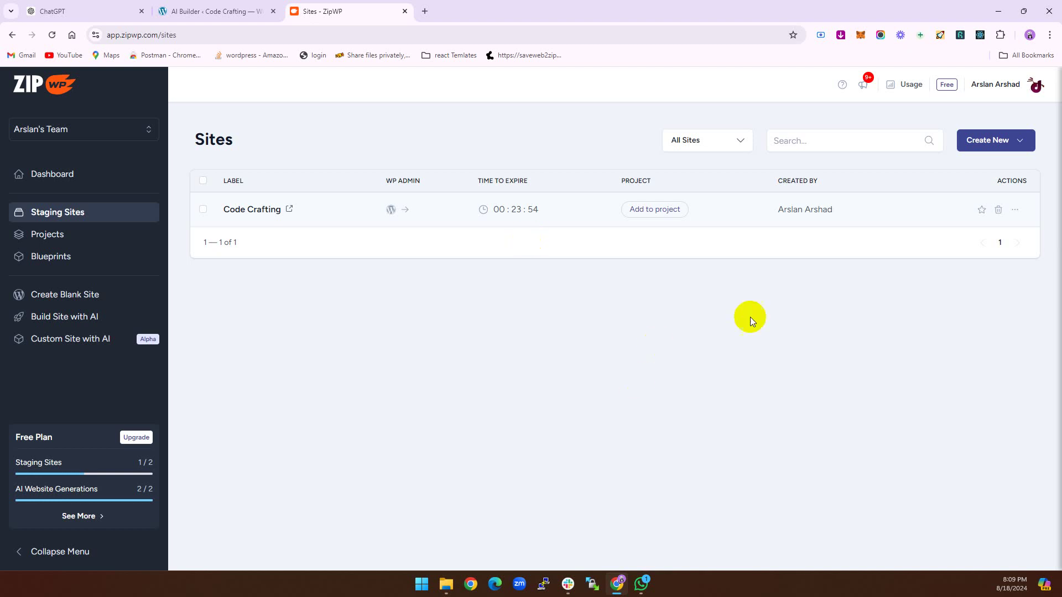
# Step: Check the AI Website Generations usage count and follow the Code Crafting build progress
pyautogui.moveTo(13, 498); pyautogui.dragTo(93, 492)
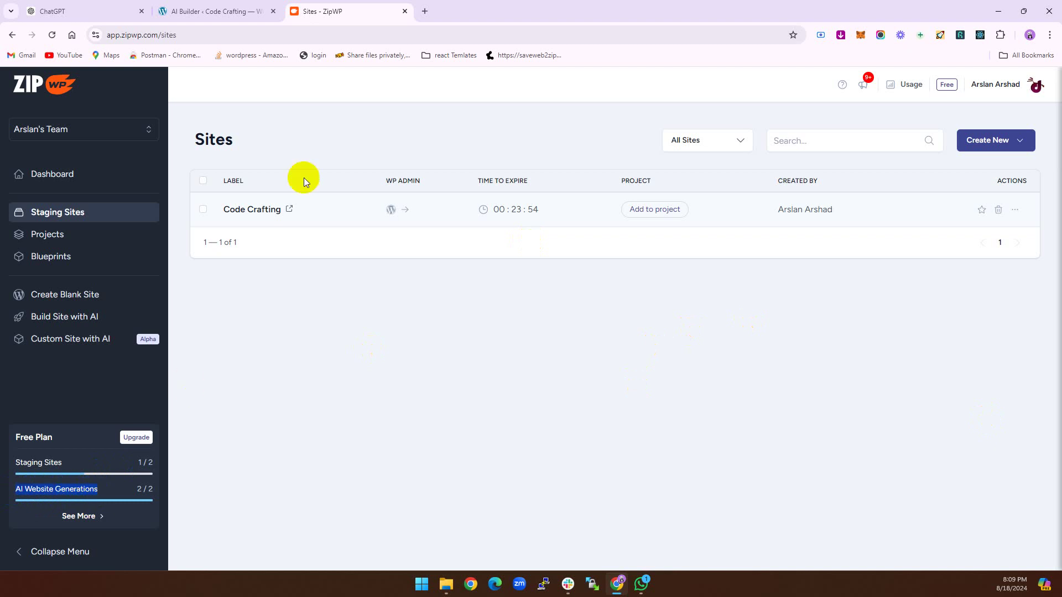
pyautogui.click(278, 7)
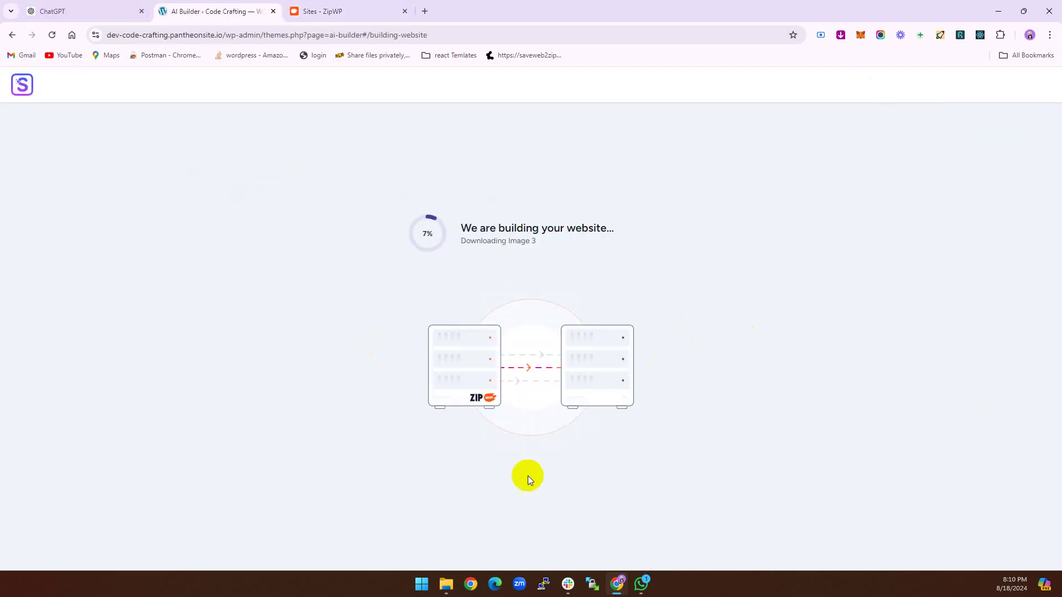
pyautogui.click(343, 12)
pyautogui.click(11, 463)
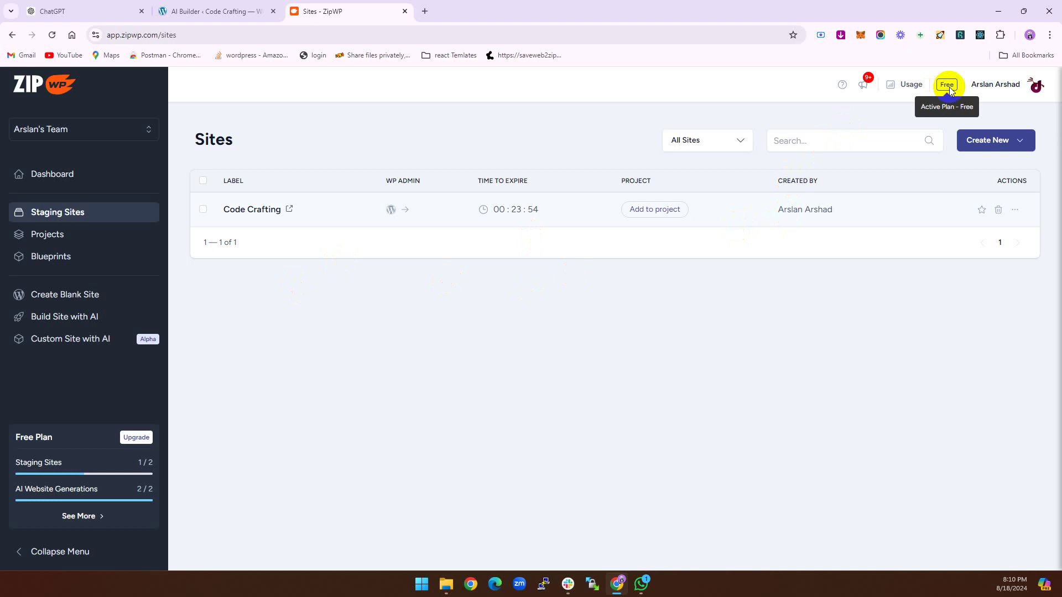
pyautogui.click(204, 10)
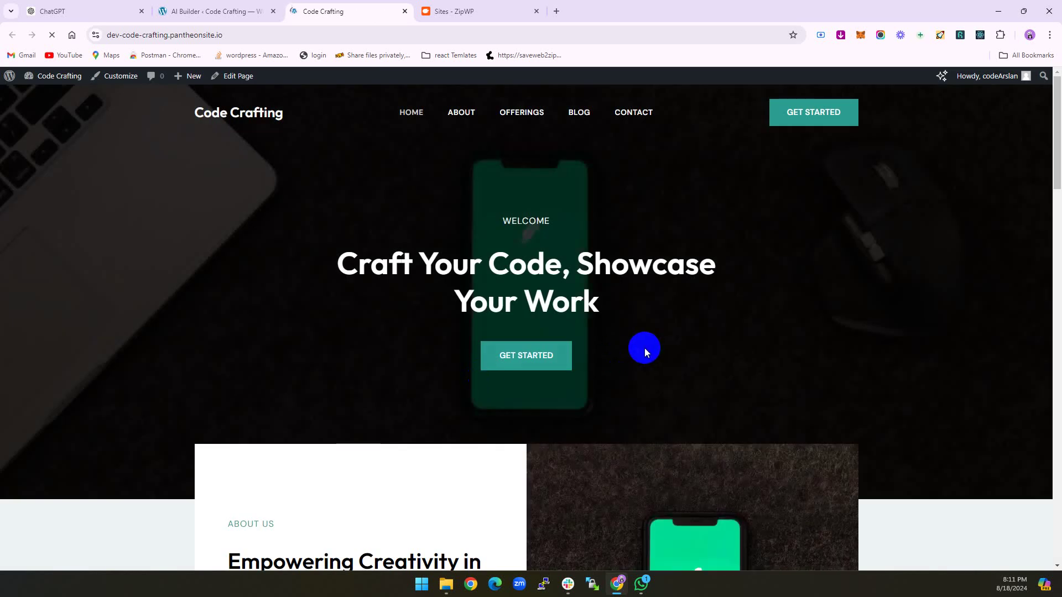
pyautogui.scroll(-6, 645, 347)
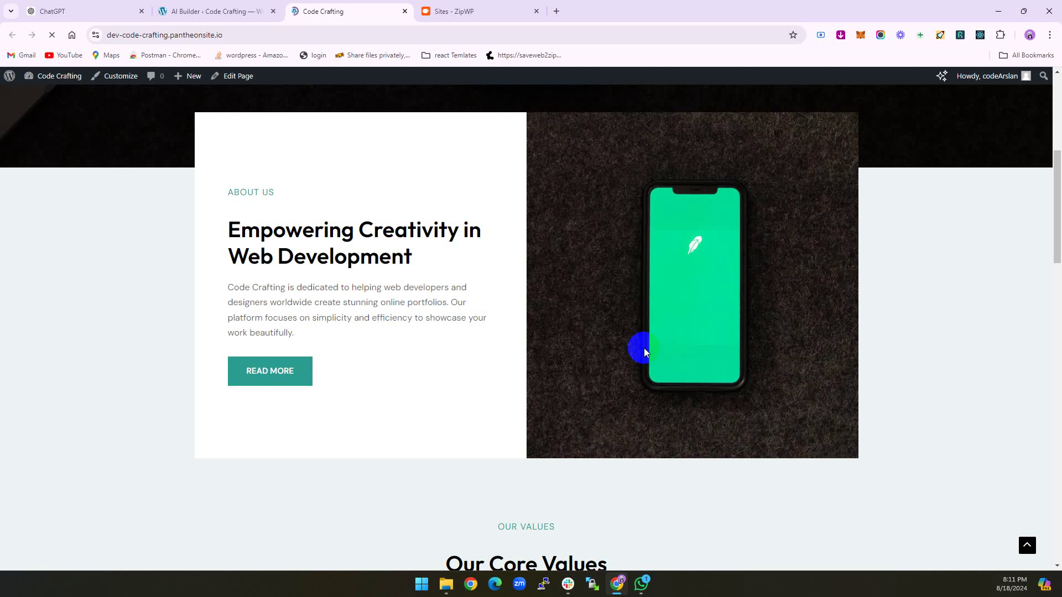
pyautogui.scroll(-9, 608, 348)
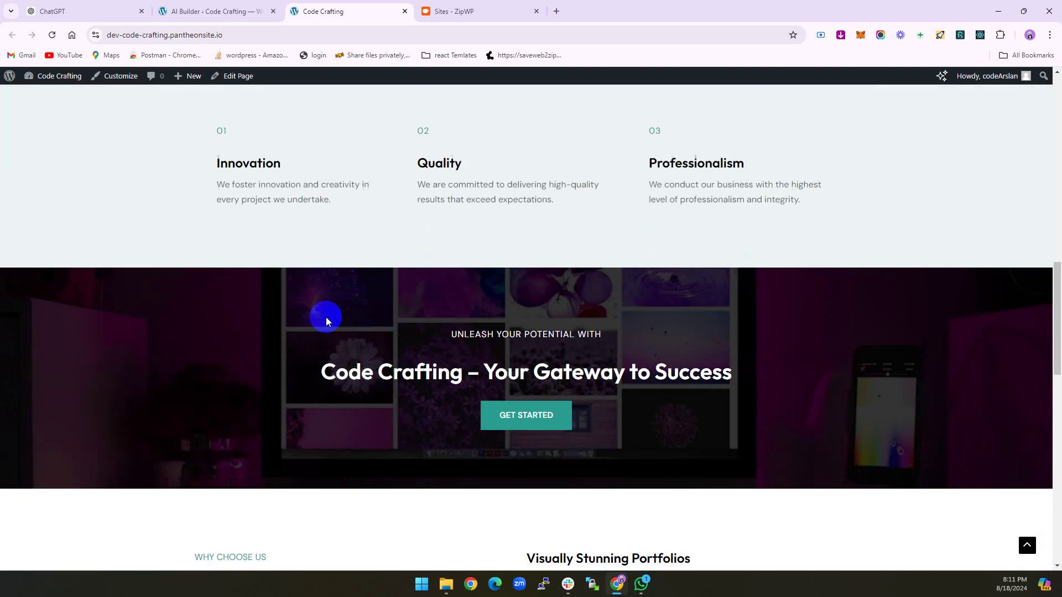
pyautogui.moveTo(231, 183); pyautogui.dragTo(403, 206)
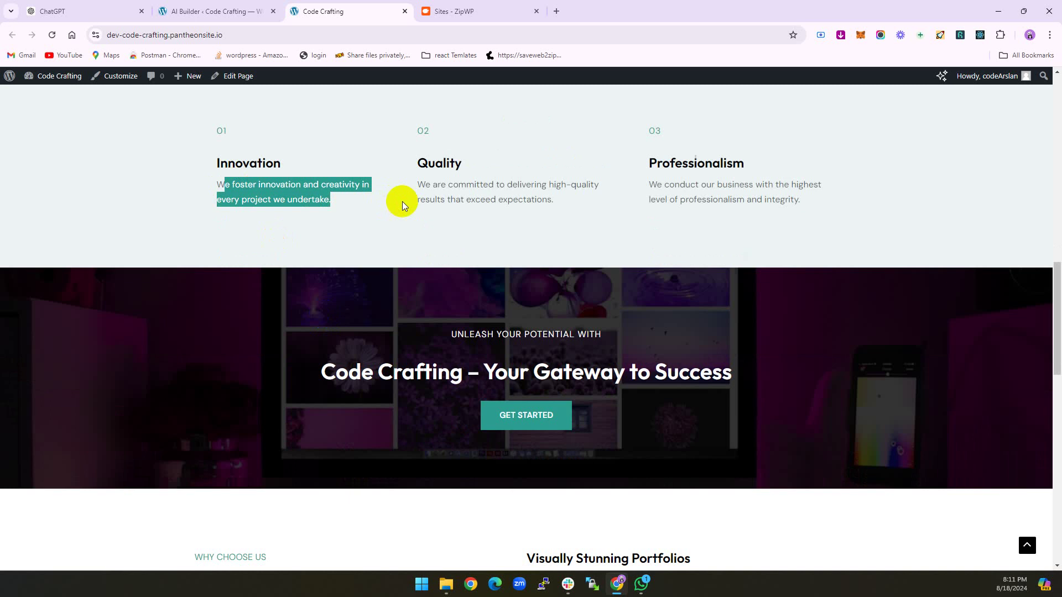
pyautogui.tripleClick(506, 199)
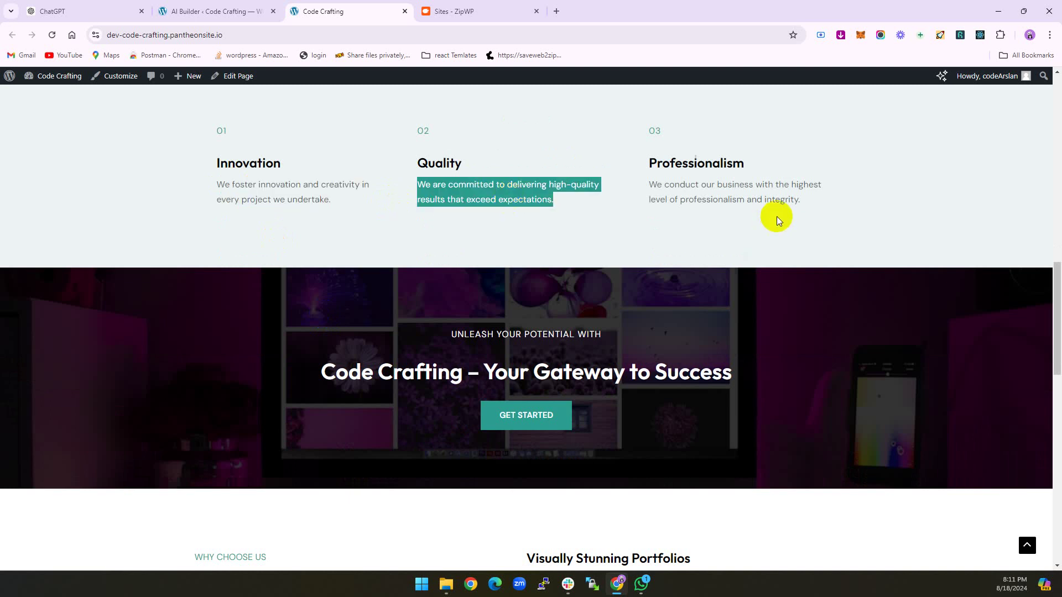
pyautogui.tripleClick(766, 201)
pyautogui.scroll(-6, 680, 249)
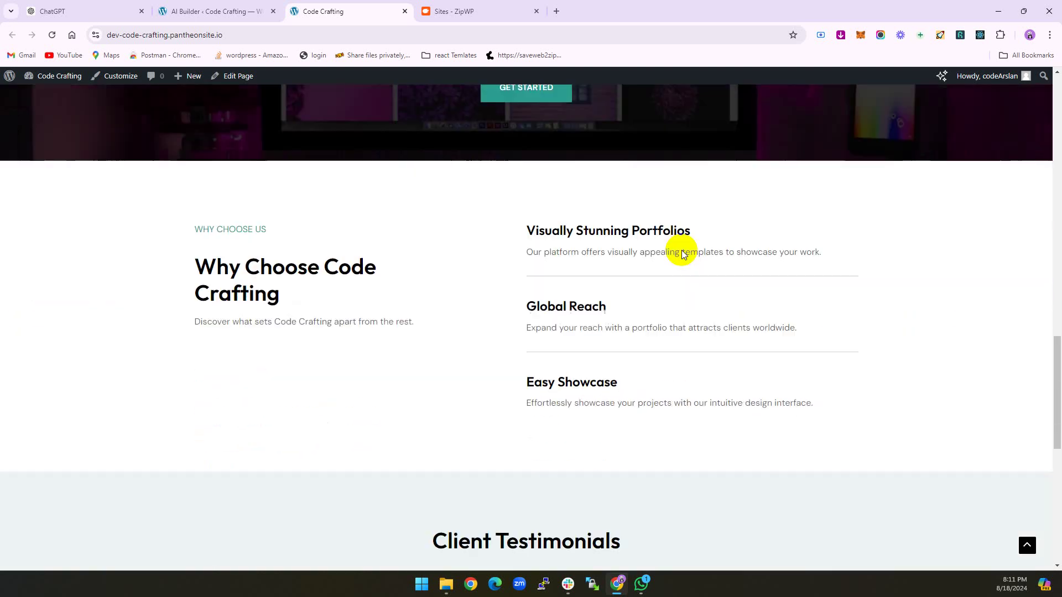
pyautogui.tripleClick(600, 243)
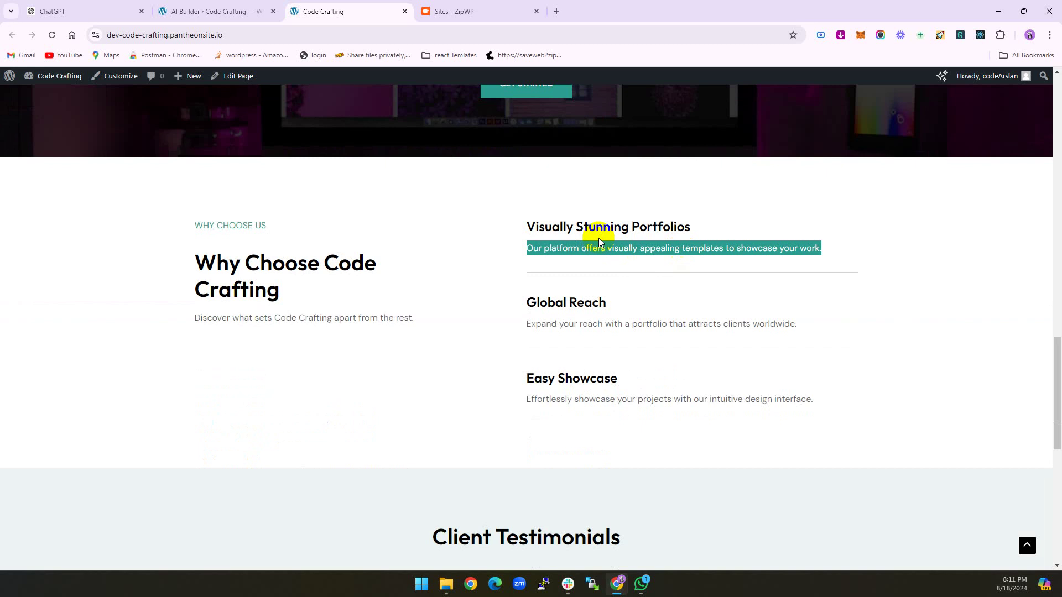
pyautogui.scroll(-9, 580, 276)
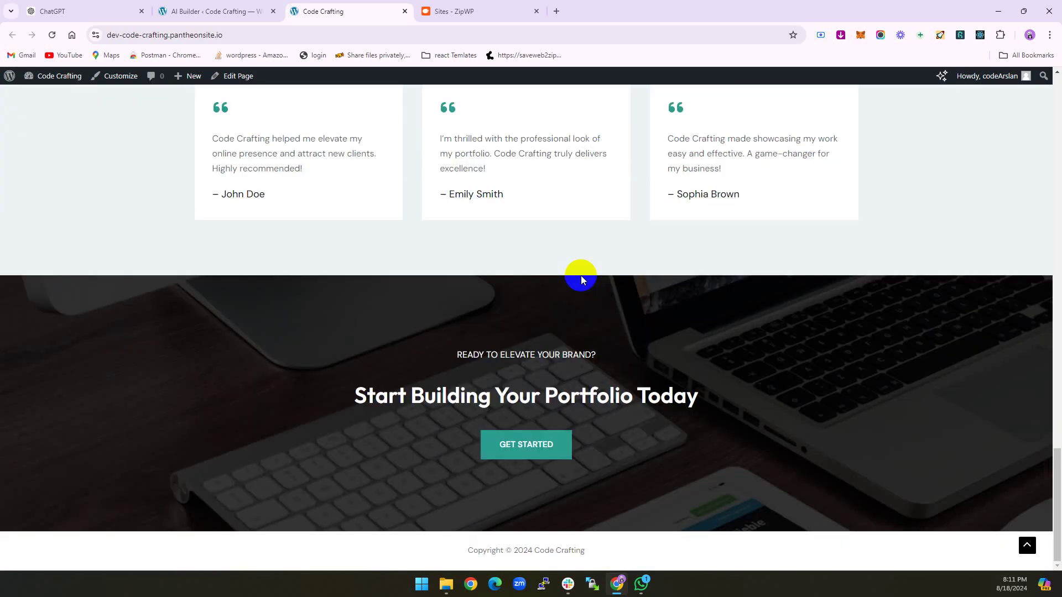
pyautogui.scroll(20, 580, 280)
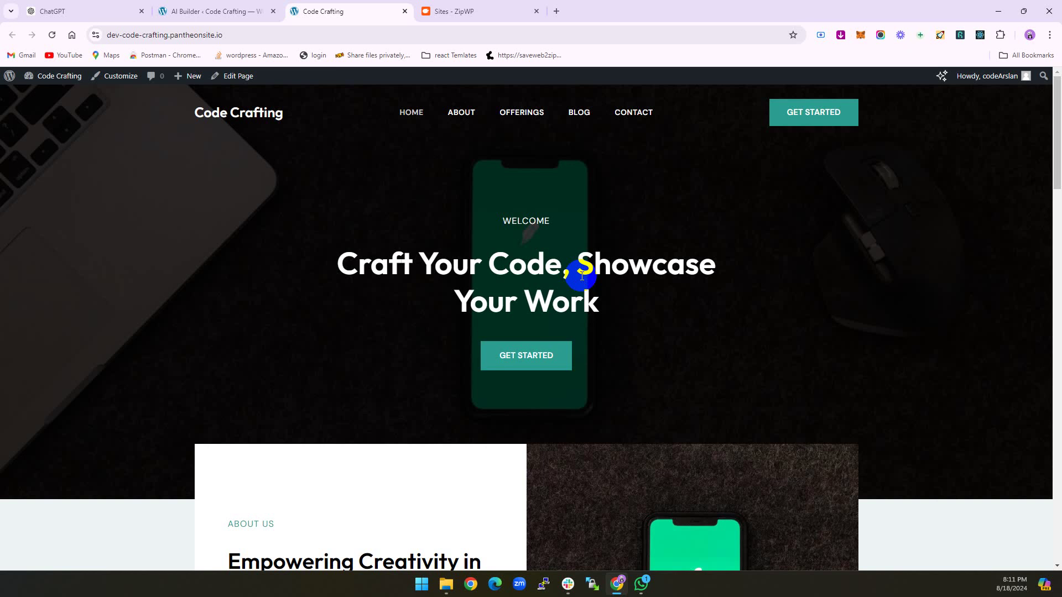
# Step: Go to the Offerings page and open it in the block editor via Edit Page
pyautogui.click(524, 115)
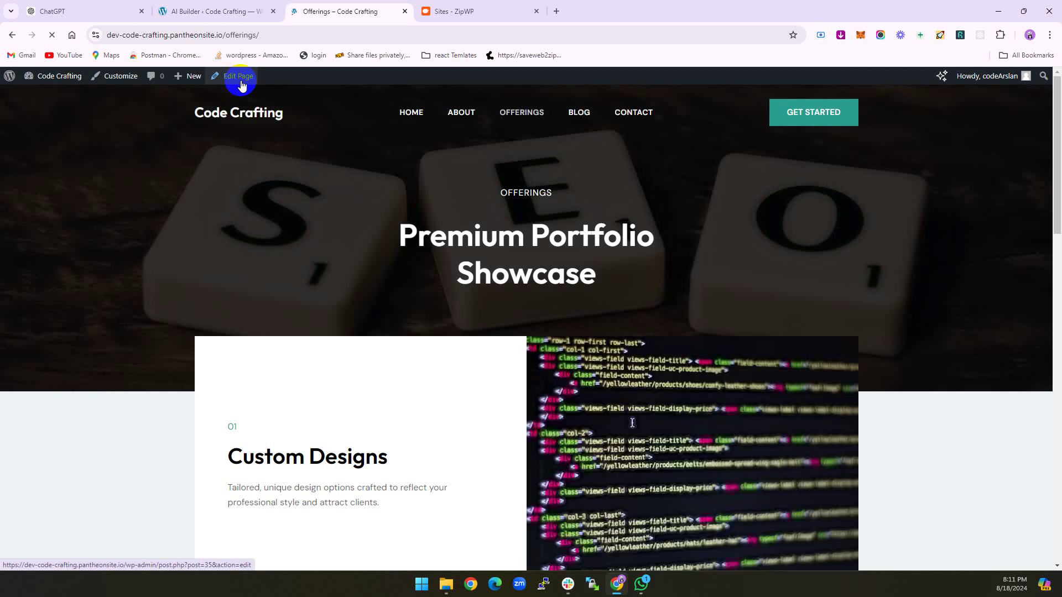
pyautogui.click(239, 78)
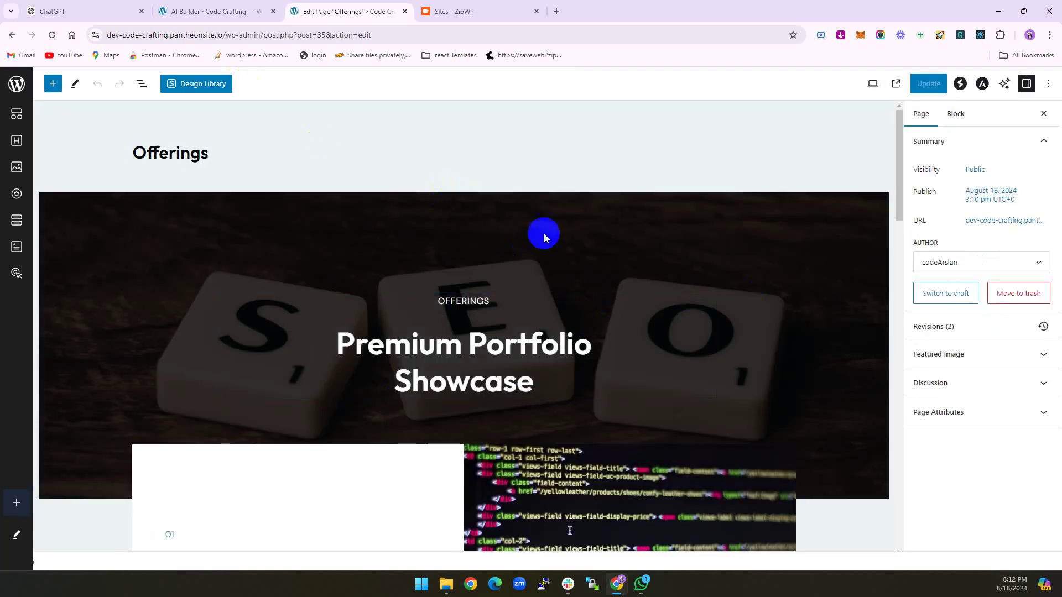
pyautogui.scroll(-3, 497, 244)
pyautogui.click(589, 369)
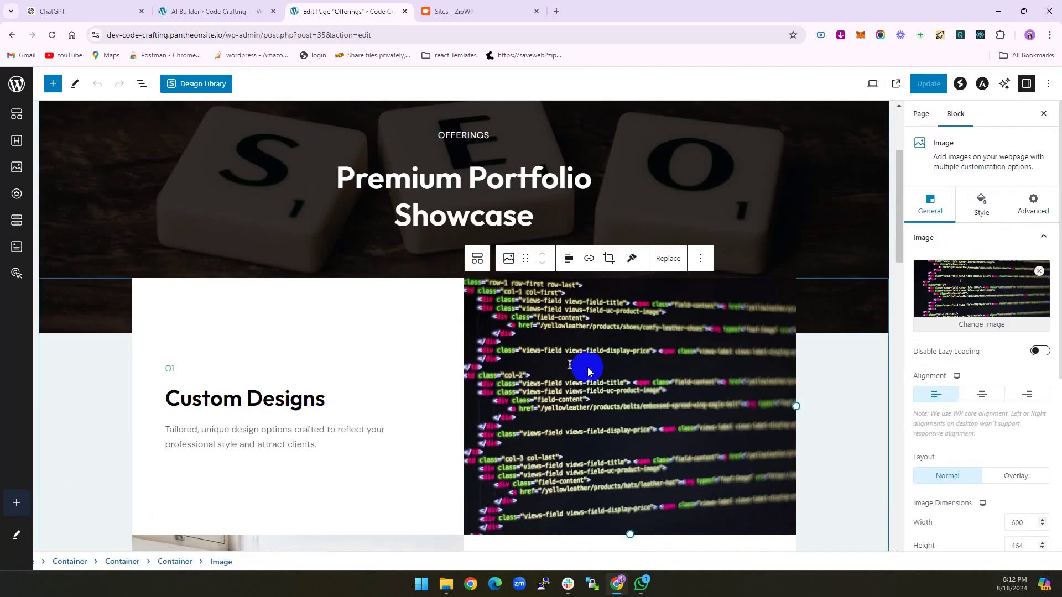
pyautogui.scroll(-3, 338, 367)
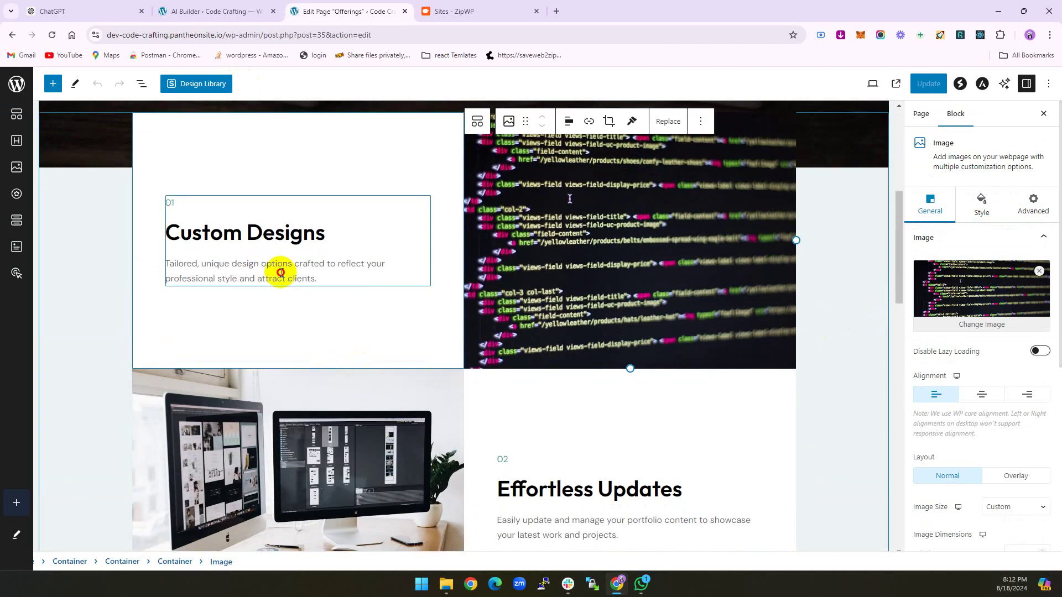
pyautogui.click(282, 273)
pyautogui.scroll(-3, 648, 353)
pyautogui.click(645, 334)
pyautogui.click(382, 330)
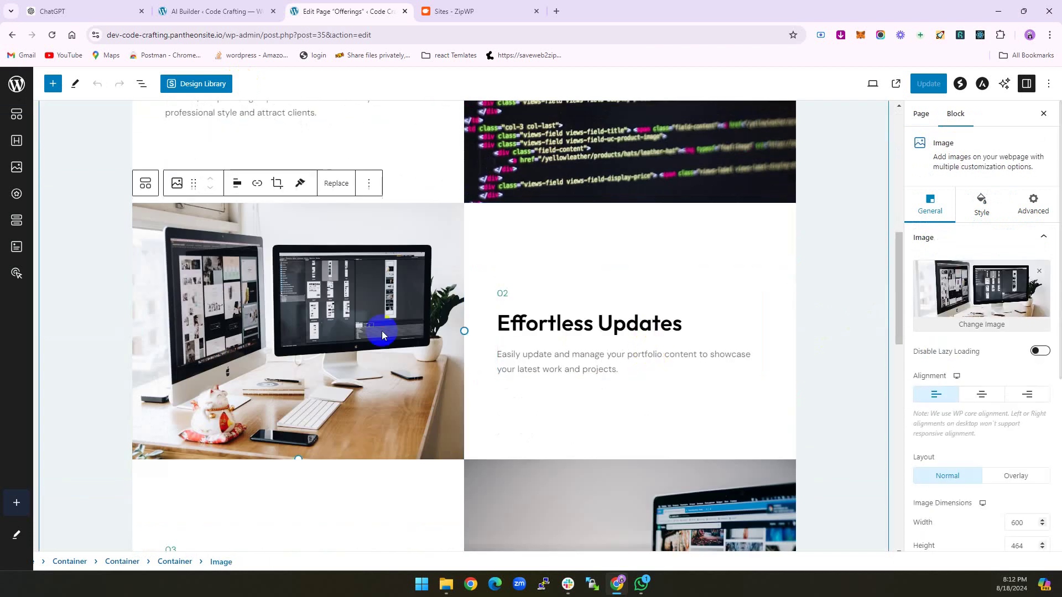
pyautogui.scroll(-3, 872, 339)
pyautogui.click(628, 387)
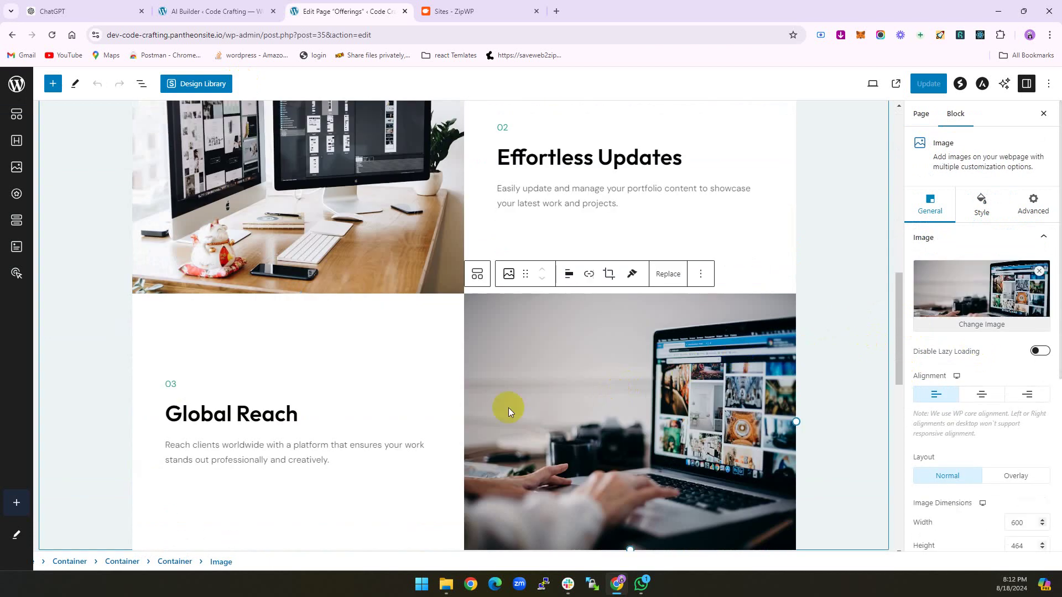
pyautogui.click(290, 425)
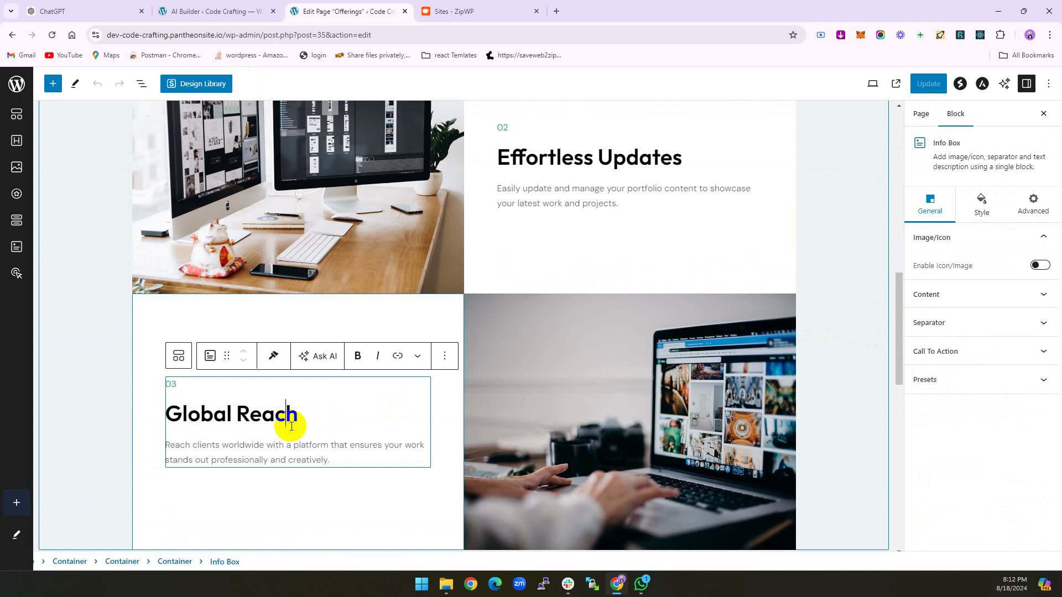
pyautogui.scroll(-15, 434, 436)
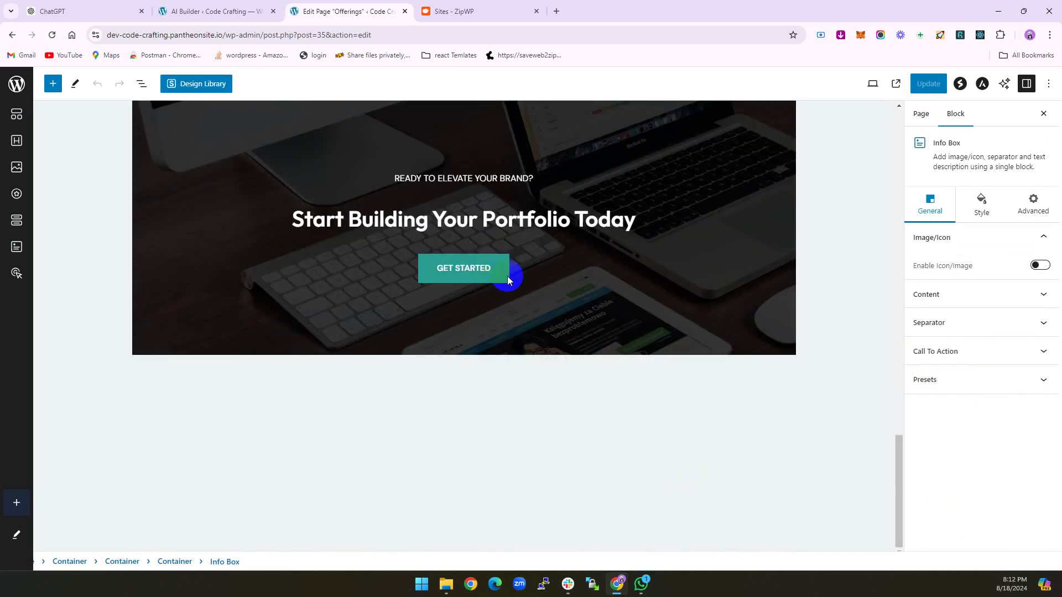
pyautogui.click(519, 219)
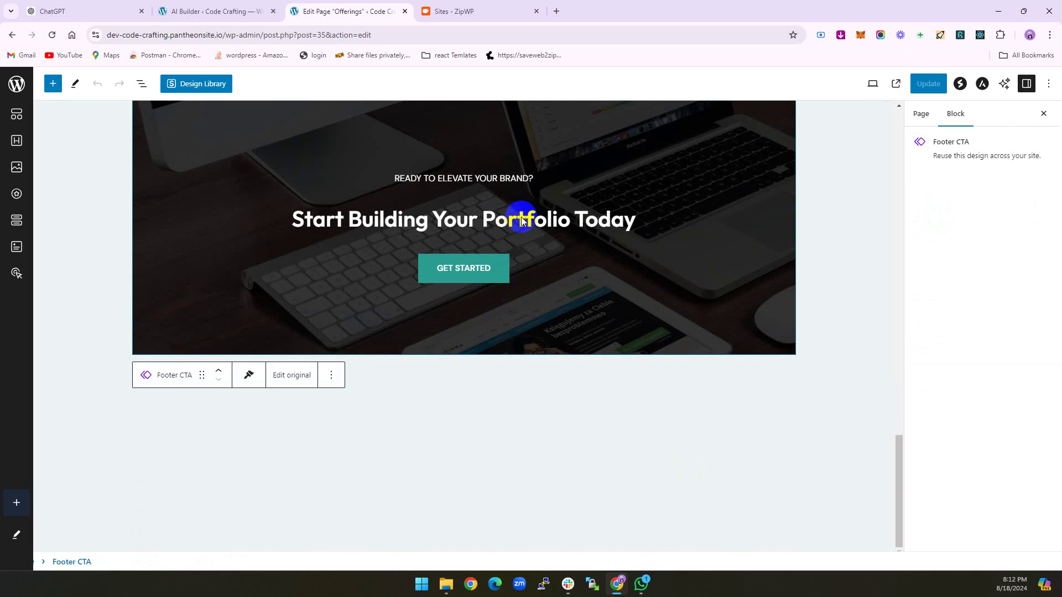
pyautogui.scroll(15, 521, 220)
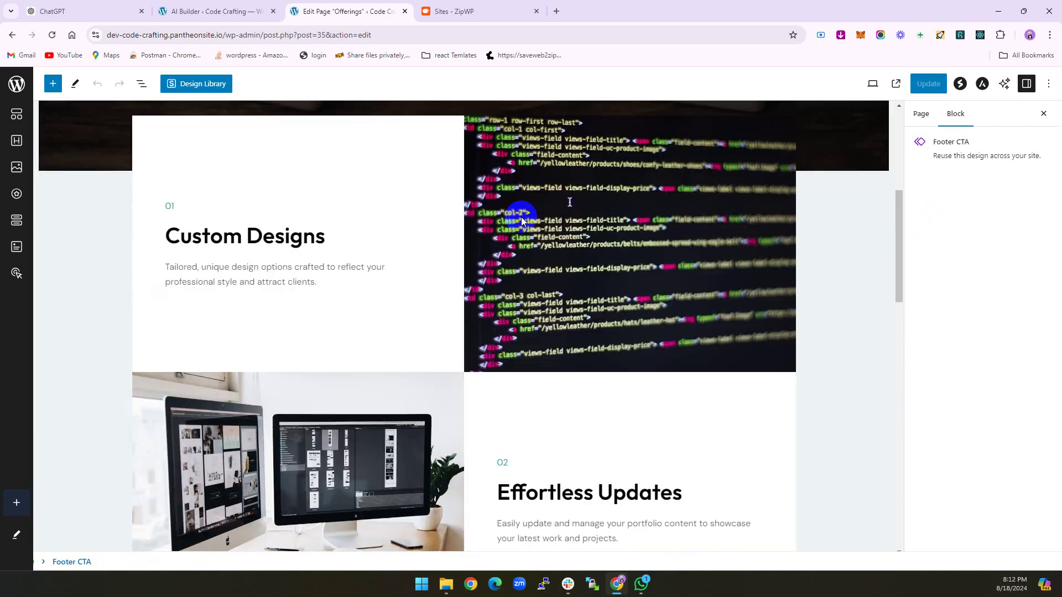